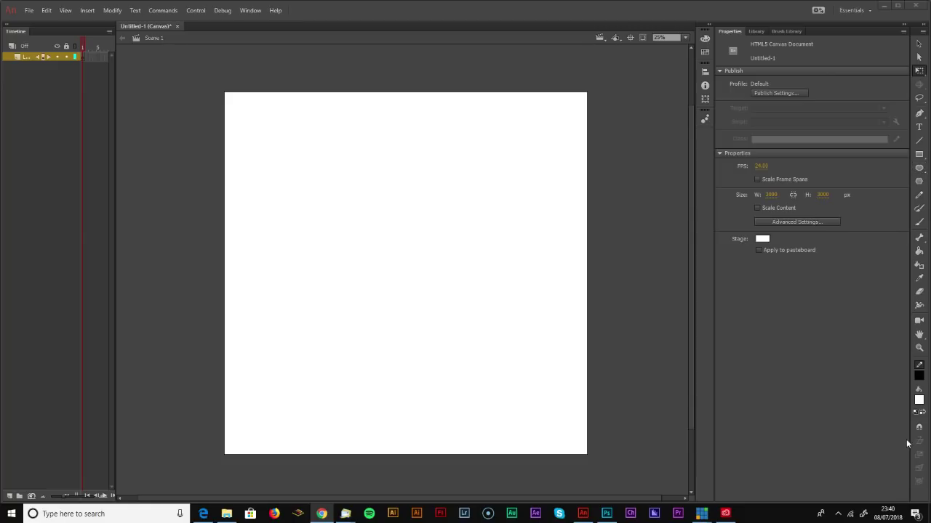
Set the fill to yellow and draw a circle about 1500 px across on the stage for the face
click(919, 400)
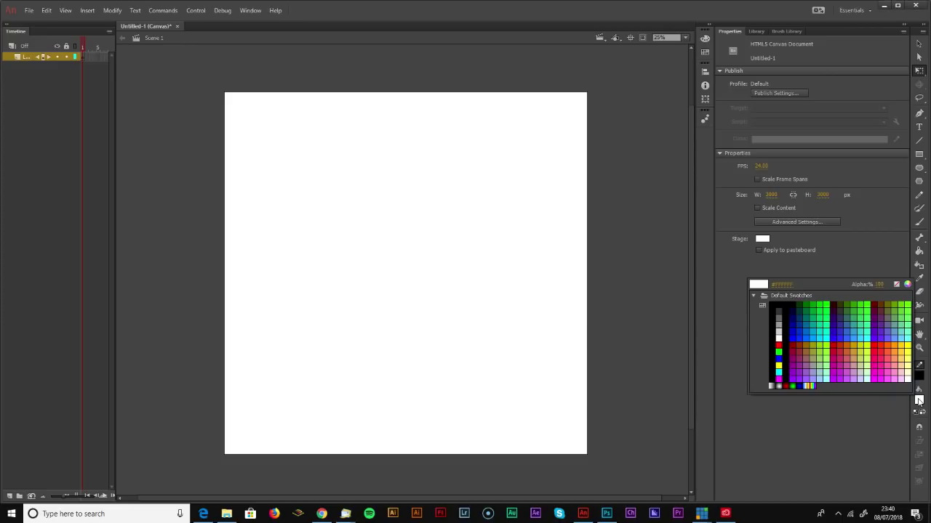
click(906, 341)
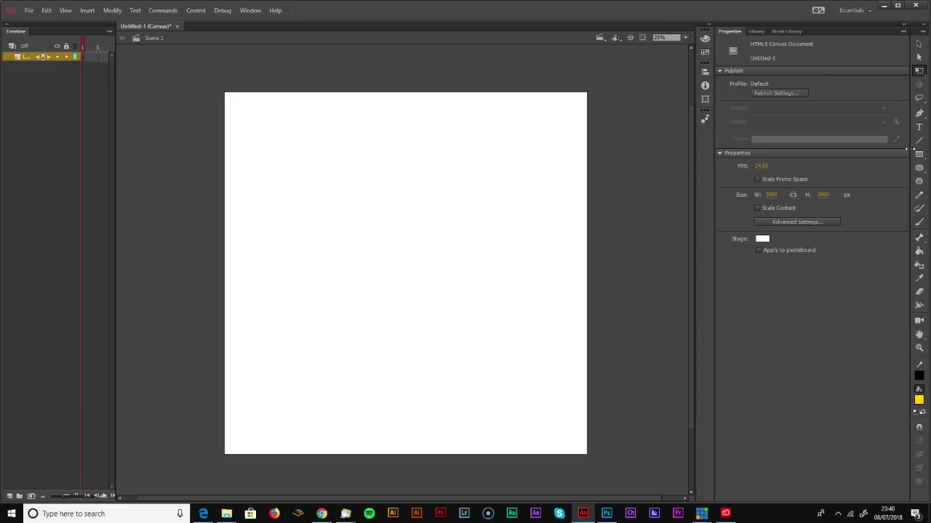
click(919, 167)
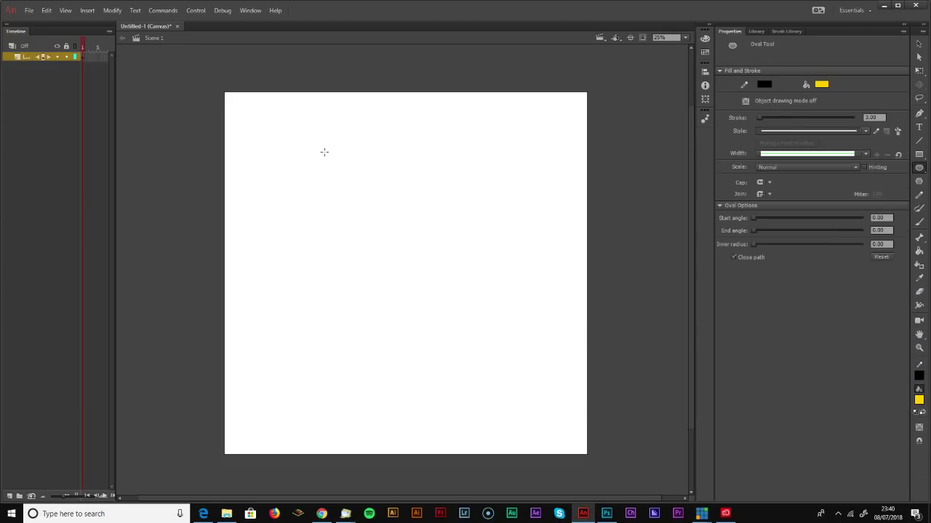
drag(323, 143, 506, 325)
click(918, 44)
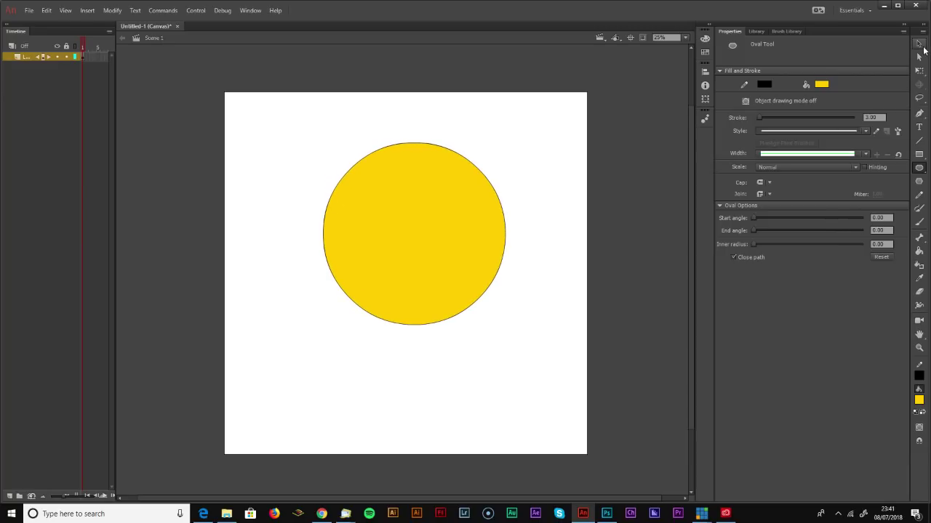
Move the yellow circle nearer the centre of the stage and set its stroke to 10
double_click(456, 216)
drag(467, 210, 455, 238)
click(873, 159)
text(10)
key(Return)
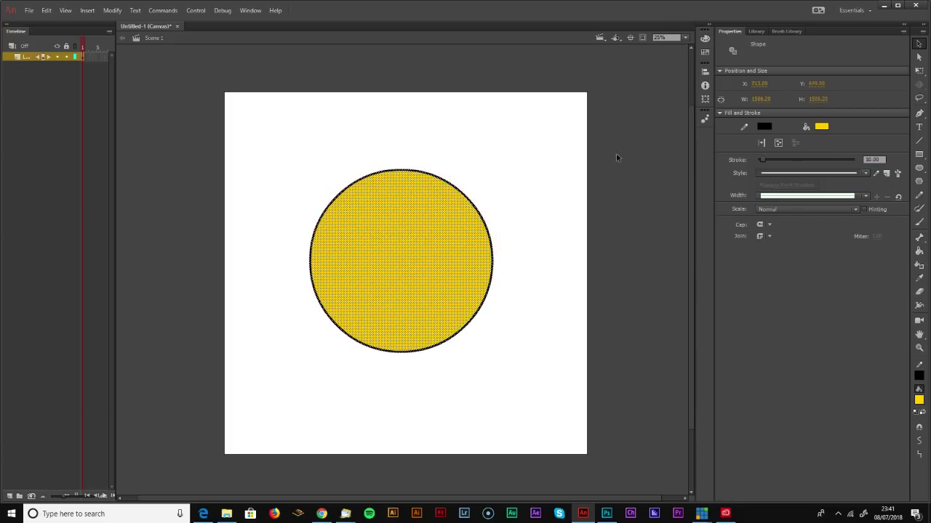
click(501, 147)
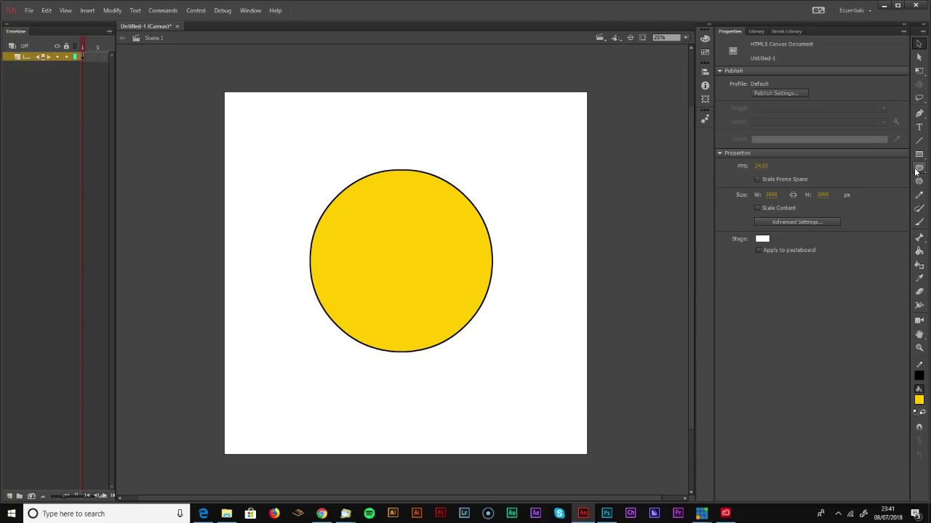
Set the fill to white, add a layer, and draw an eyeball circle in the upper left of the yellow face
click(918, 400)
click(753, 337)
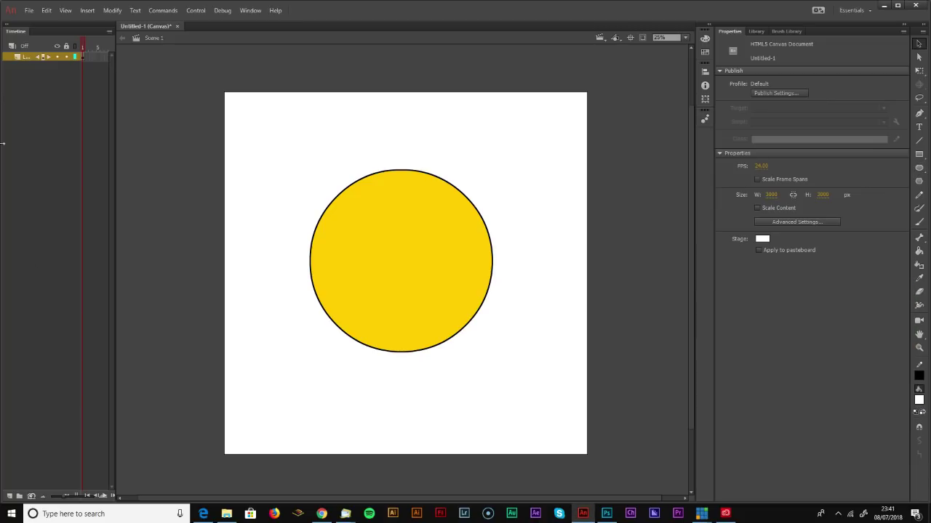
click(10, 496)
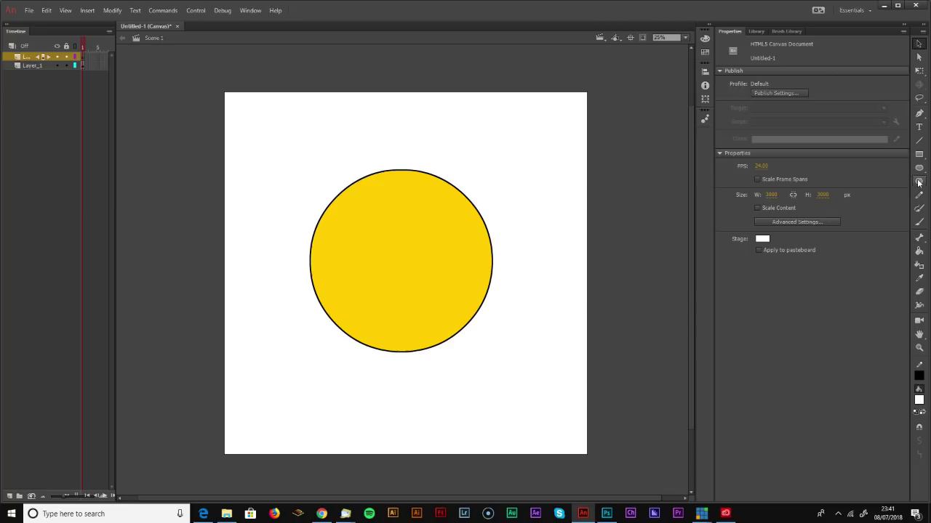
click(918, 167)
drag(344, 206, 400, 261)
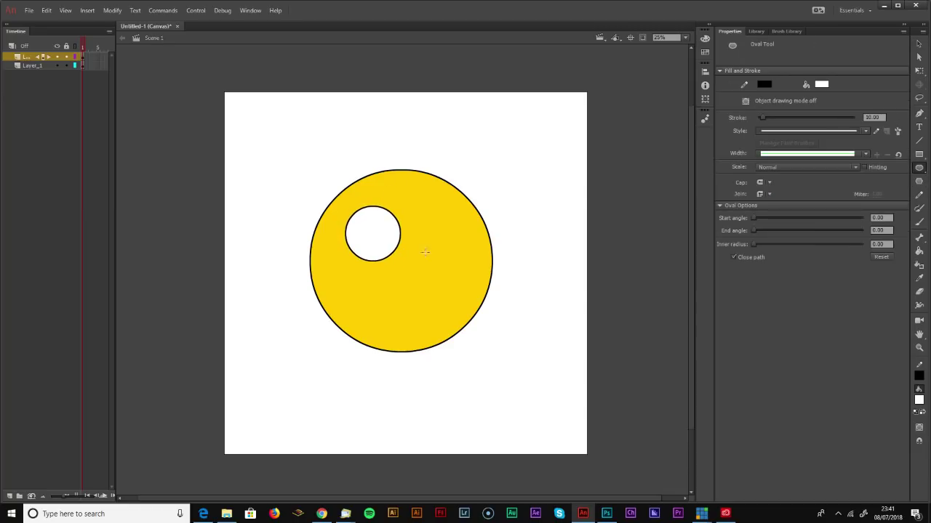
Add a layer and draw a small pupil circle at the eyeball's centre, filled with black
click(10, 496)
drag(365, 226, 380, 241)
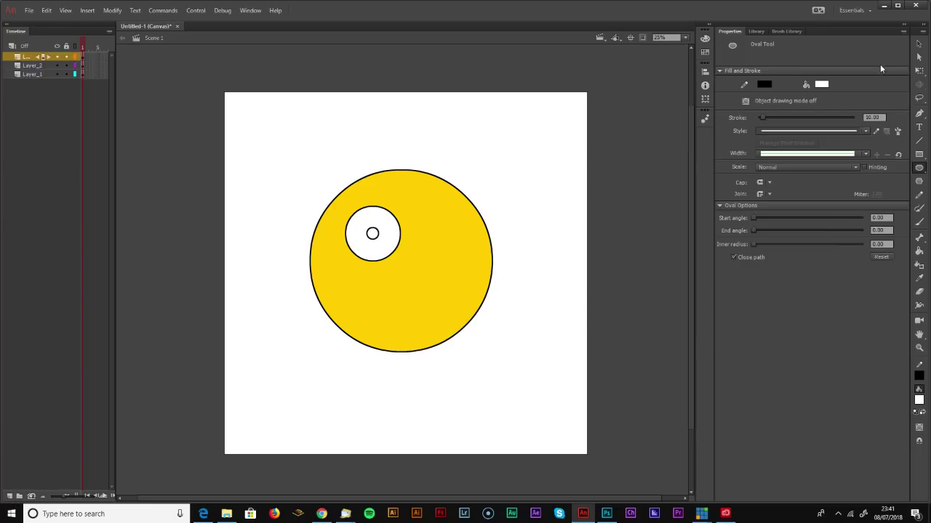
click(919, 400)
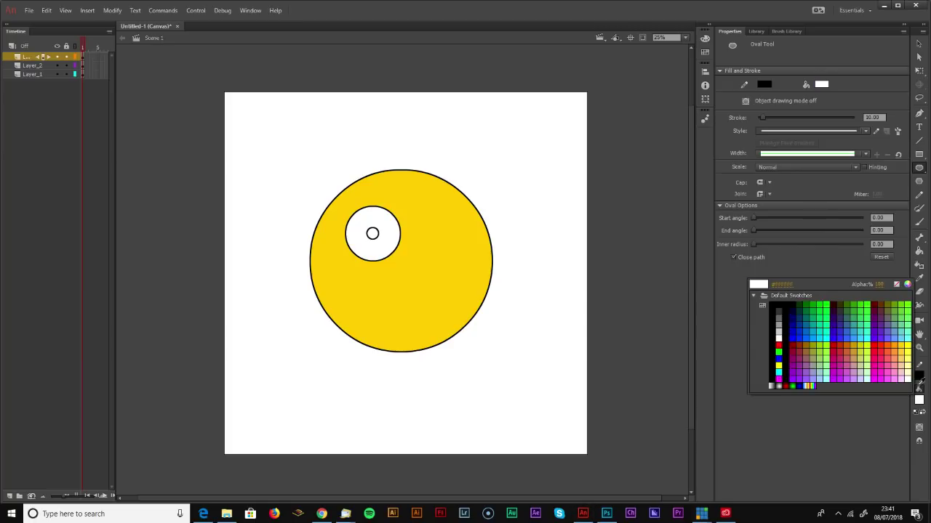
click(919, 376)
click(919, 250)
click(372, 234)
click(918, 45)
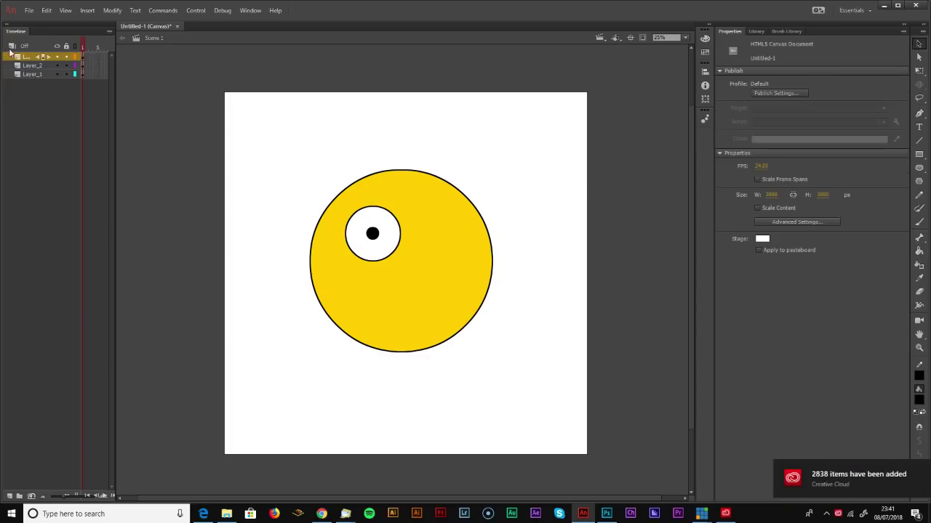
Widen the timeline area and rename the topmost layer as Pupil
drag(116, 80, 166, 81)
click(426, 236)
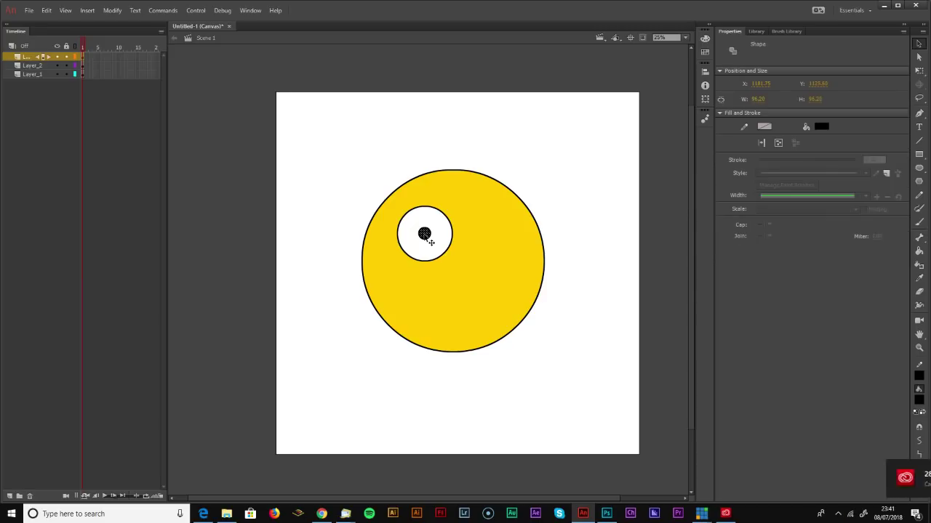
click(27, 56)
double_click(27, 56)
text(p)
key(Return)
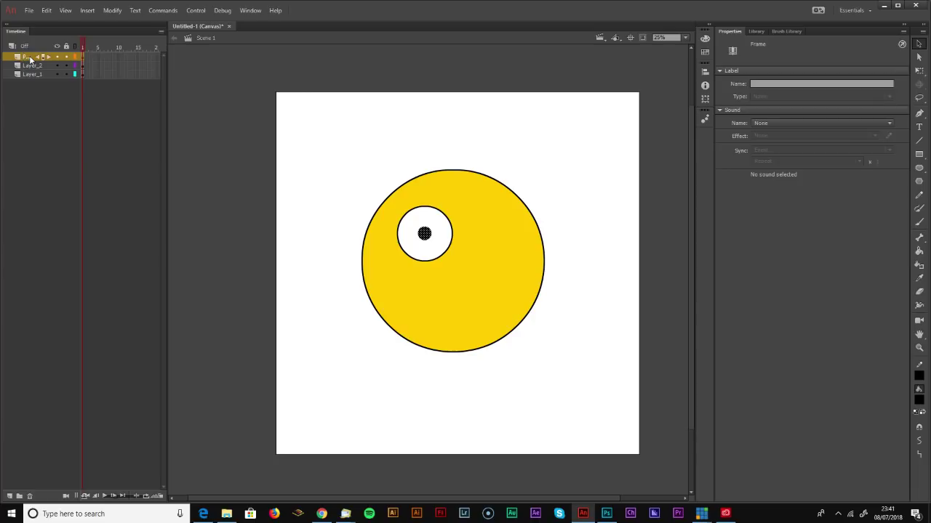
Widen the layer name column, then rename Layer_2 as Eyeball and Layer_1 as BG
drag(82, 66, 129, 65)
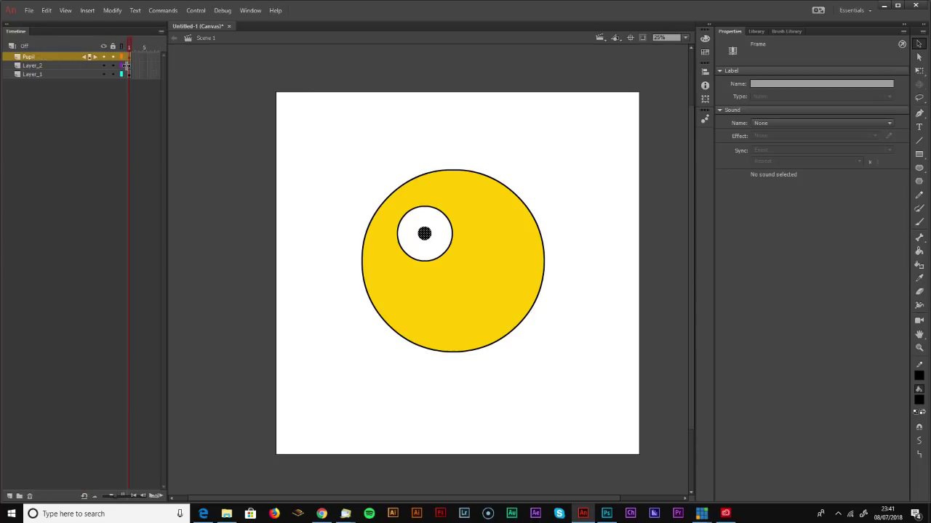
double_click(34, 65)
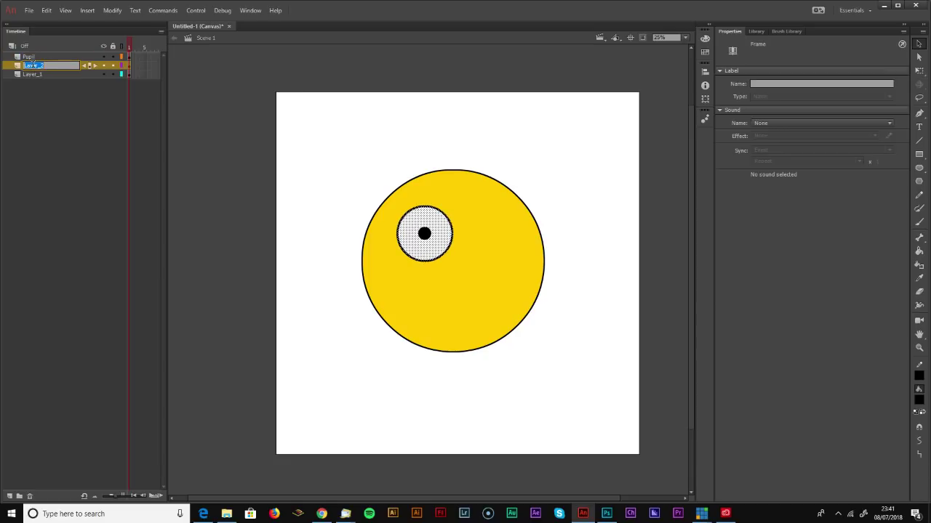
text(Eyeball)
key(Return)
double_click(32, 74)
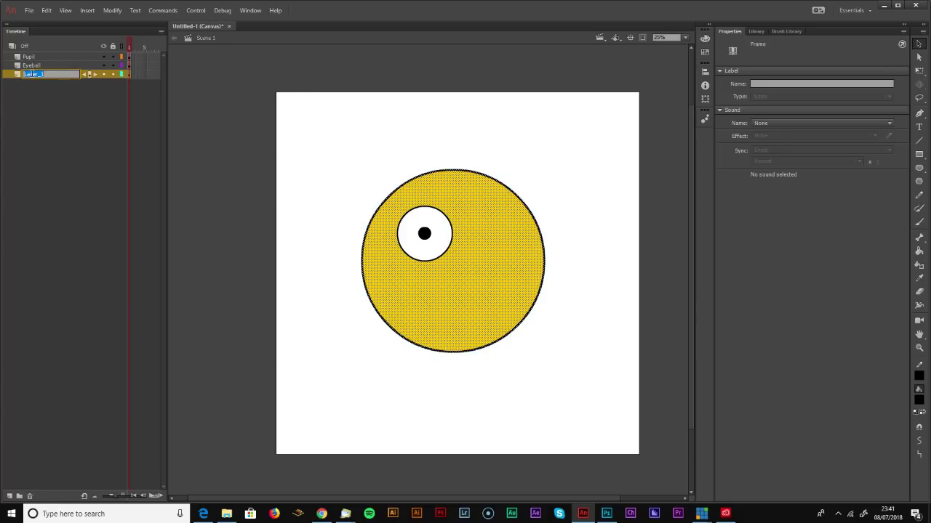
text(B)
key(Return)
Add a layer above BG, draw a horizontal line about 857 px wide across the lower face, and bend it into a smile
click(10, 496)
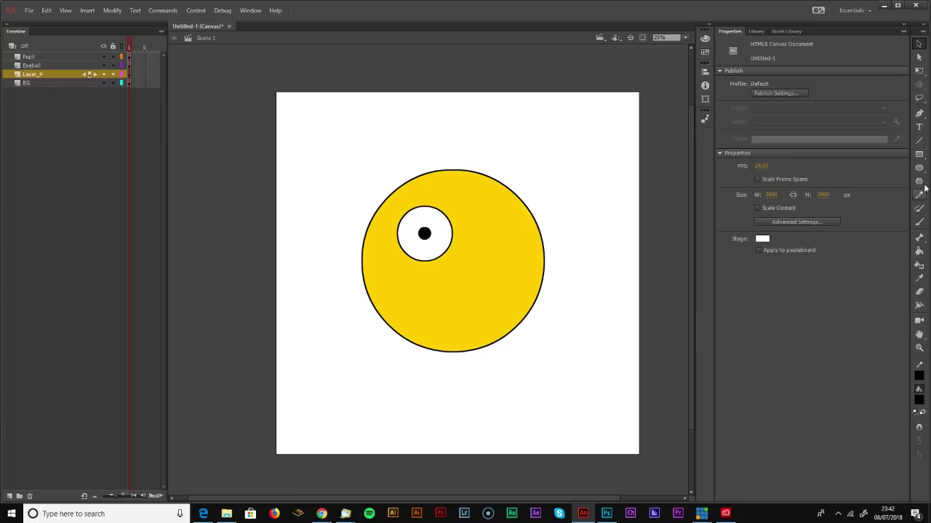
click(919, 140)
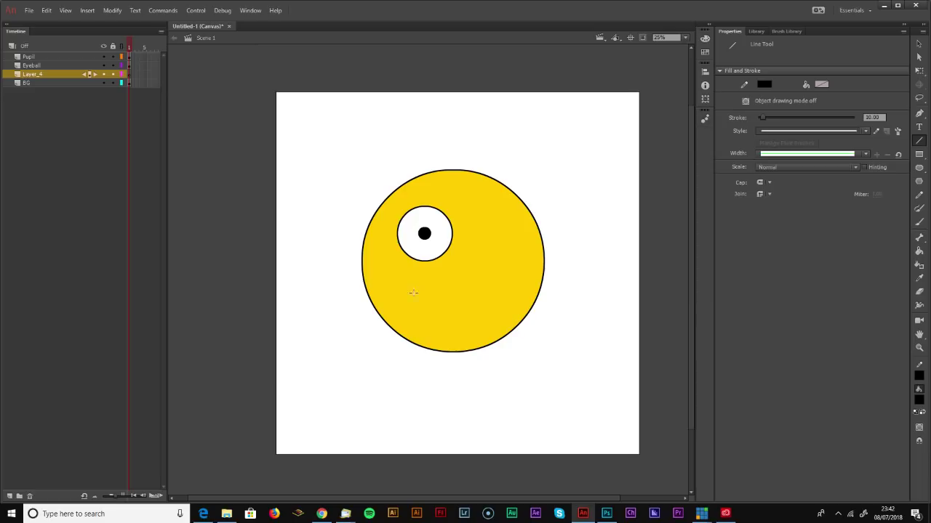
drag(400, 286, 503, 287)
click(918, 44)
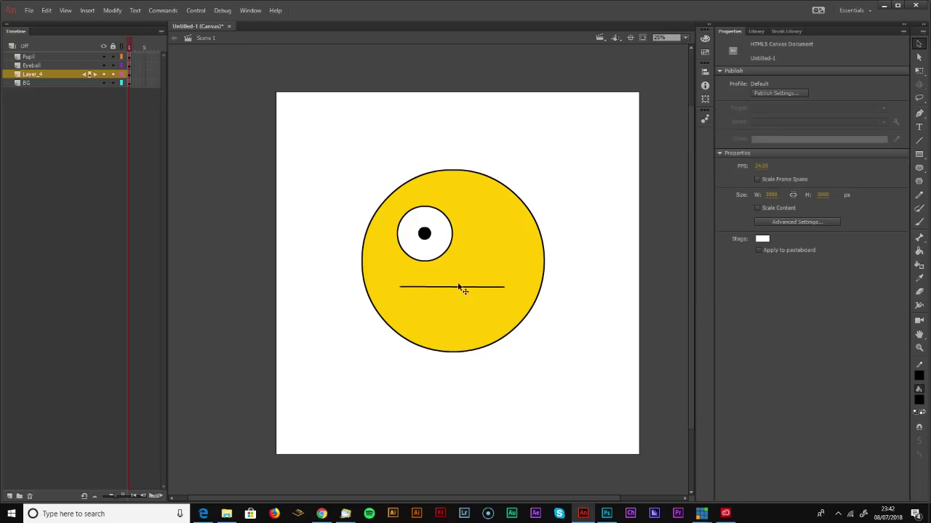
drag(457, 290, 455, 314)
Convert the smile line into a Graphic symbol named MOUTH
click(454, 310)
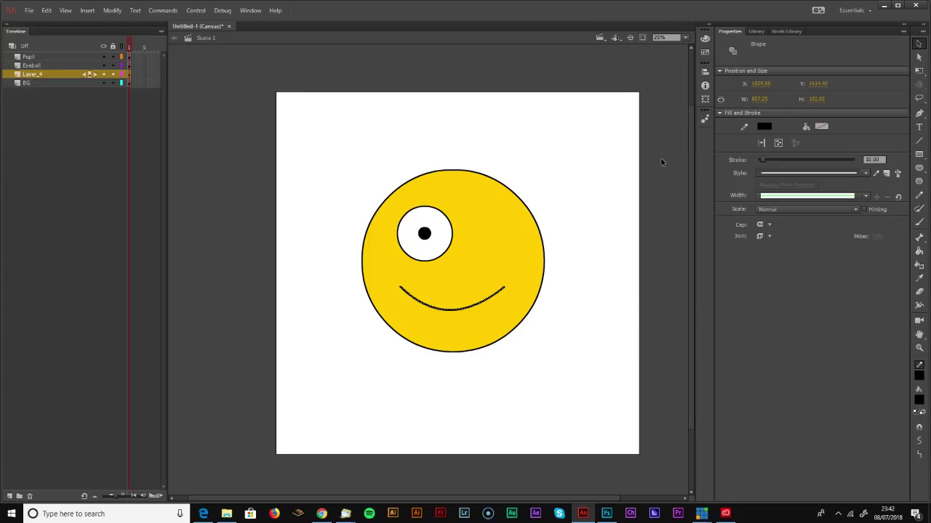
key(F8)
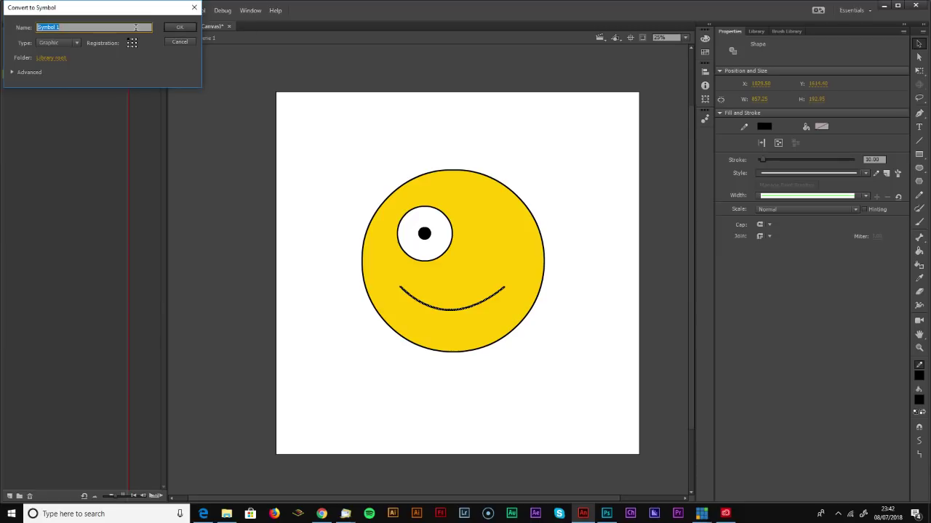
text(mOUTH)
key(BackSpace)
text(MOUTH)
click(188, 29)
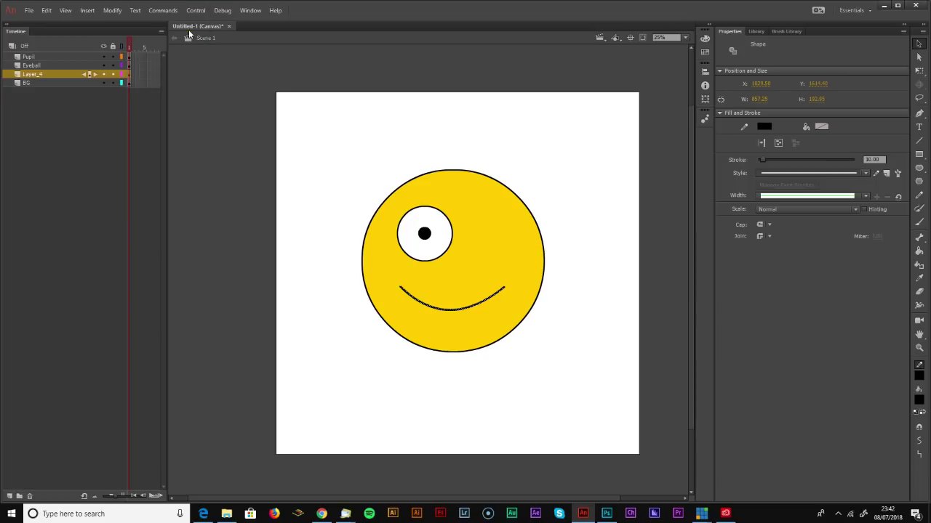
Open the MOUTH symbol for editing and flatten the curve of the smile
double_click(490, 301)
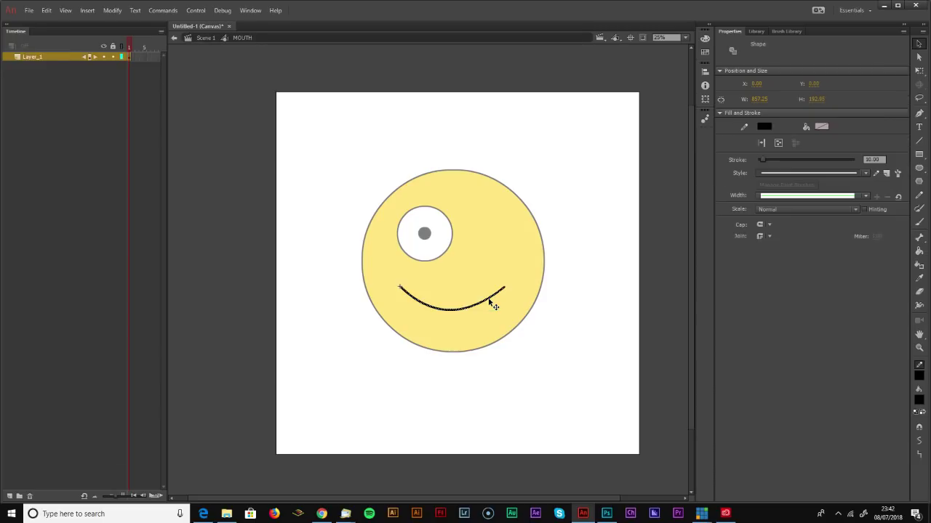
click(299, 182)
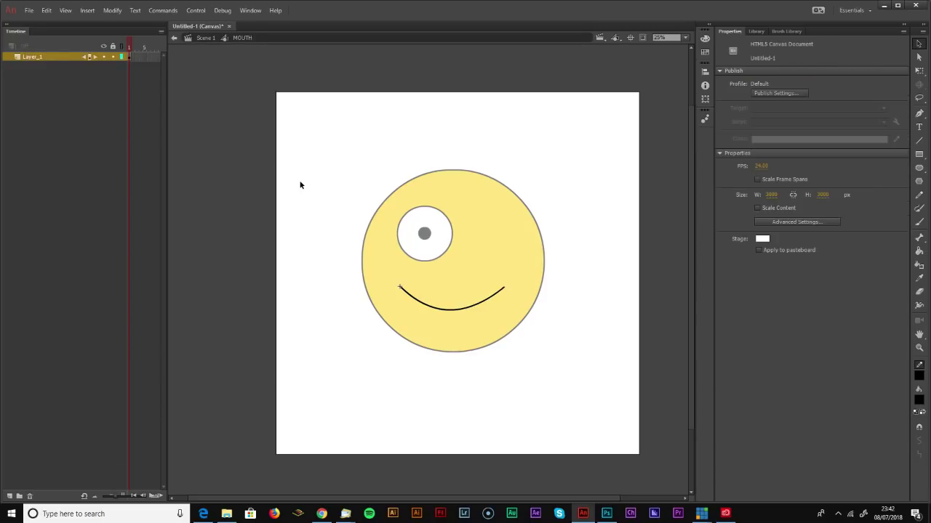
drag(455, 312, 460, 301)
Set the fill to none and remove the smile curve from the MOUTH symbol
click(919, 376)
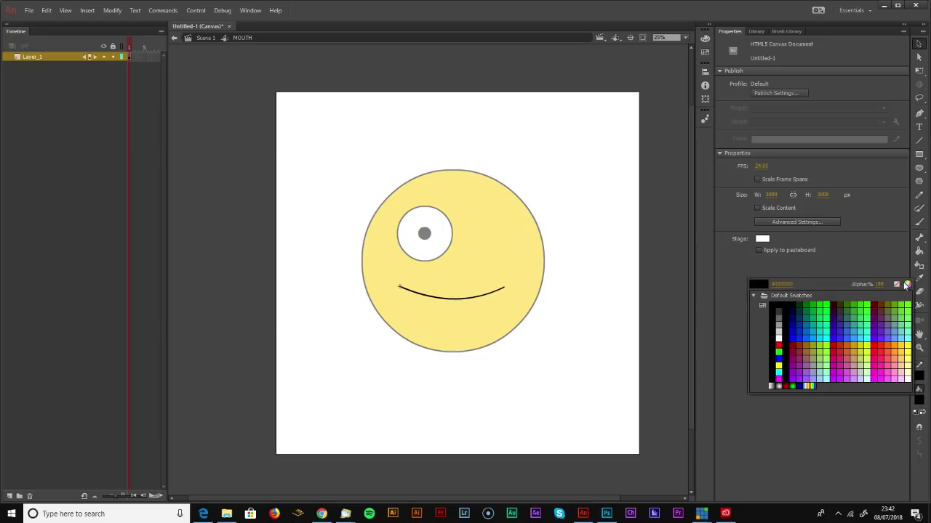
click(897, 284)
click(919, 167)
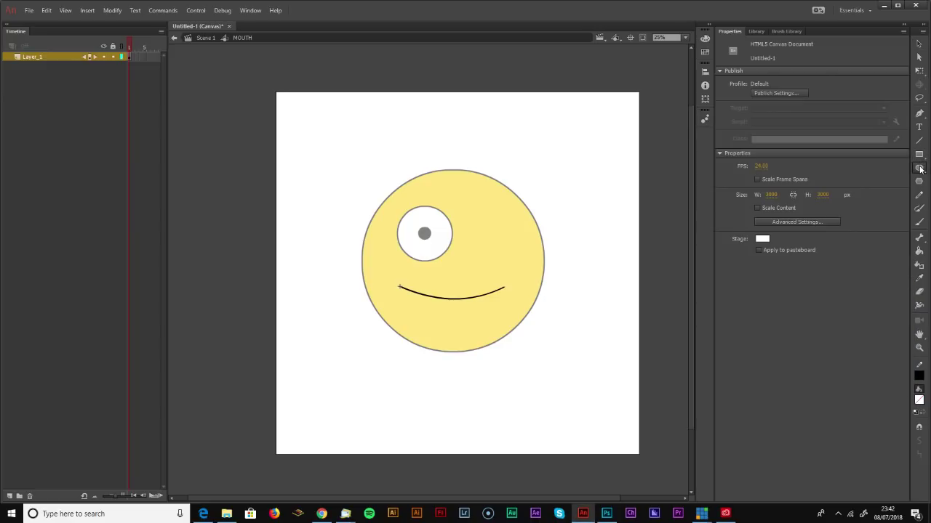
click(918, 44)
key(ctrl+z)
click(920, 169)
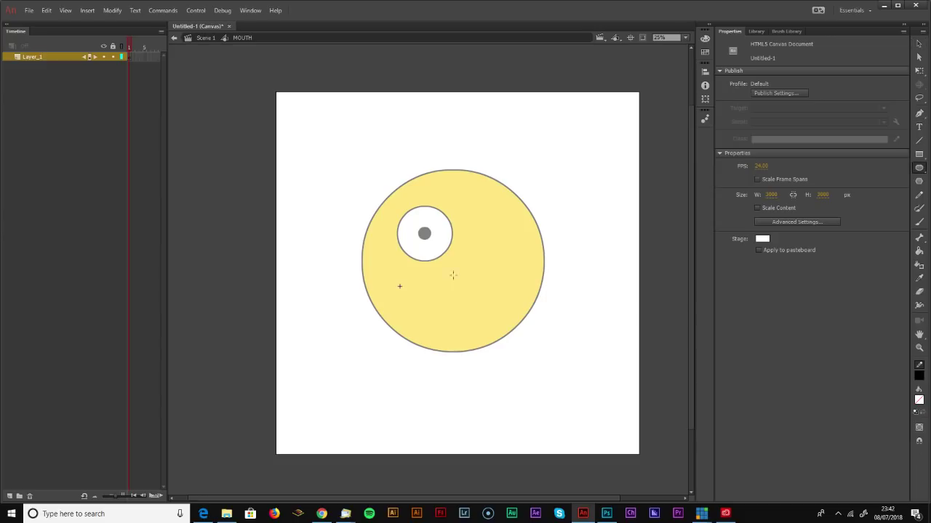
mouse_move(374, 190)
mouse_down()
mouse_move(494, 291)
mouse_move(527, 301)
mouse_up()
click(919, 44)
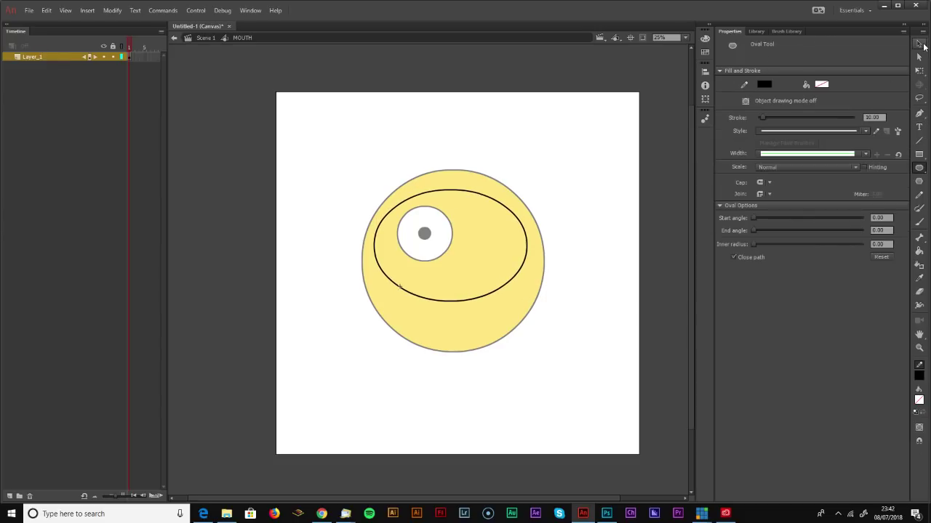
drag(343, 164, 599, 352)
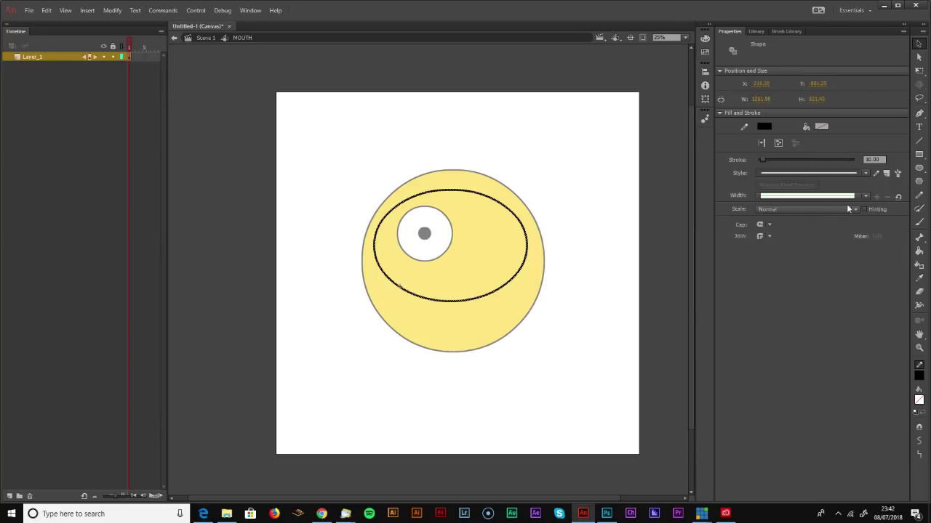
key(Delete)
Draw an unfilled rectangle below the eye and delete its sides and bottom edge, keeping a straight top line about 717 px wide
click(918, 156)
mouse_move(406, 328)
mouse_down()
mouse_move(512, 285)
mouse_move(505, 293)
mouse_up()
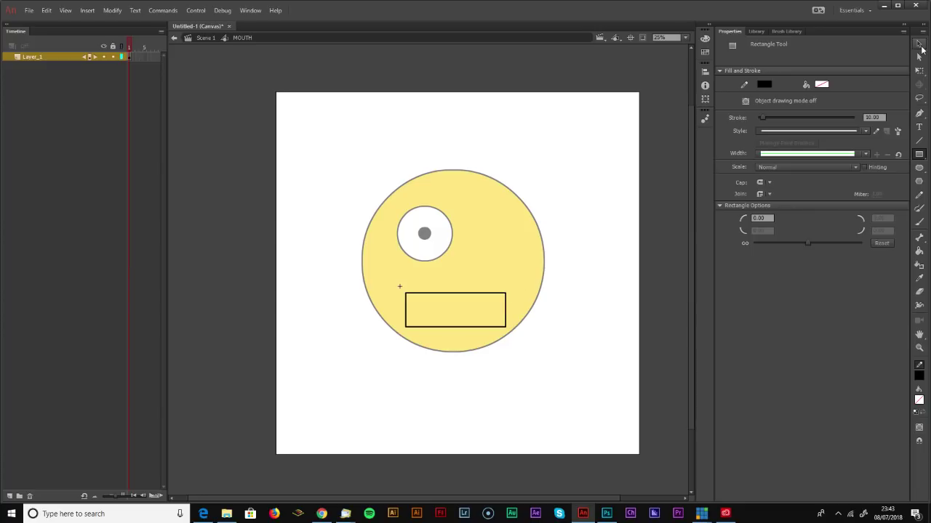
click(919, 44)
click(405, 299)
key(Delete)
click(507, 308)
key(Delete)
drag(521, 310, 310, 355)
key(Delete)
drag(540, 245, 498, 344)
key(Delete)
drag(379, 240, 413, 342)
key(Delete)
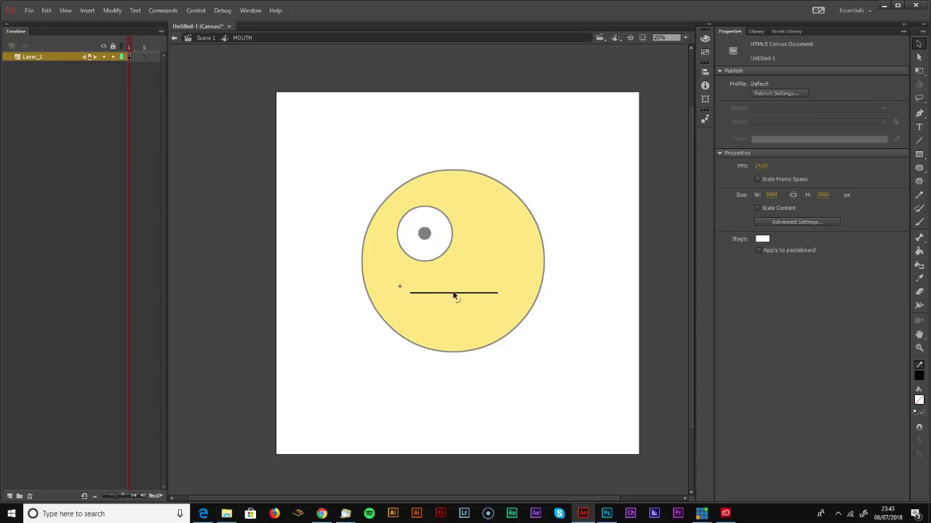
Set the straight mouth line's stroke to 15
click(452, 293)
click(873, 159)
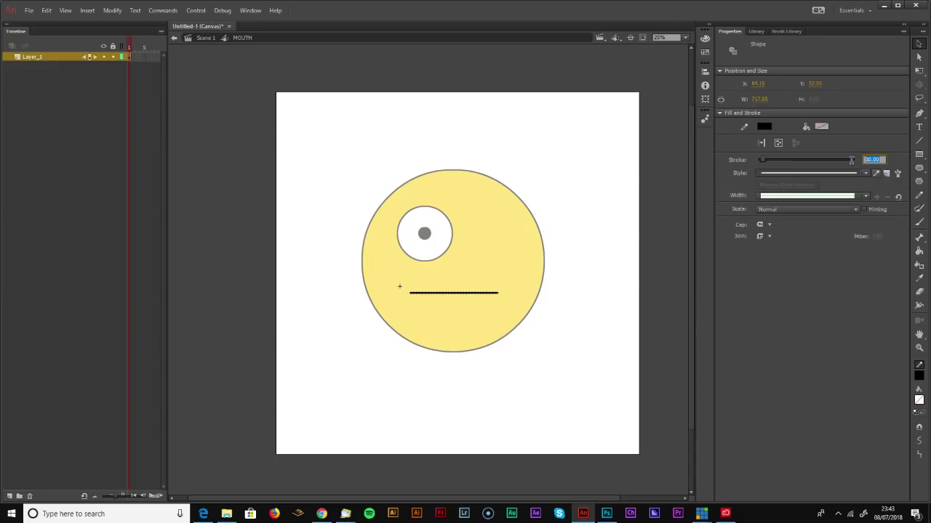
text(15)
key(Return)
key(Escape)
Thicken the mouth line by setting its stroke to 20
drag(323, 272, 522, 346)
click(873, 159)
text(20)
key(Return)
click(107, 125)
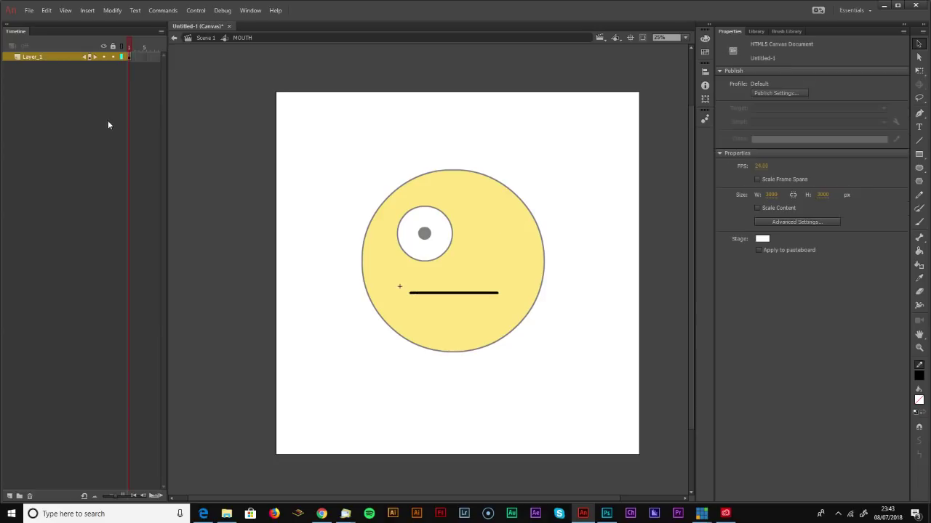
Rename the mouth line's layer as Top Lip Layer and duplicate that layer
double_click(36, 57)
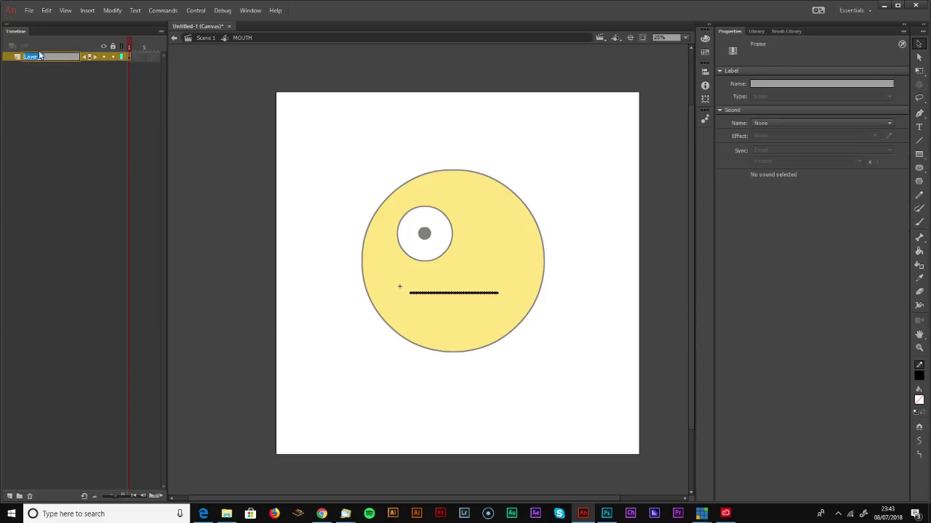
text(Top Lip Lai)
key(Return)
right_click(44, 56)
click(116, 163)
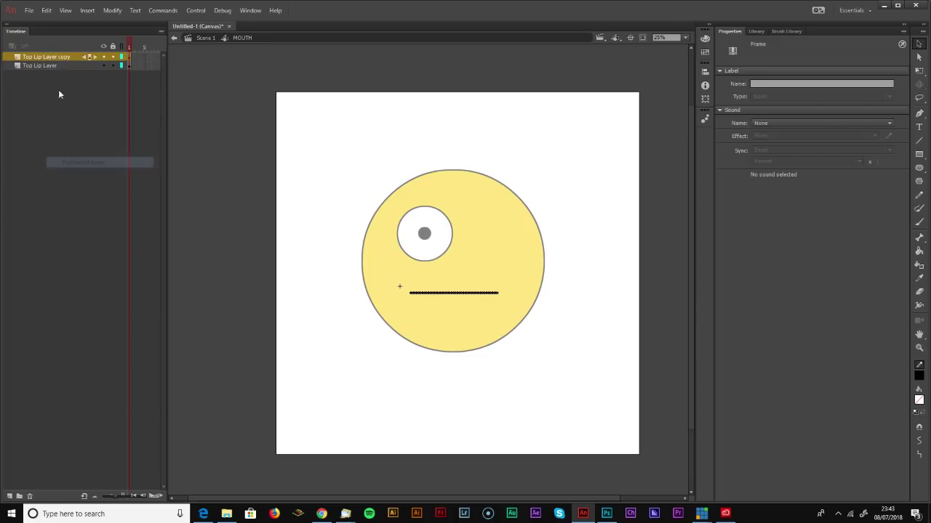
Rename the duplicated layer as Bottom Lip Layer and place Top Lip Layer above it
double_click(45, 57)
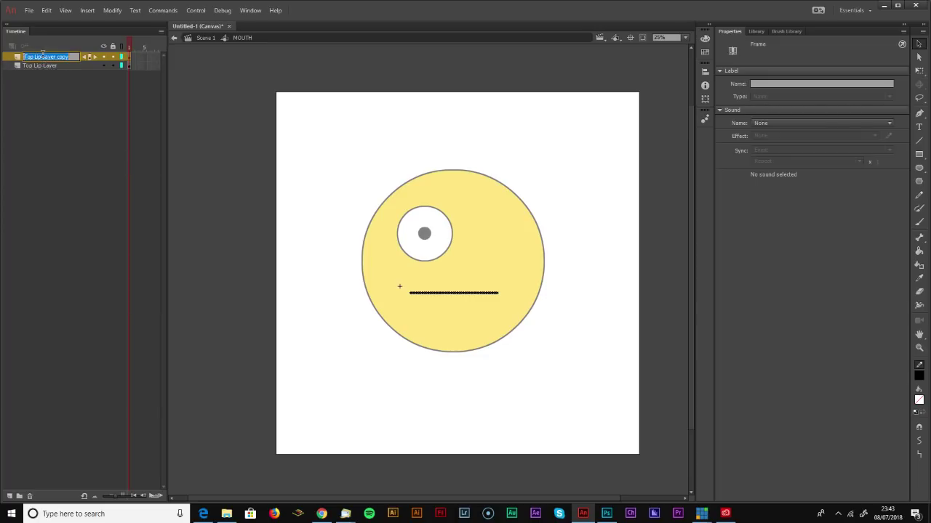
text(Bottom Lip Layer)
key(Return)
drag(49, 67, 49, 55)
click(58, 90)
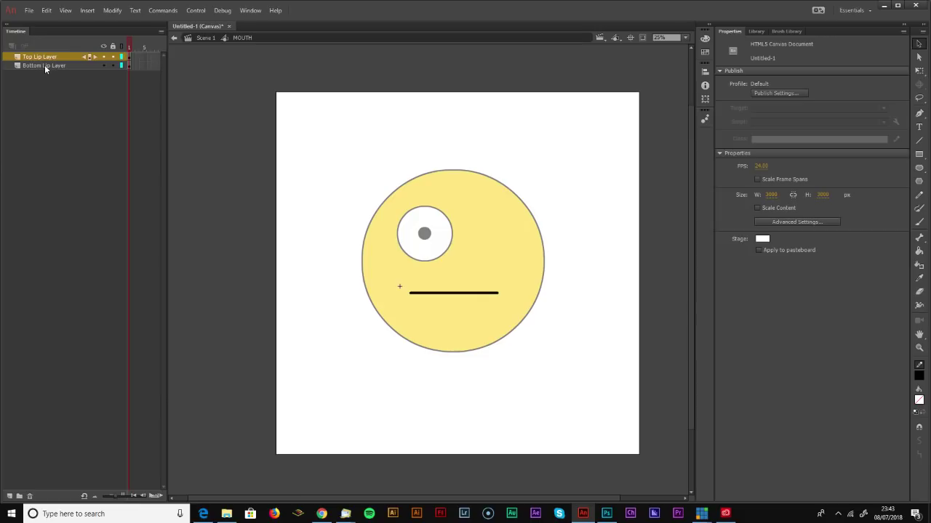
Add a layer beneath Bottom Lip Layer and draw a pink oval about 465 px wide just below the mouth line
click(44, 65)
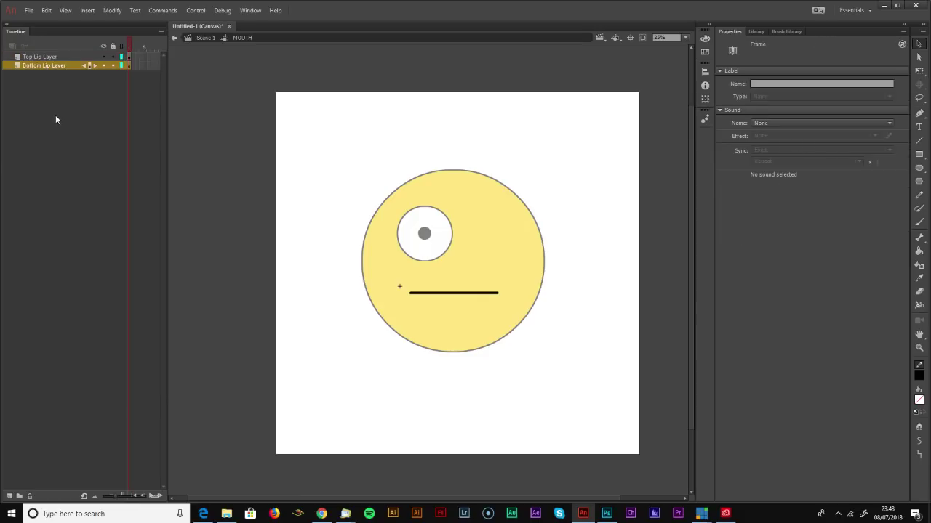
click(10, 497)
drag(51, 64, 57, 78)
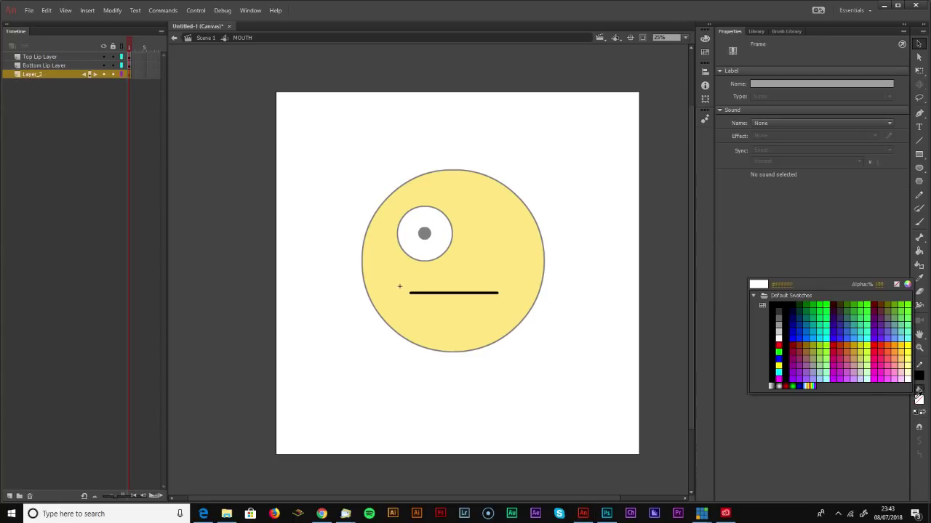
click(918, 399)
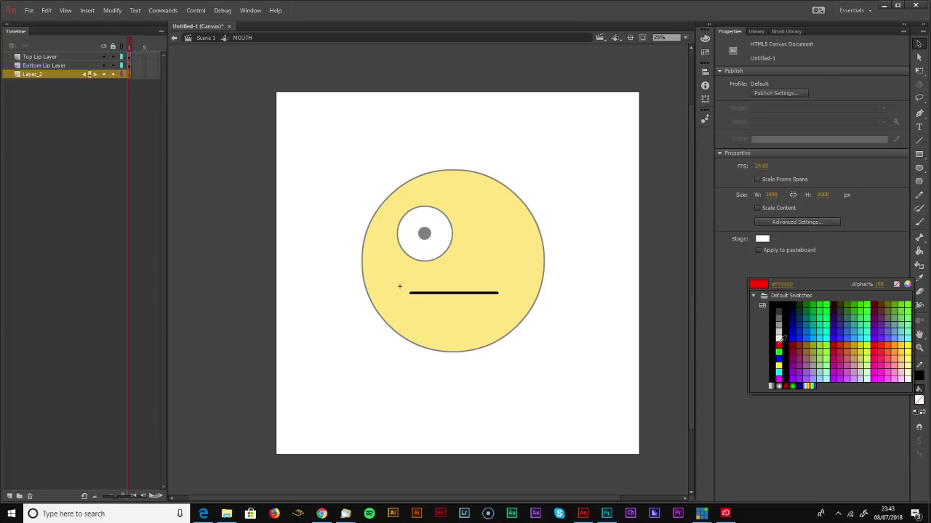
click(894, 362)
click(919, 168)
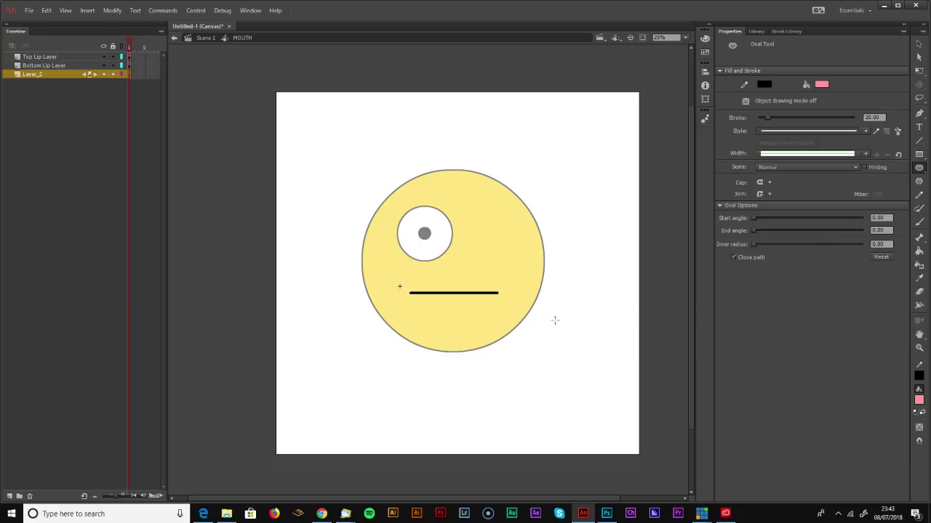
drag(427, 295, 485, 324)
key(v)
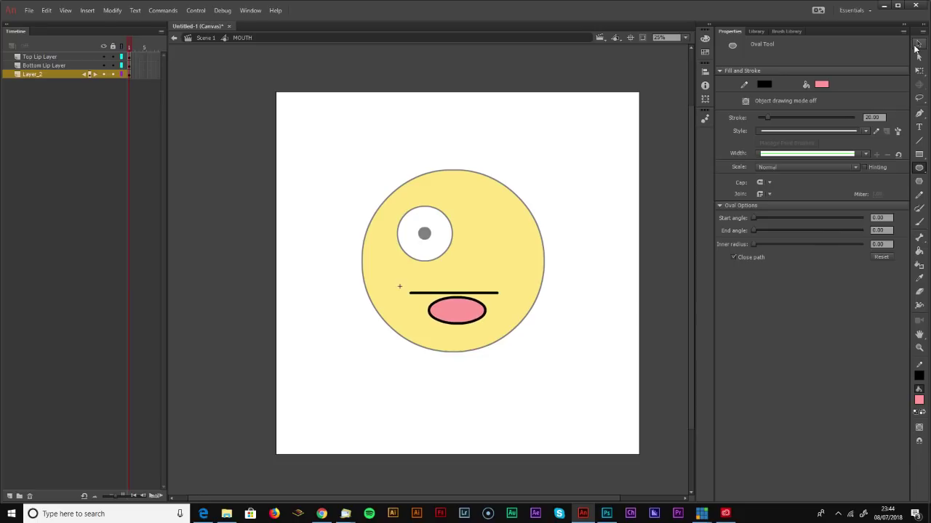
Set the pink oval's outline stroke to 10
double_click(455, 312)
click(874, 160)
text(10)
key(Return)
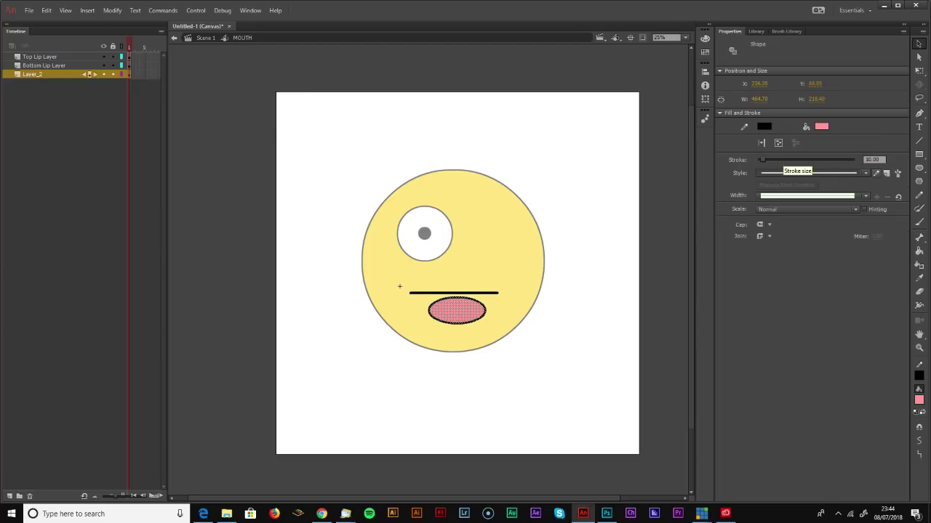
Rename the pink oval's layer as Tongue
double_click(27, 74)
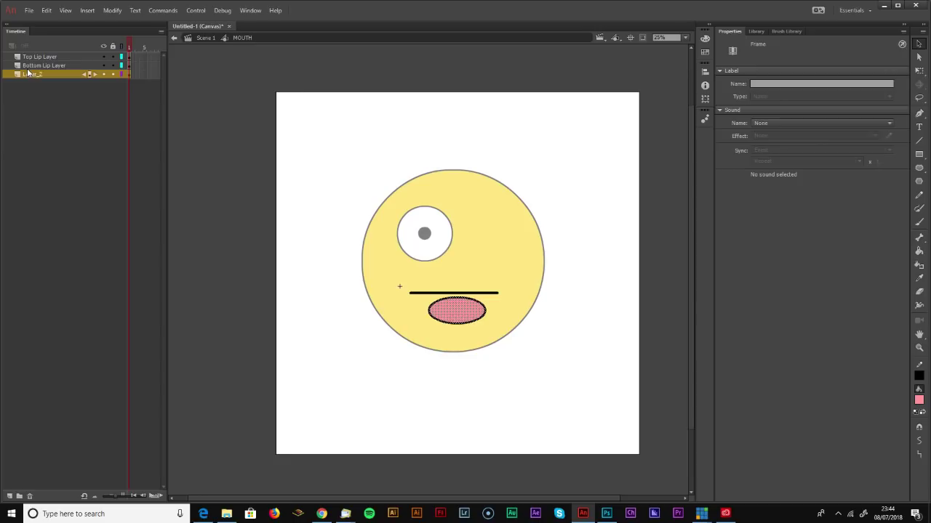
text(Ton)
text(gu)
text(e)
key(BackSpace)
text(ue)
key(Return)
click(507, 319)
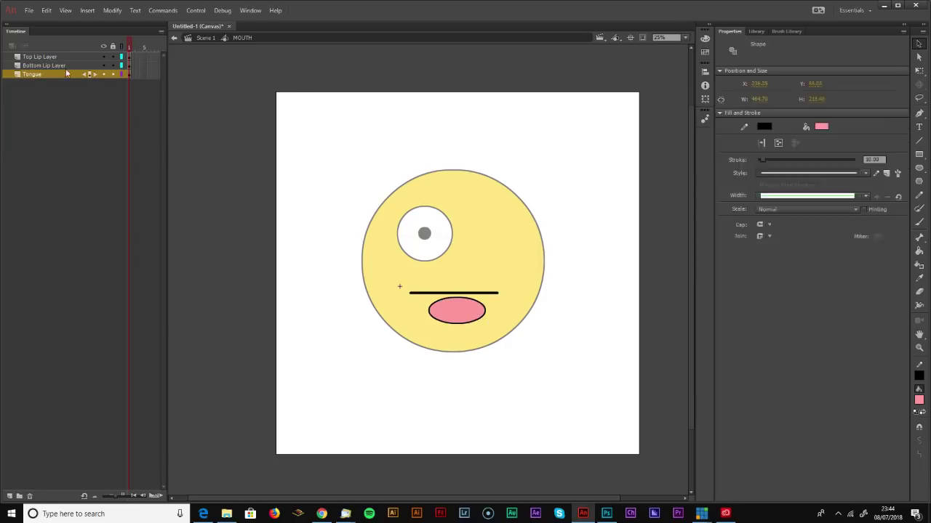
Add a layer beneath Tongue and draw a large dark red oval behind the mouth line and tongue
click(9, 496)
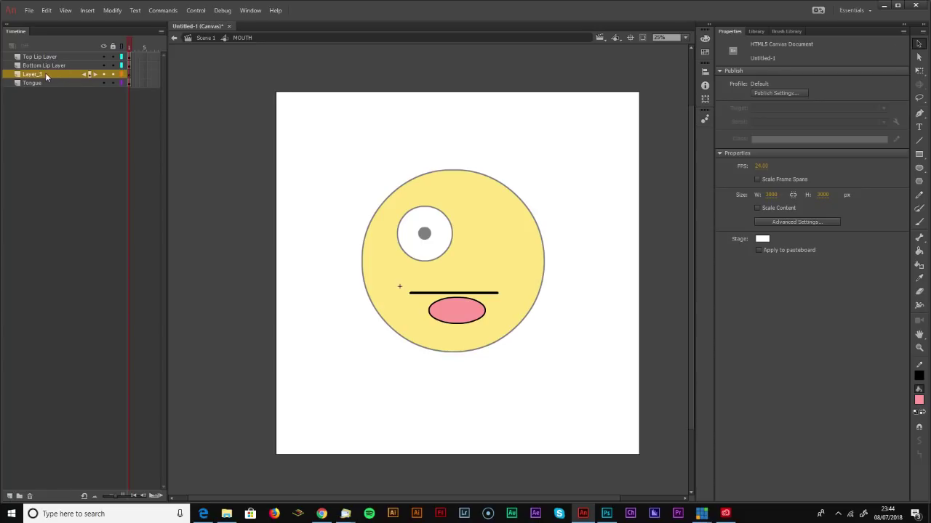
drag(45, 73, 47, 92)
click(918, 167)
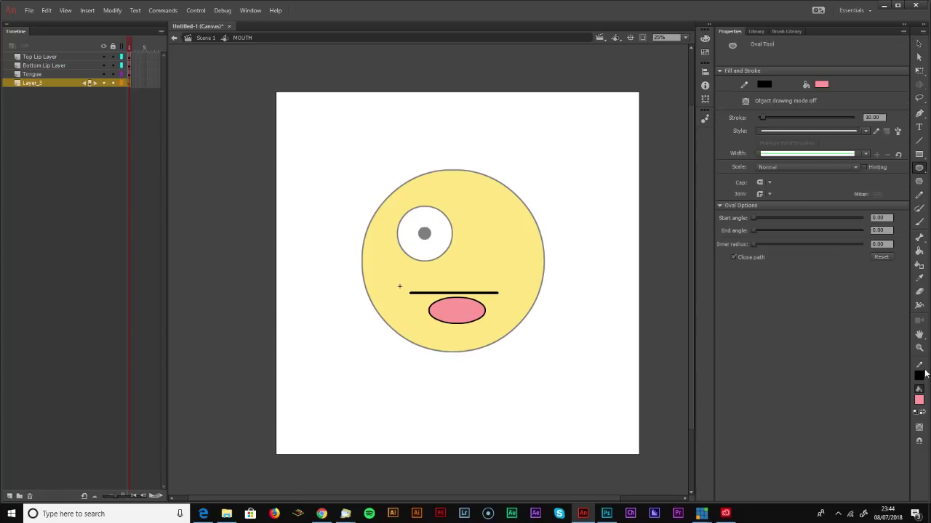
click(919, 400)
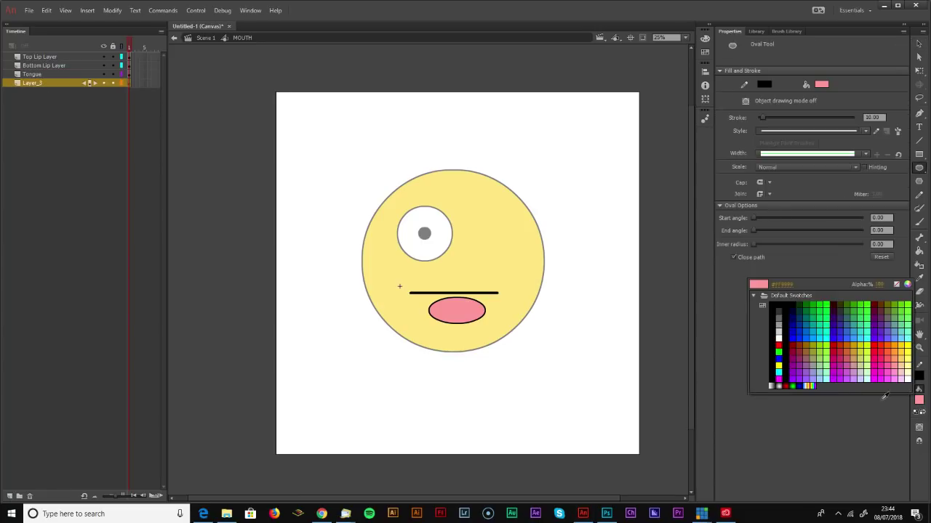
click(792, 339)
drag(393, 255, 519, 341)
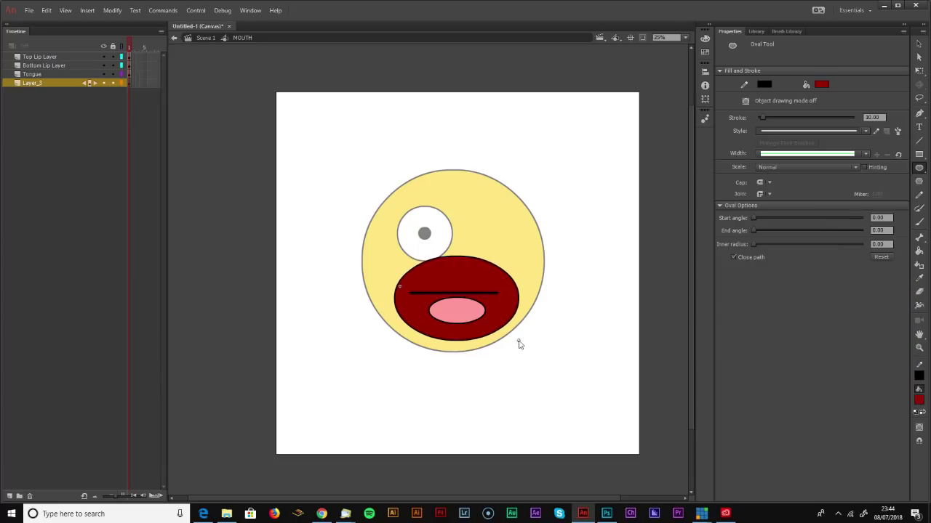
Fill the large mouth oval with a vertical linear gradient from dark red 990000 at its base to black at its top
click(918, 400)
click(771, 385)
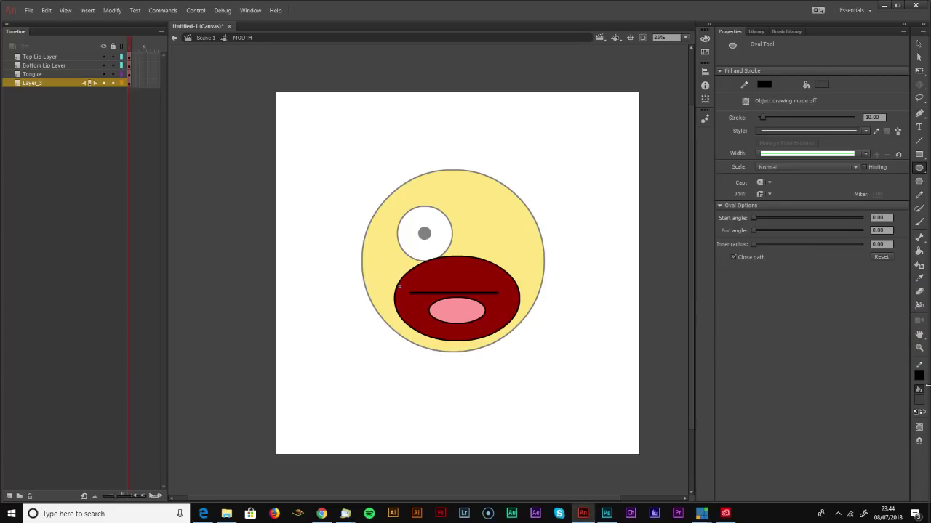
click(920, 402)
click(704, 38)
double_click(529, 161)
click(485, 265)
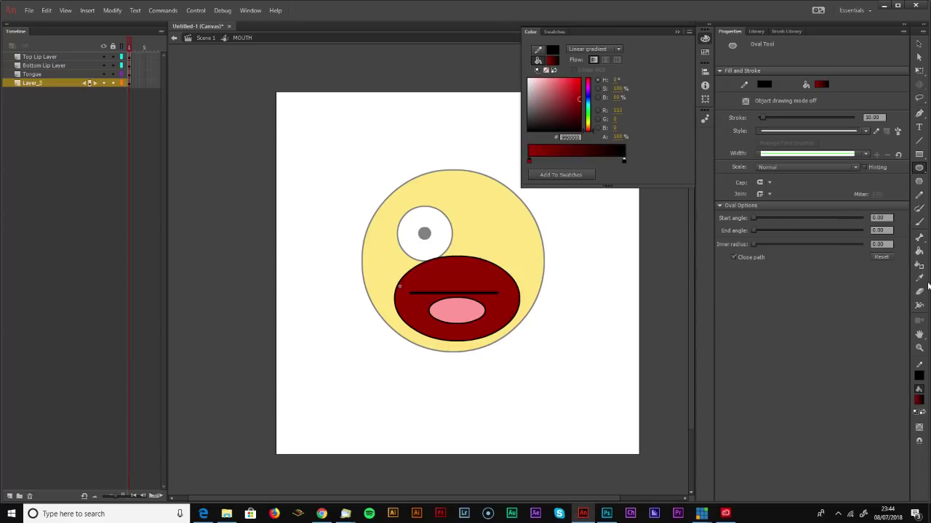
click(919, 251)
mouse_move(464, 267)
mouse_down()
mouse_move(464, 310)
mouse_move(466, 272)
mouse_up()
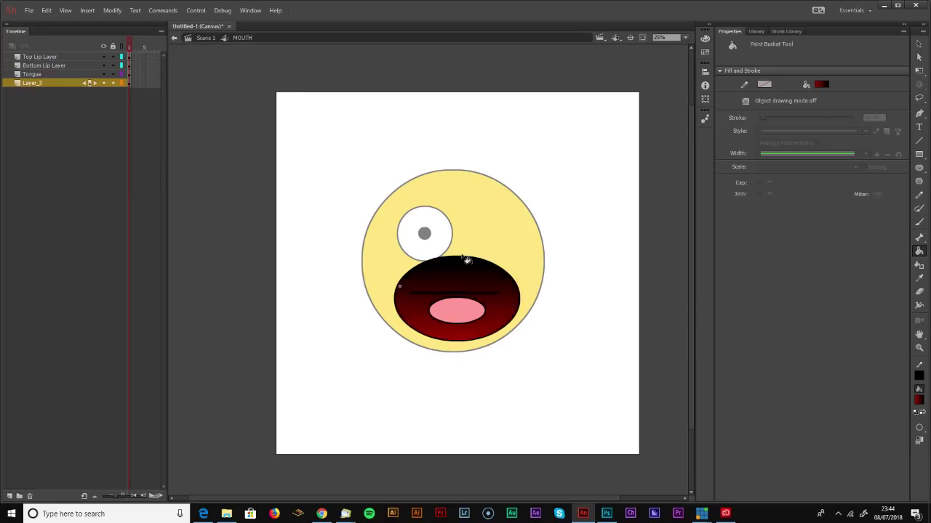
Rename the large mouth oval's layer as Back
double_click(32, 84)
text(B)
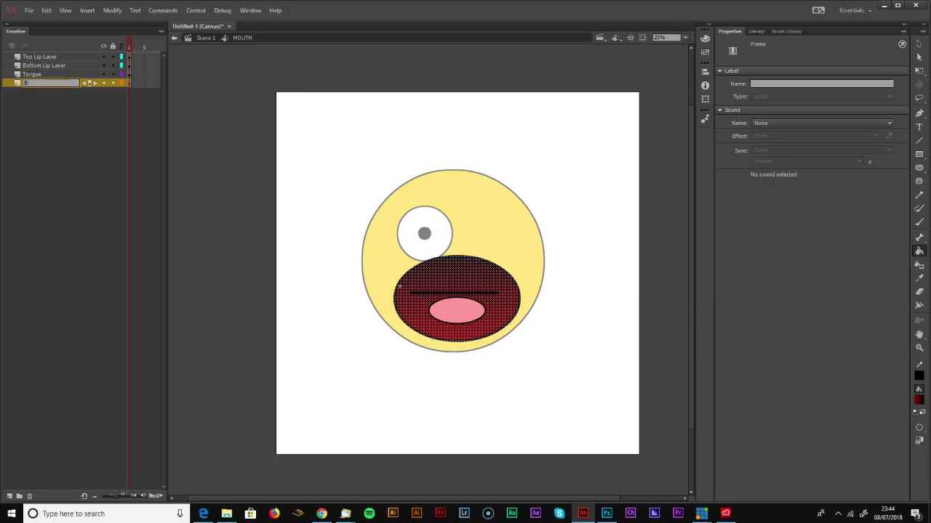
text(ack)
key(Return)
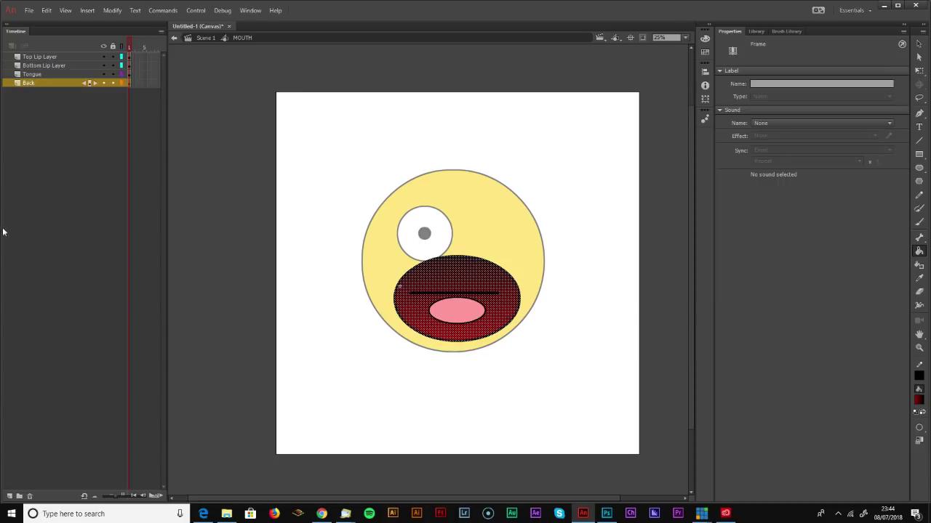
Add a layer above Back and draw a darker red circle about 272 px wide, partly behind the tongue
click(10, 497)
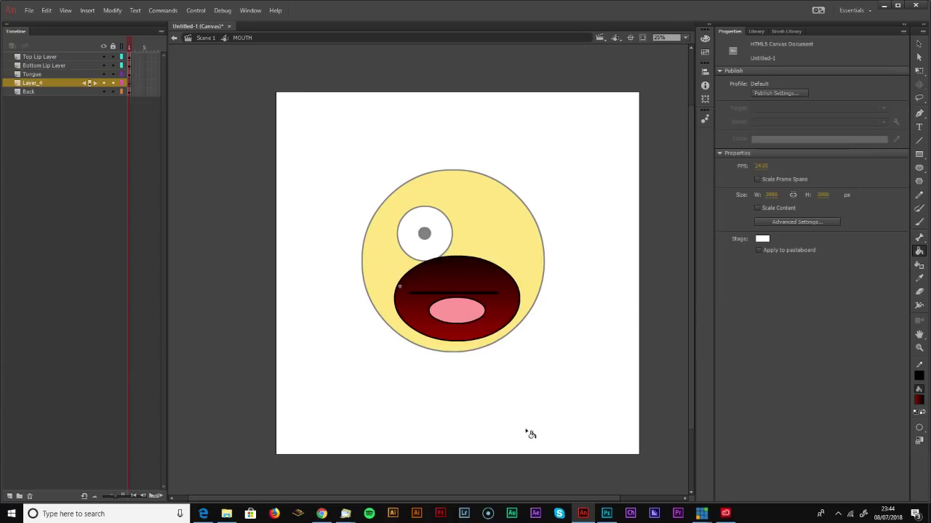
click(919, 400)
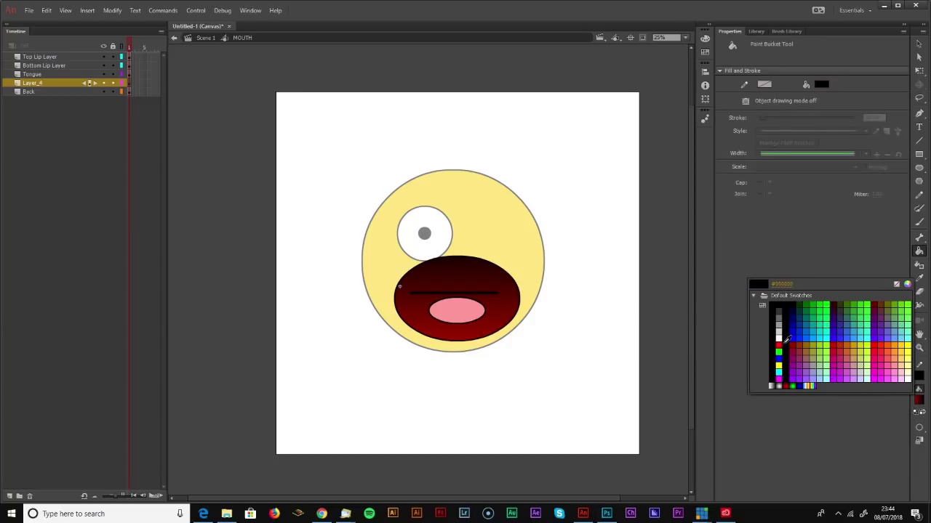
click(794, 339)
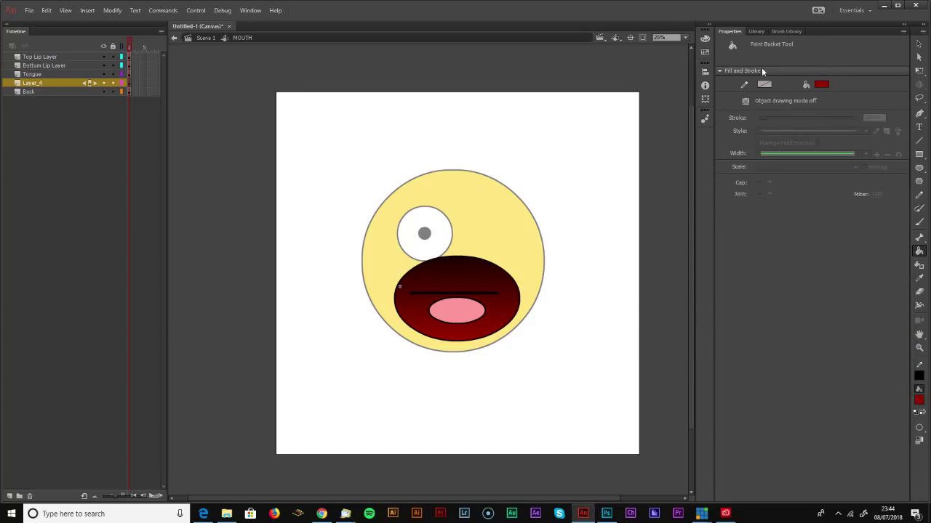
click(704, 38)
drag(578, 106, 579, 111)
key(o)
drag(441, 281, 472, 308)
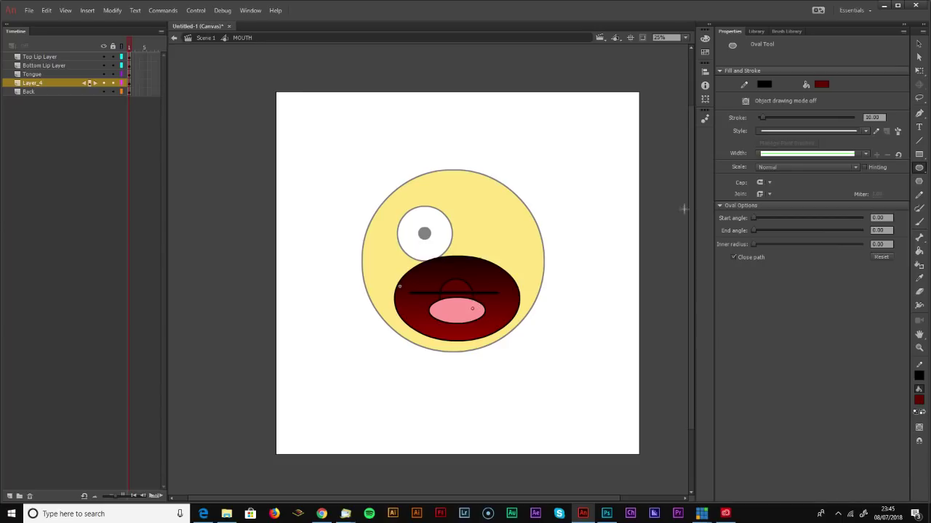
Recolour the small circle with the near-black shade from the top of the mouth and delete its outline
click(918, 43)
click(455, 286)
click(918, 400)
click(461, 260)
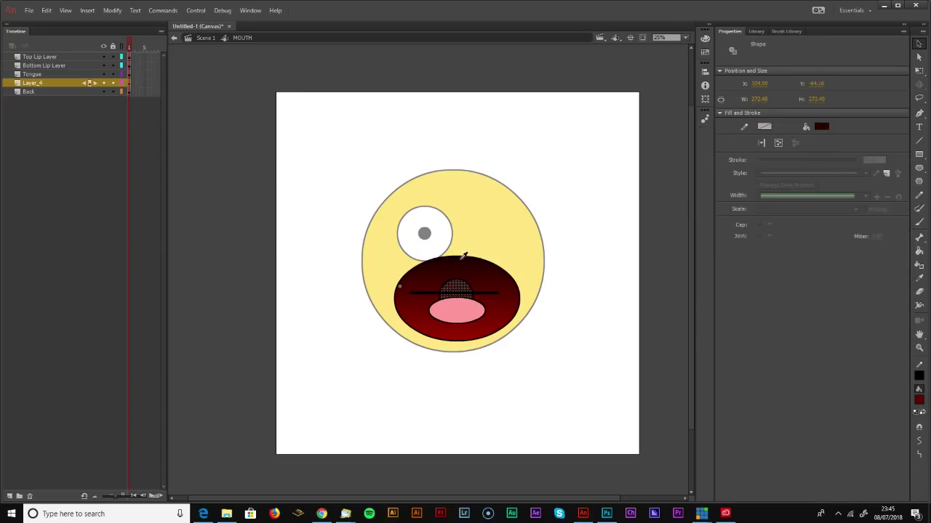
click(589, 261)
click(465, 282)
key(Delete)
click(456, 284)
Rename the small dark circle's layer as Throat
double_click(30, 83)
text(Throat)
key(Return)
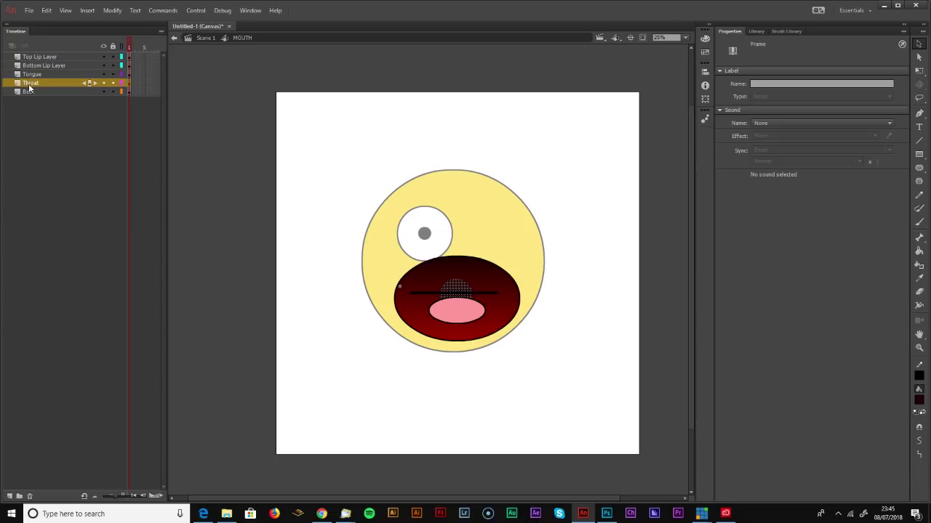
click(597, 255)
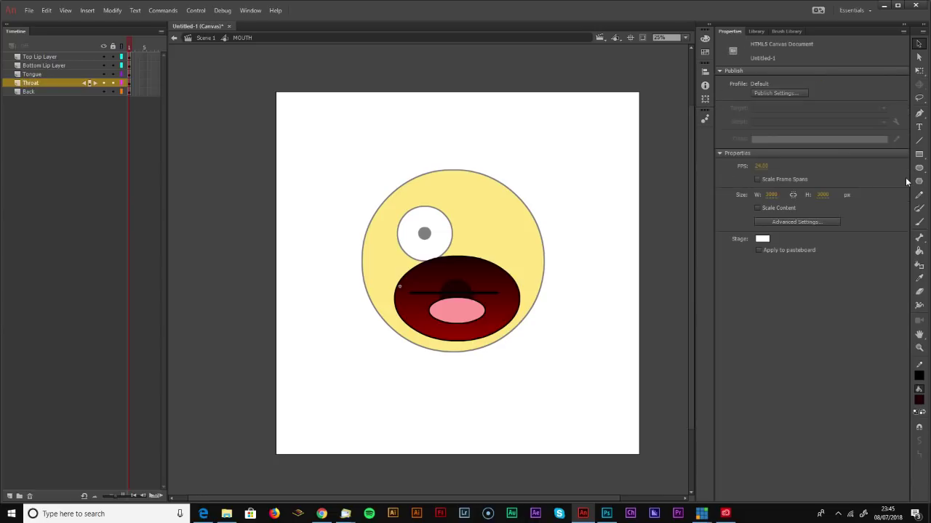
Draw a narrow oval with no fill and a black outline over the upper middle of the throat
click(919, 400)
click(897, 285)
click(917, 168)
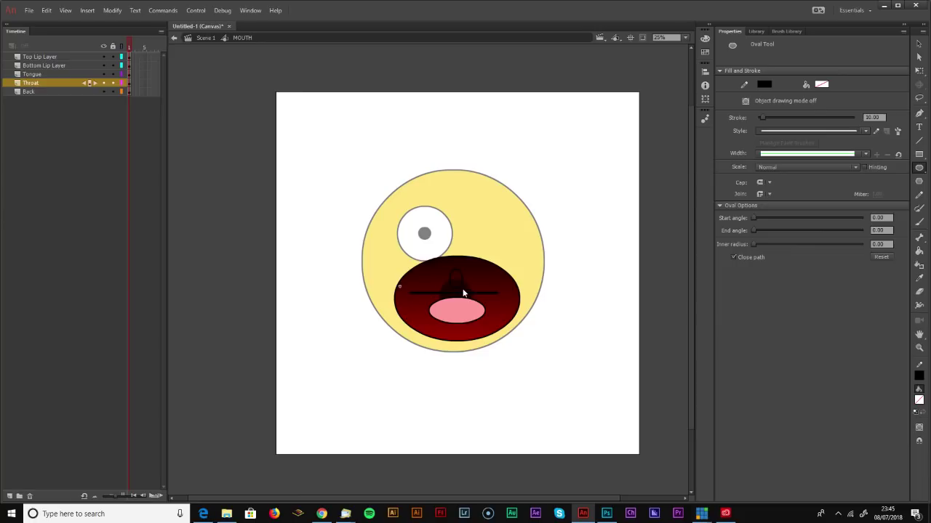
Sample the mouth's gradient and cut the narrow oval's area and outline out of the throat, leaving two peaks
click(919, 280)
click(451, 281)
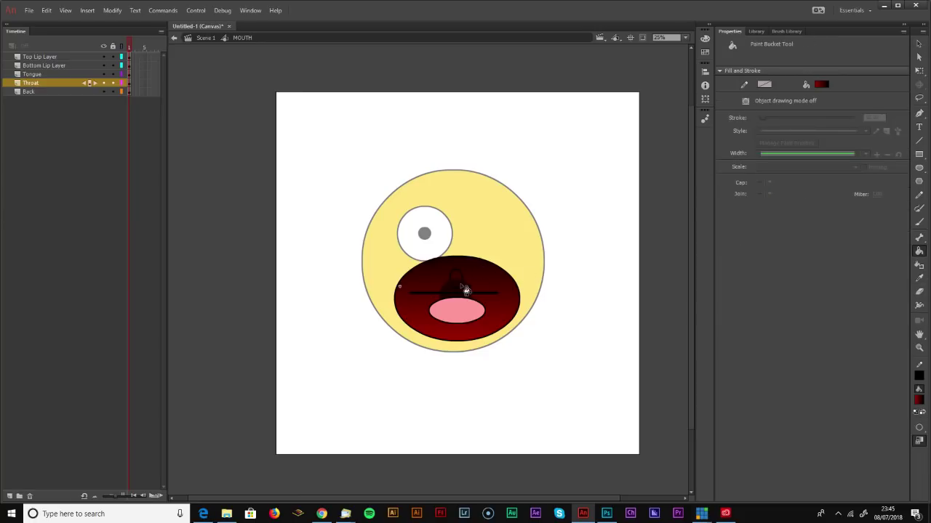
key(v)
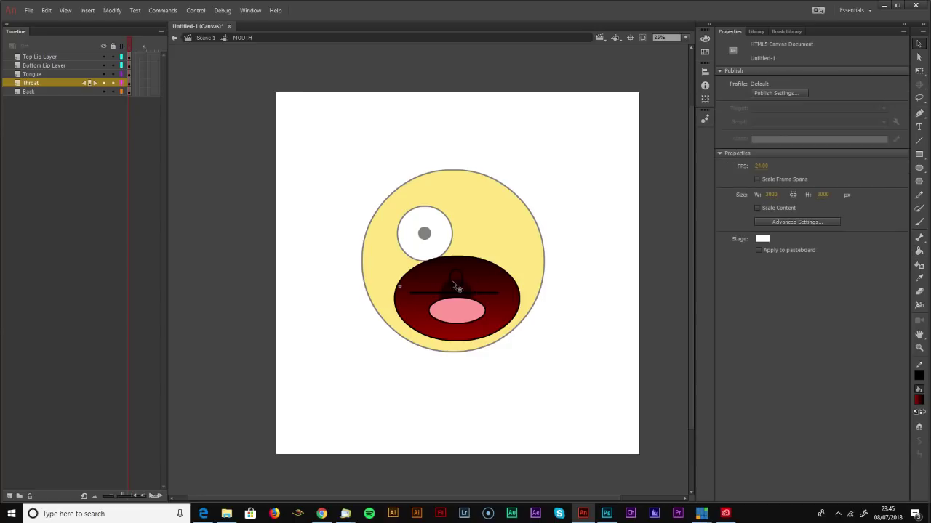
click(458, 278)
click(459, 277)
click(489, 280)
click(582, 270)
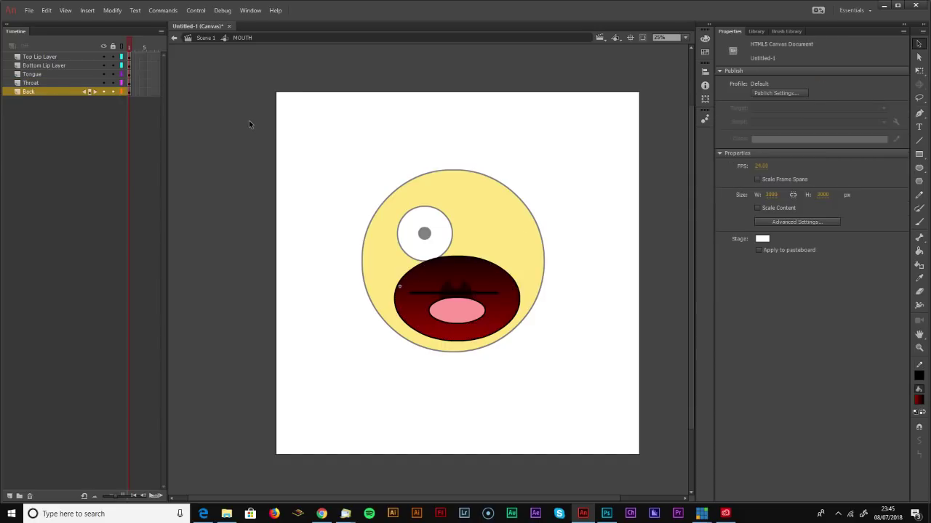
Add a layer above Tongue and draw a white rectangle with a black outline across the upper mouth, about 533 by 152 px
click(43, 73)
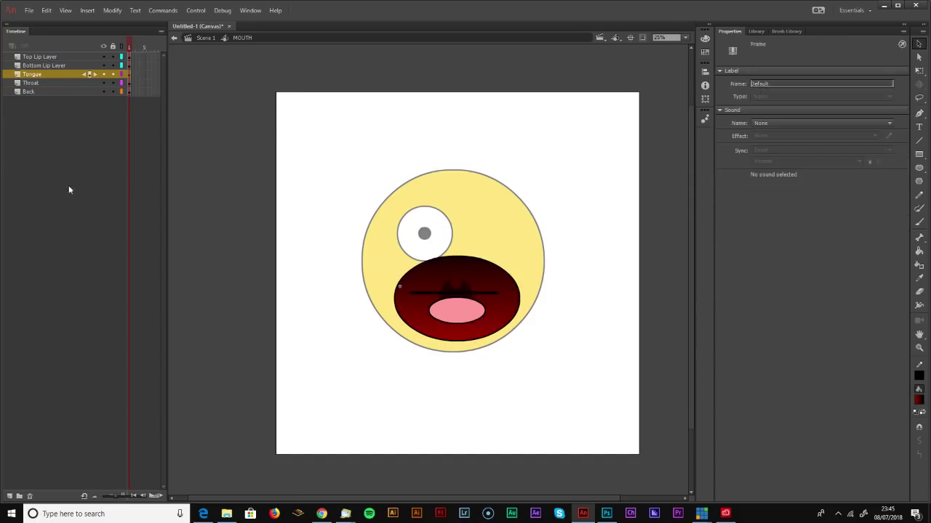
click(10, 496)
click(918, 400)
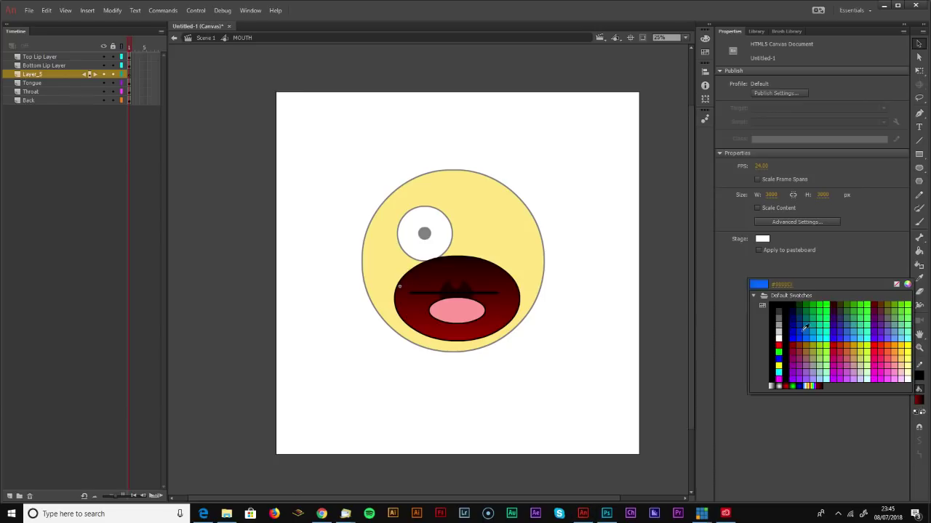
click(779, 335)
click(919, 154)
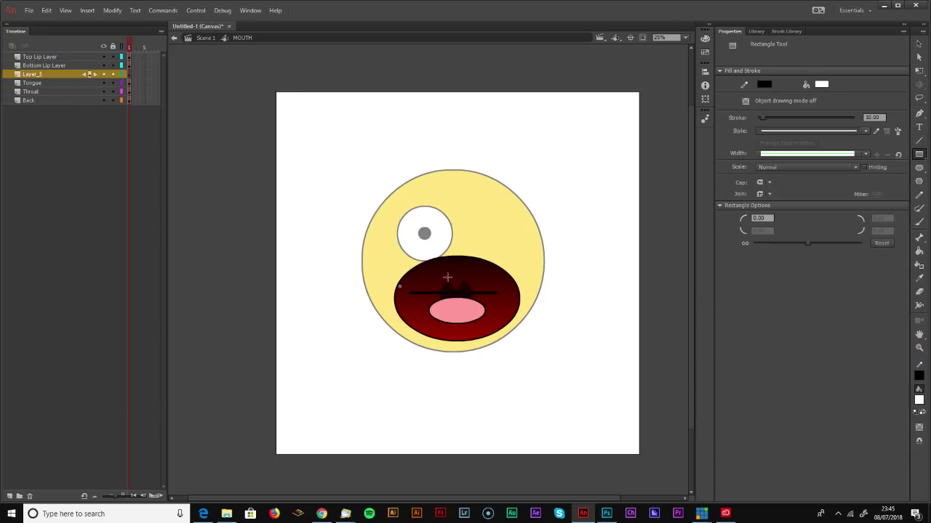
drag(423, 272, 487, 290)
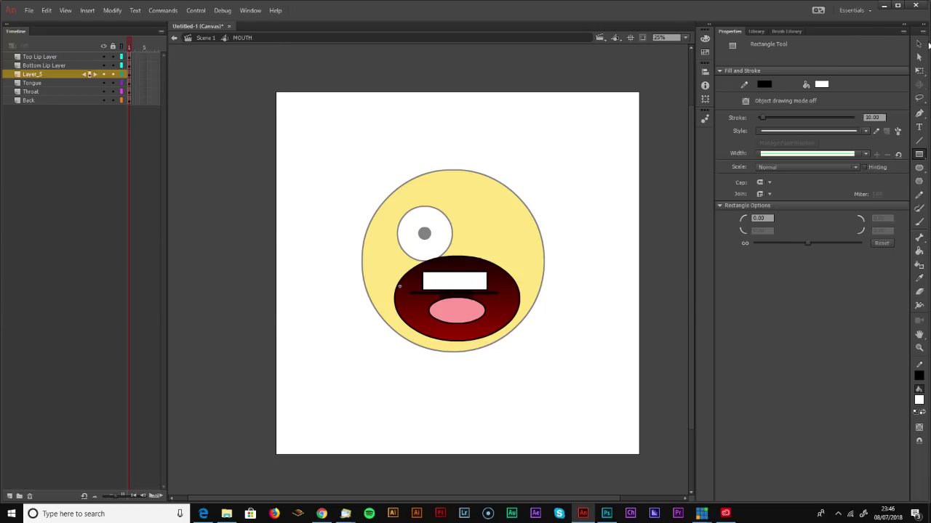
click(919, 43)
click(459, 283)
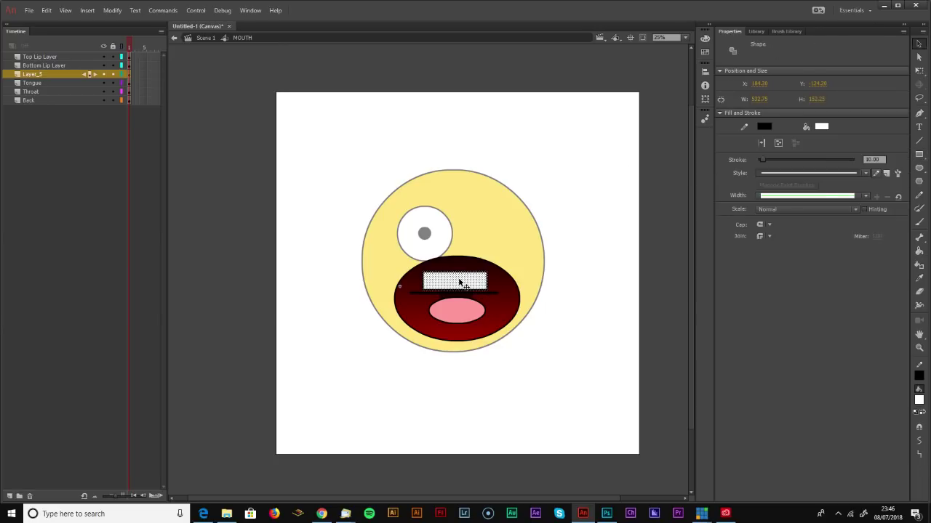
click(573, 256)
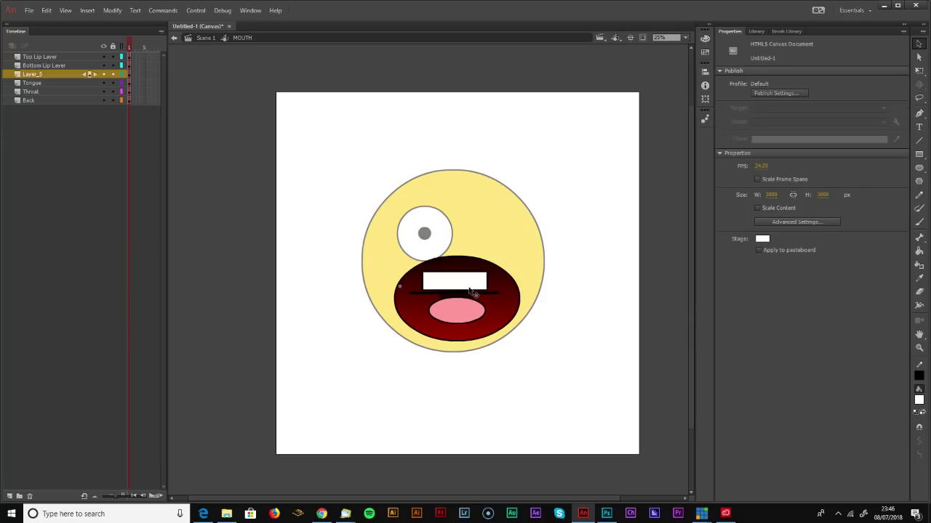
Rename the white rectangle's layer as UPPER TEETH
double_click(34, 75)
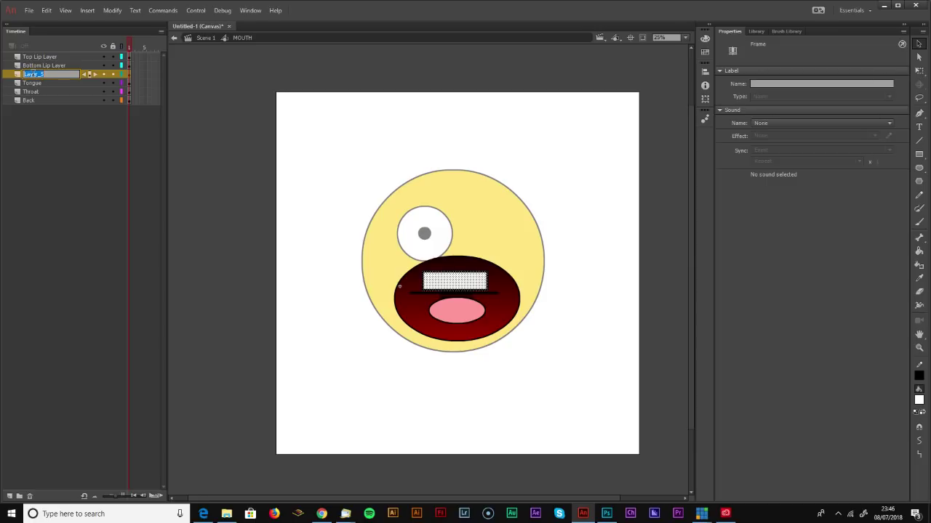
text(UPPER TEETH)
key(Return)
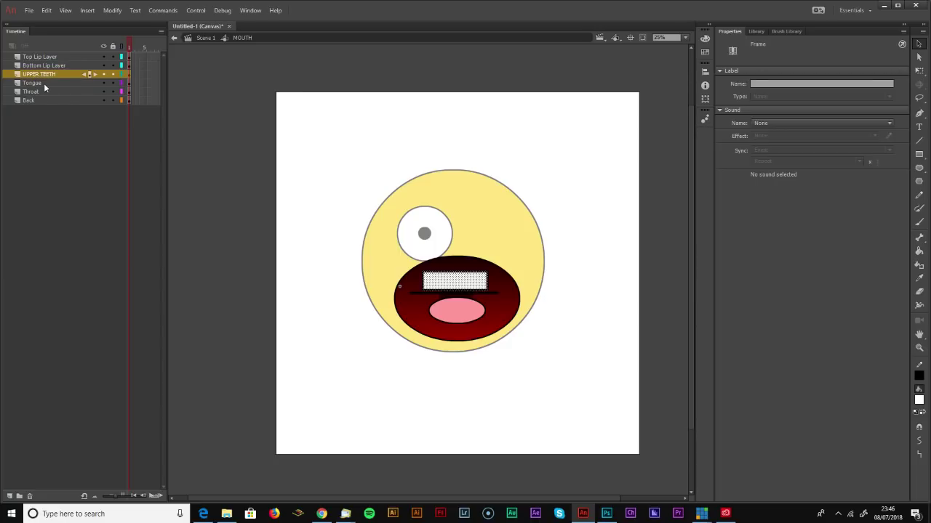
Add a layer directly above Tongue and name it LOWER TEETH
click(45, 85)
click(9, 495)
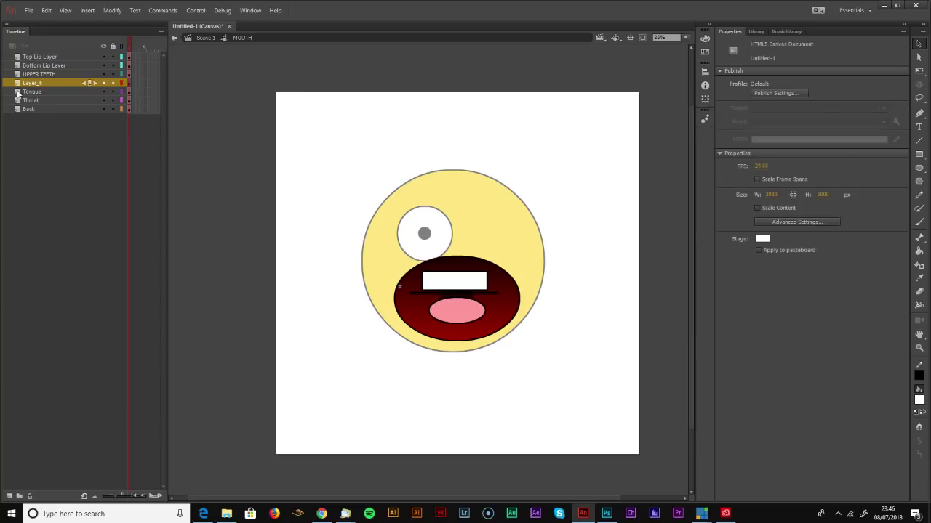
double_click(29, 83)
text(LOW)
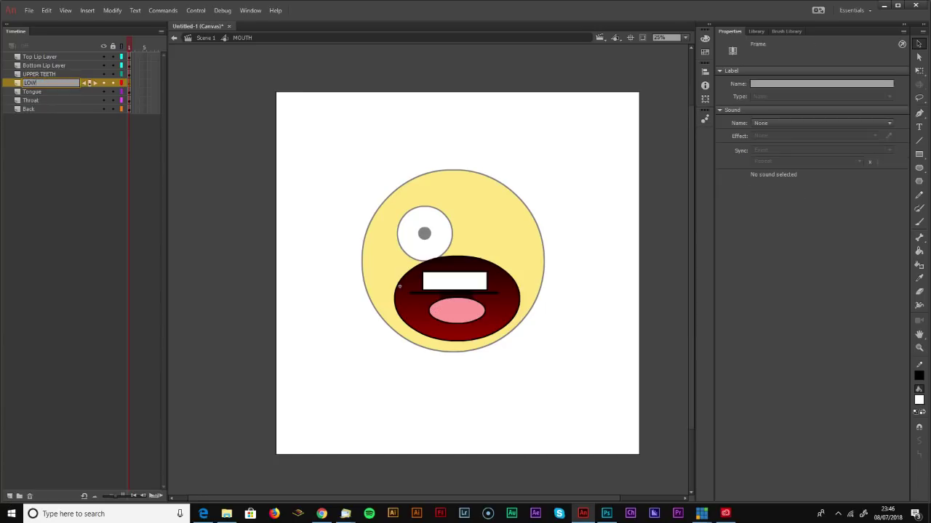
text(ER TEETH)
key(Return)
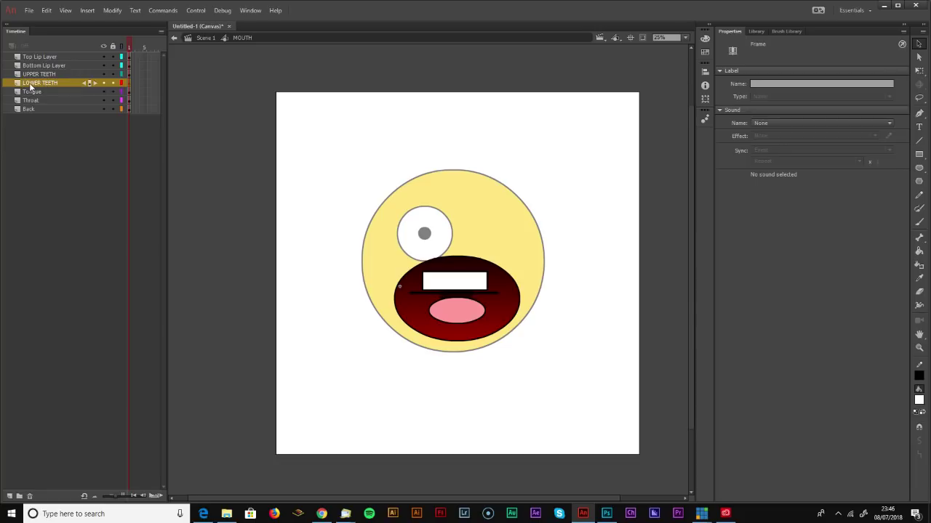
Copy the upper teeth rectangle and paste it in place on the LOWER TEETH layer
click(459, 288)
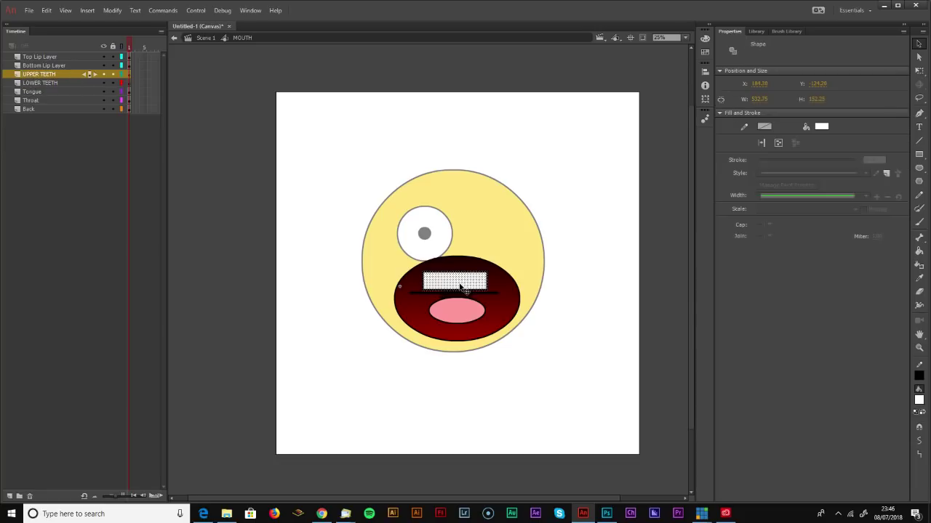
right_click(459, 288)
click(487, 89)
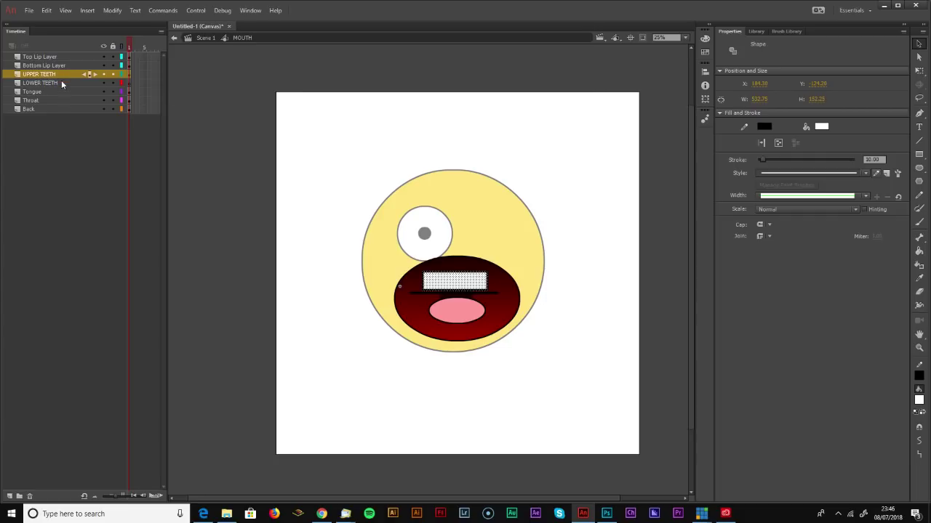
click(61, 83)
right_click(343, 126)
click(390, 164)
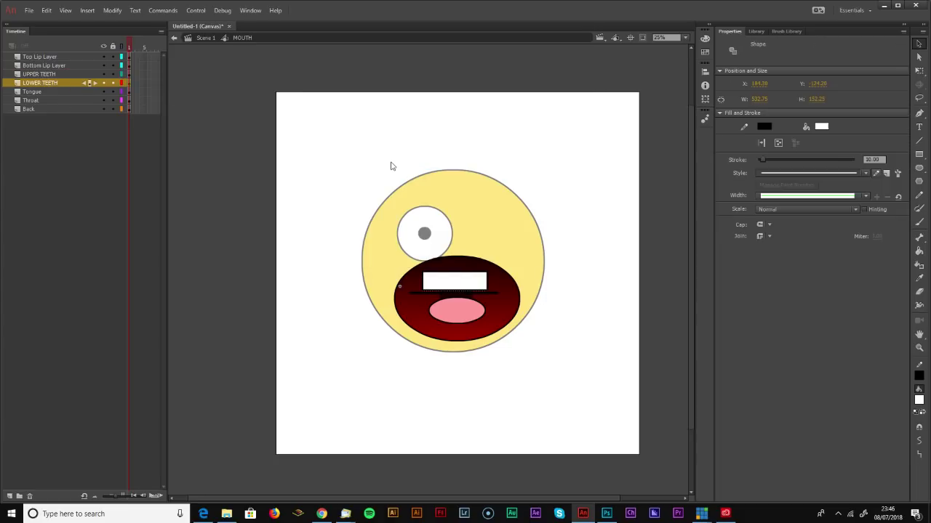
Move the pasted teeth rectangle straight down until it sits just below the lip line, over the tongue
key(shift+Down)
key(shift+Down)
key(shift+Down)
key(shift+Down)
key(shift+Down)
key(shift+Down)
key(shift+Down)
key(shift+Down)
key(shift+Down)
key(shift+Down)
key(shift+Down)
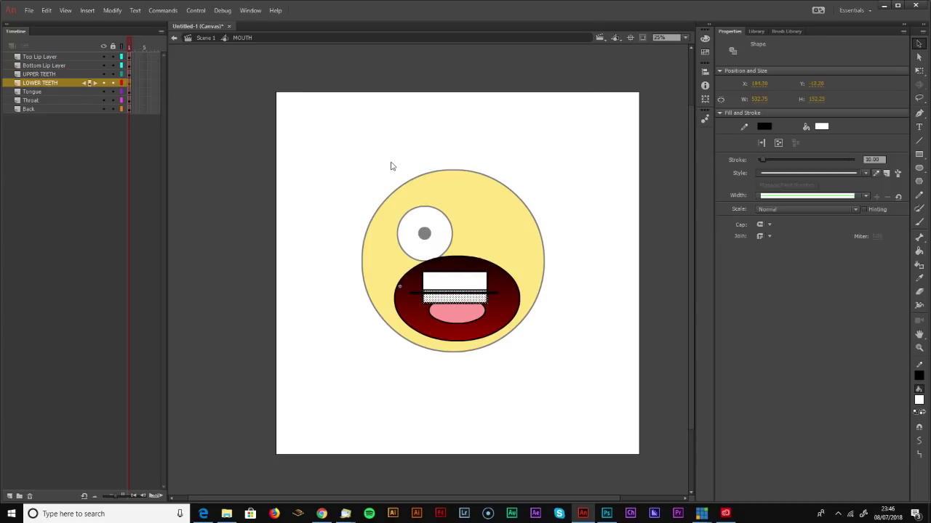
key(shift+Down)
key(shift+Down)
key(shift+Down)
key(shift+Down)
key(shift+Down)
key(shift+Down)
key(shift+Down)
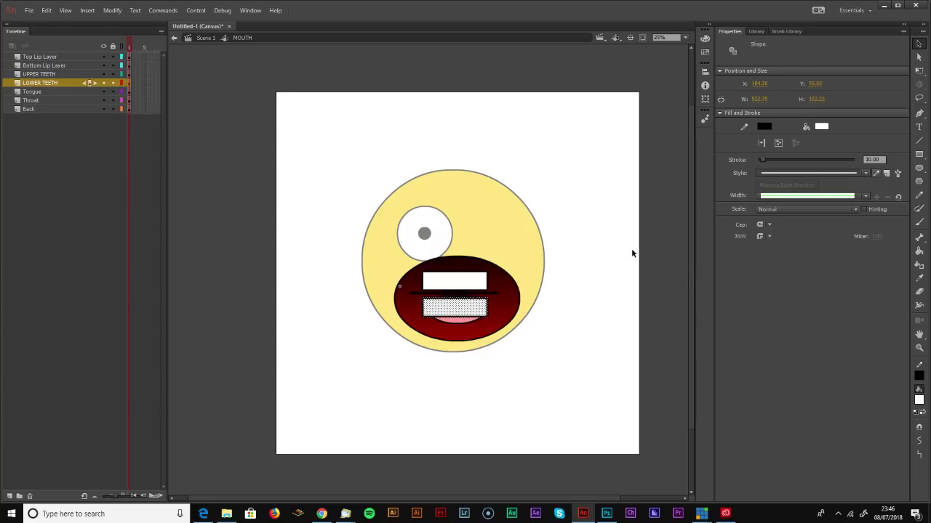
click(599, 246)
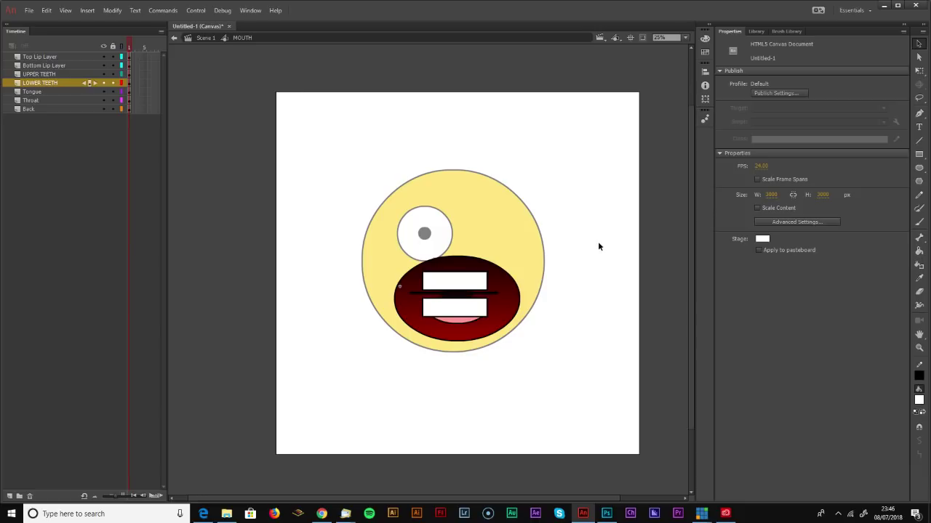
Create a layer folder below Bottom Lip Layer and move the UPPER TEETH, LOWER TEETH, Tongue, Throat and Back layers into it
click(42, 82)
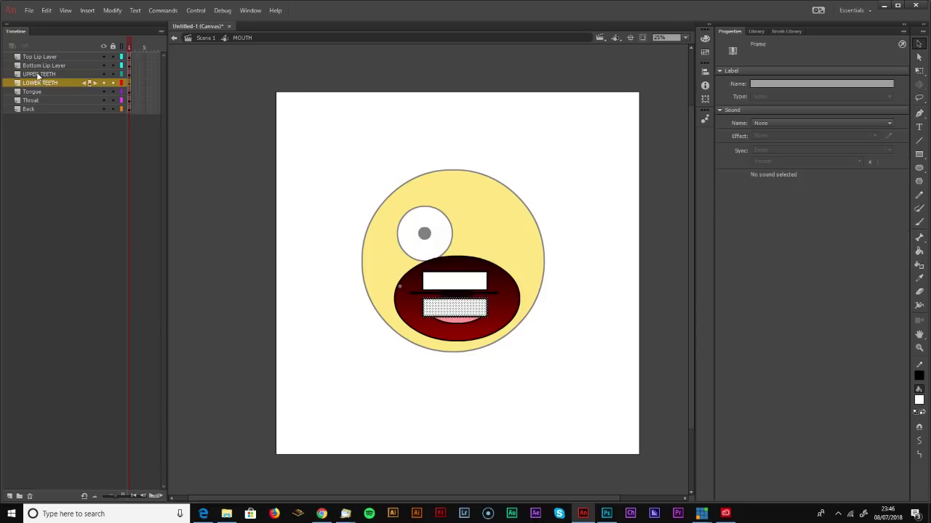
click(40, 74)
click(19, 496)
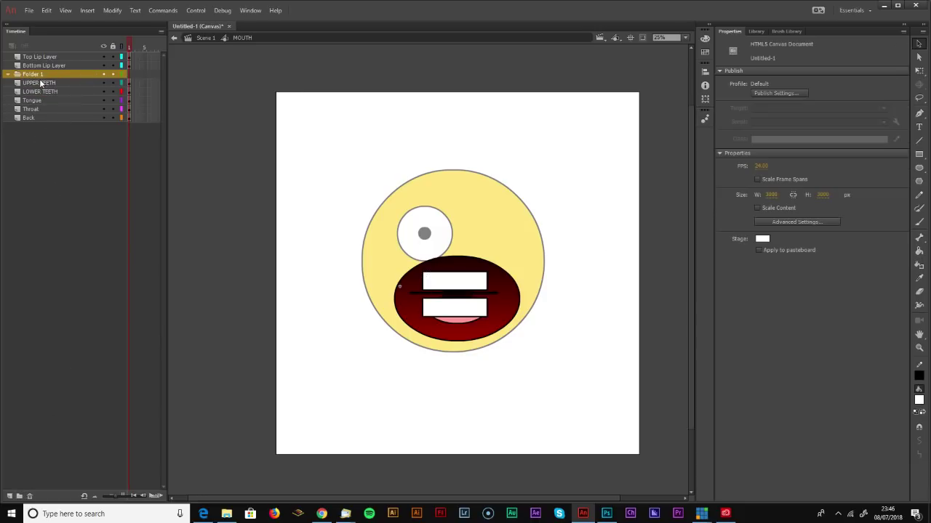
click(40, 83)
shift+click(39, 120)
drag(39, 120, 31, 75)
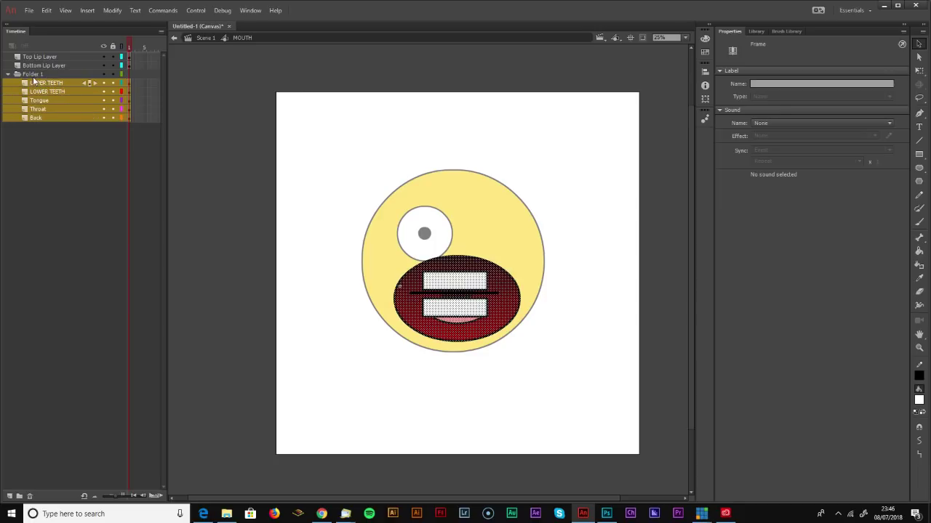
Rename the new layer folder as INSIDE MOUTH
double_click(32, 74)
key(BackSpace)
text(INSIDE MOUTH)
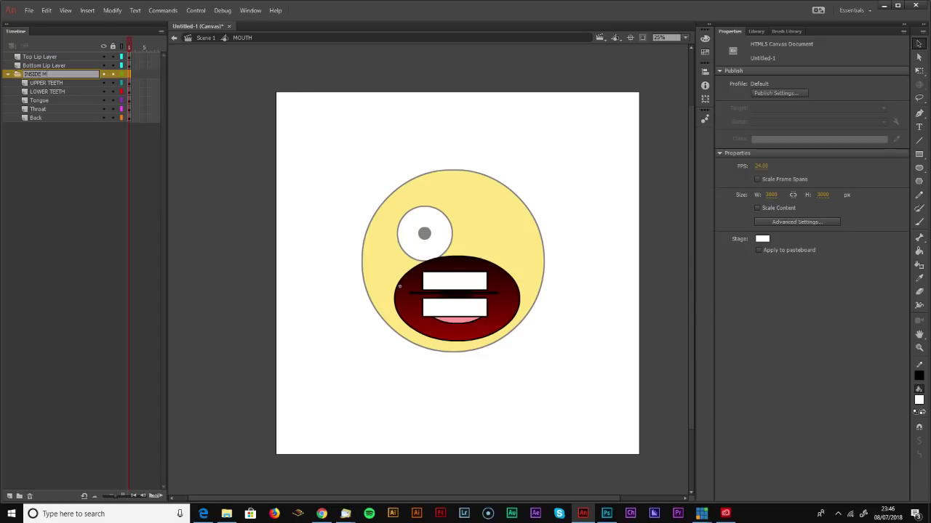
key(Return)
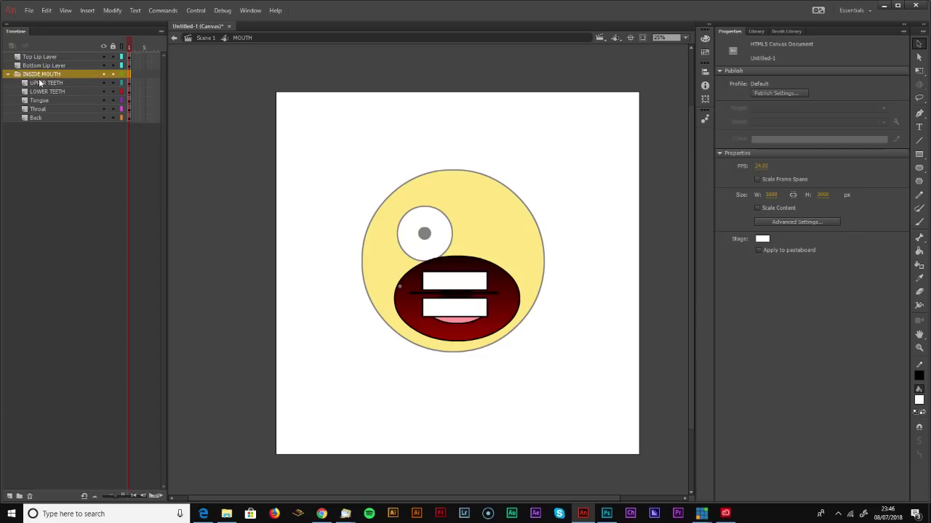
Add a layer above UPPER TEETH inside the INSIDE MOUTH folder and name it MASK
click(41, 83)
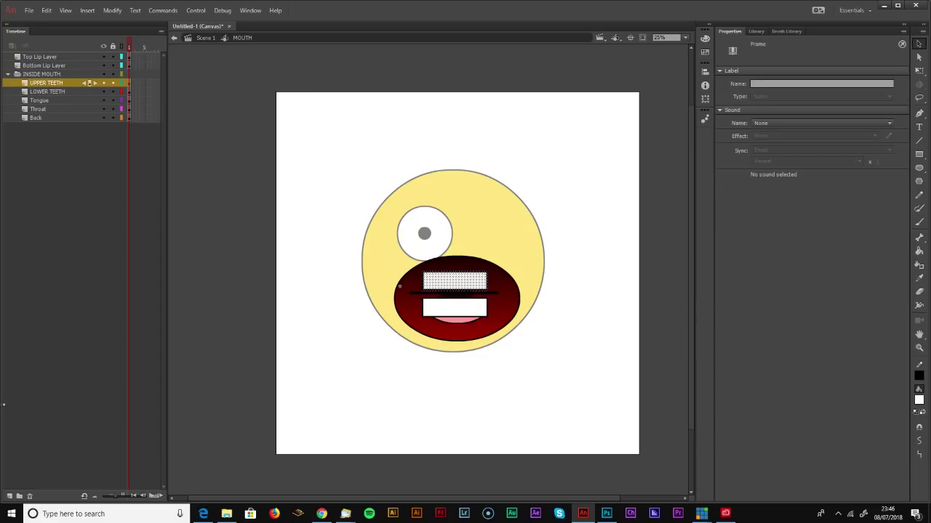
click(9, 497)
click(38, 84)
double_click(38, 84)
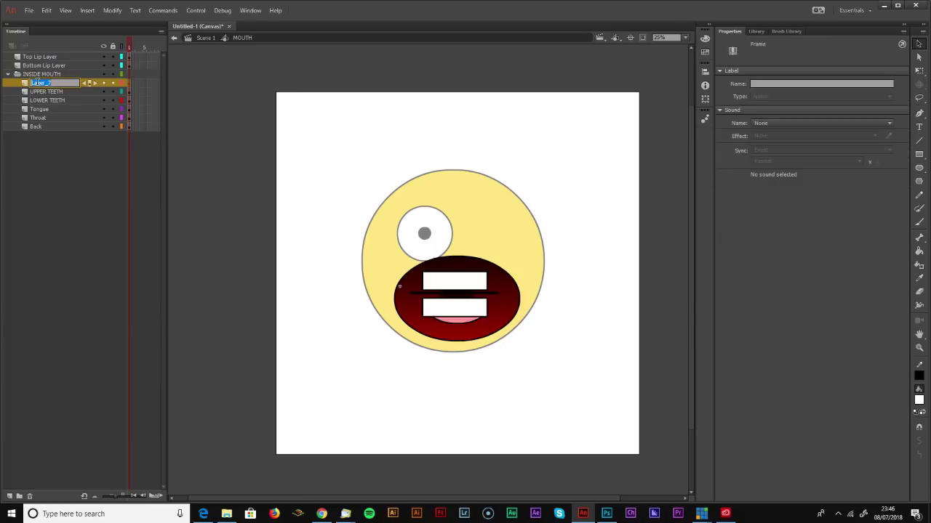
text(MASK)
key(Return)
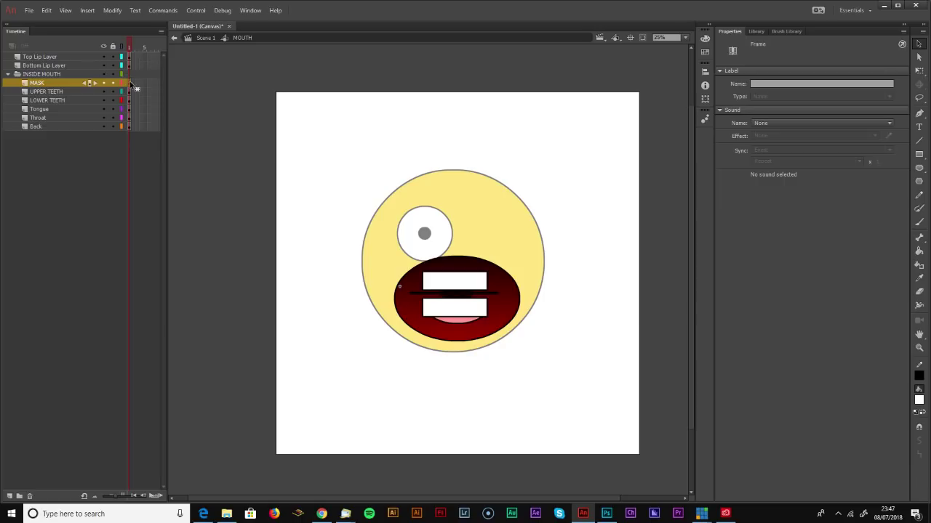
Draw a small red circle with no outline on the MASK layer at the middle of the lip line, hiding both lip layers to check it
click(918, 376)
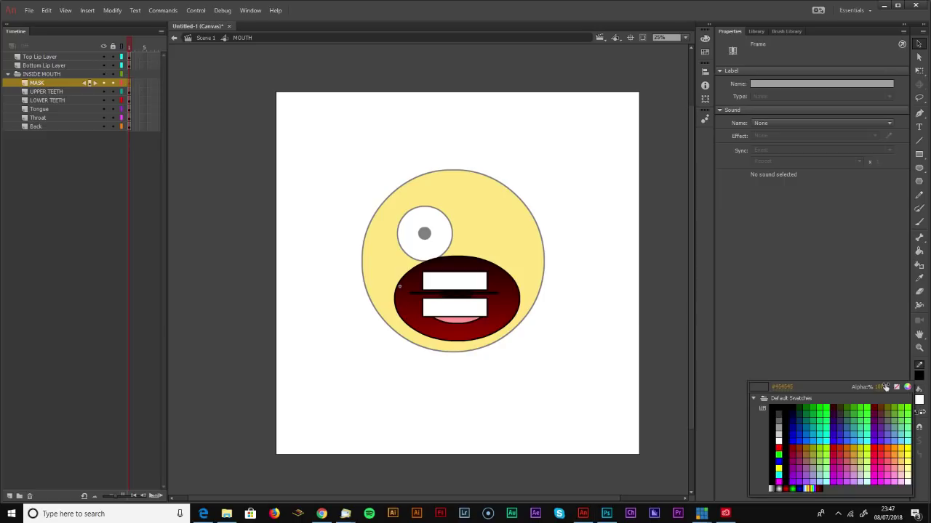
click(899, 386)
click(919, 400)
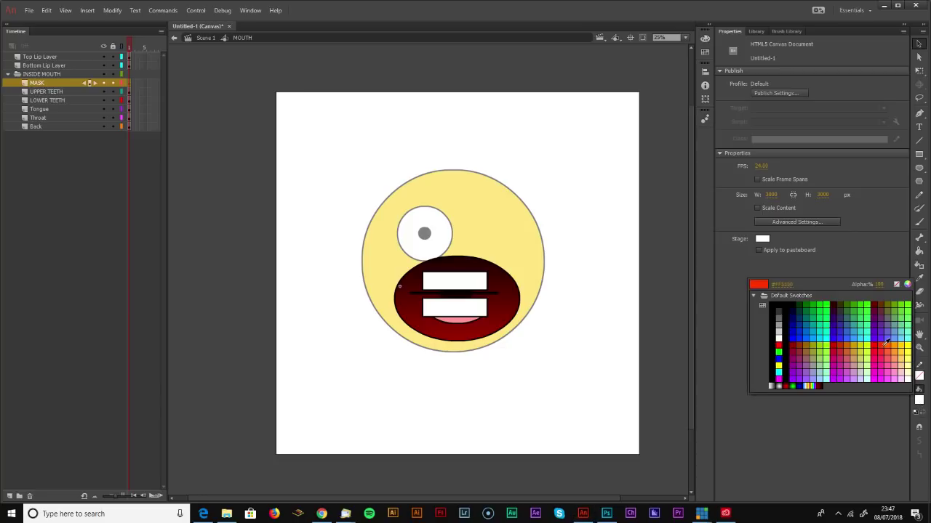
click(780, 345)
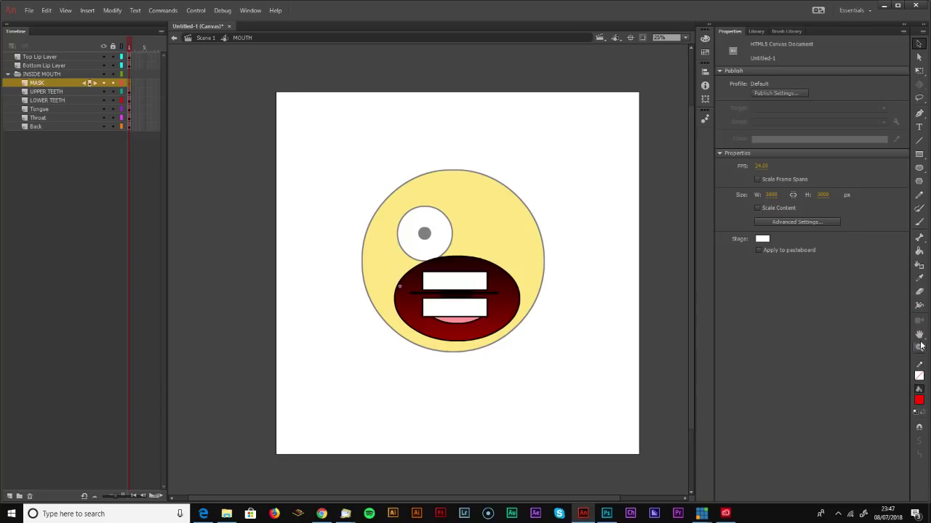
click(918, 348)
click(446, 296)
click(446, 291)
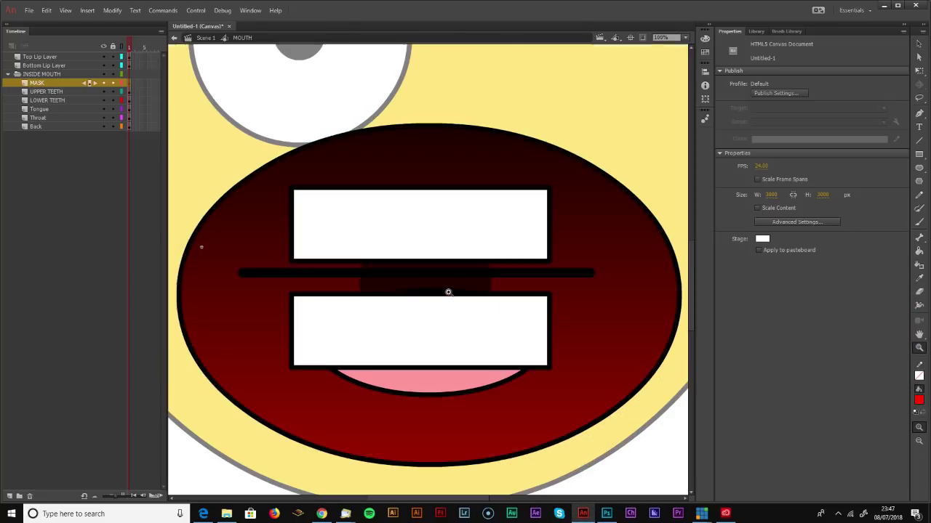
click(425, 290)
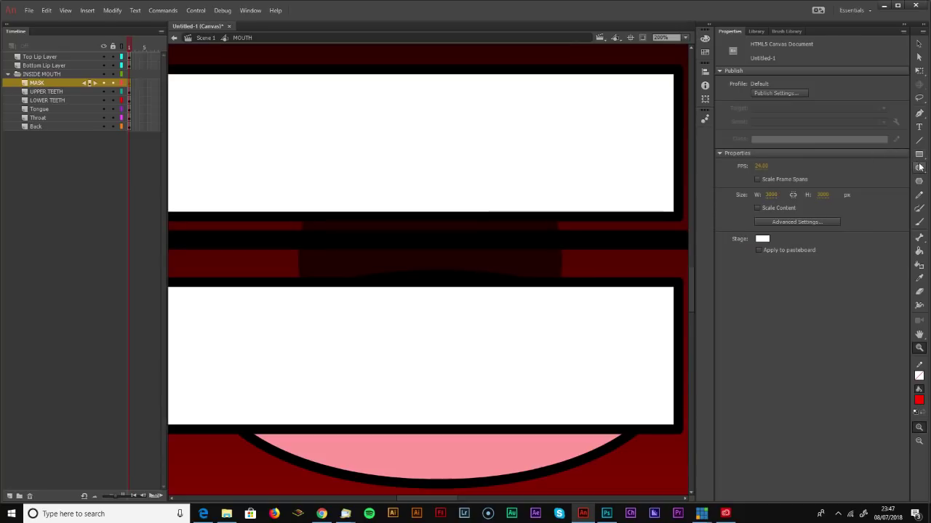
click(918, 167)
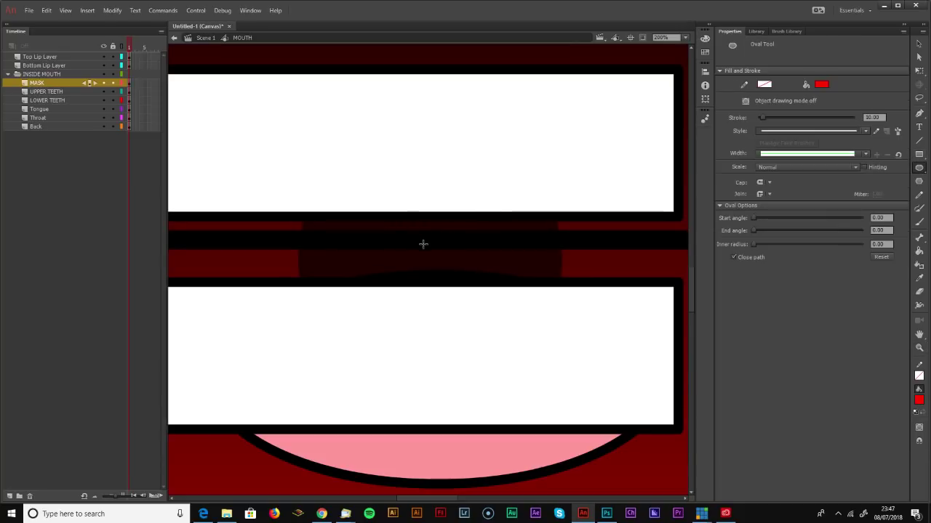
click(106, 65)
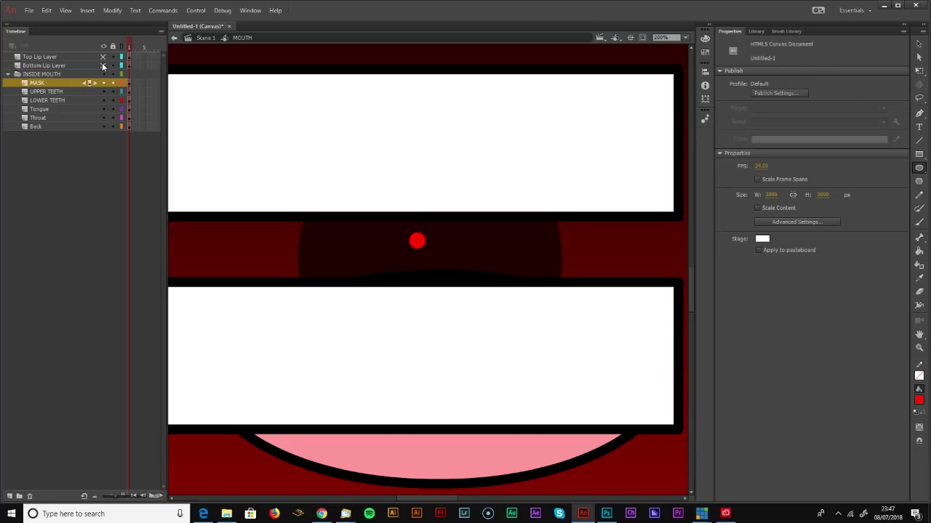
Convert the MASK layer into a mask over the UPPER TEETH layer and select the LOWER TEETH layer
click(69, 83)
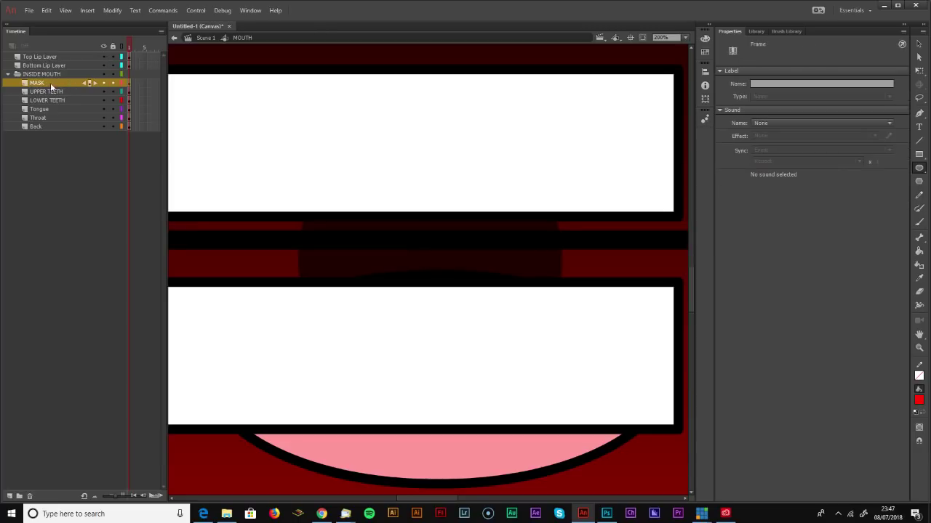
right_click(48, 84)
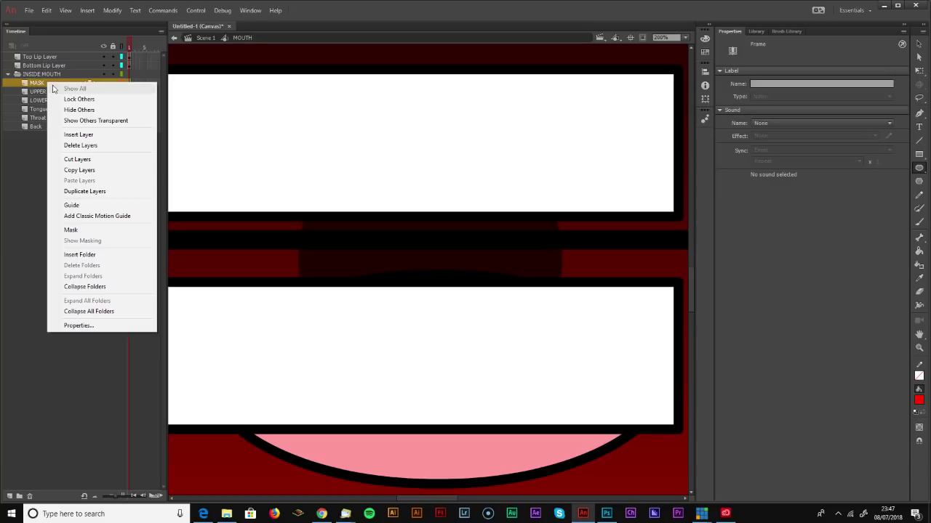
click(73, 230)
click(52, 102)
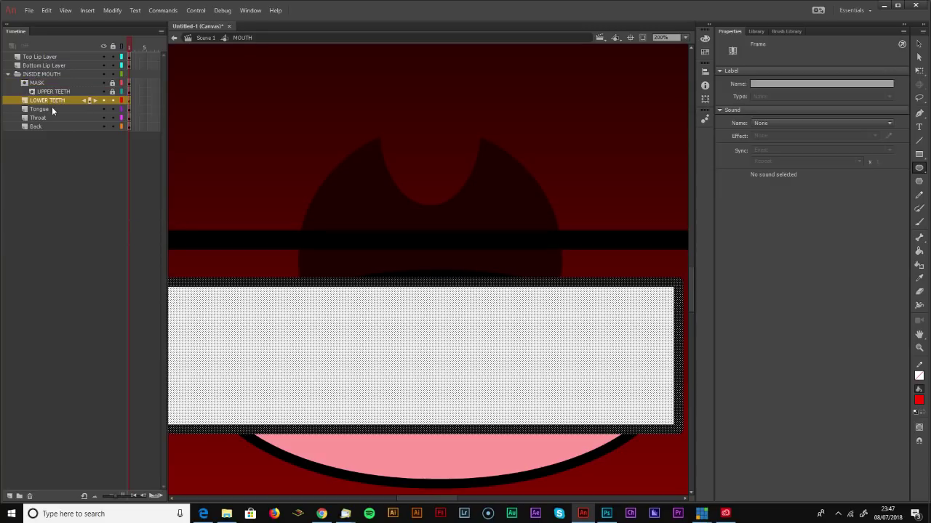
Nest the LOWER TEETH, Tongue, Throat and Back layers under the MASK layer and lock them
shift+click(48, 125)
drag(50, 102, 76, 102)
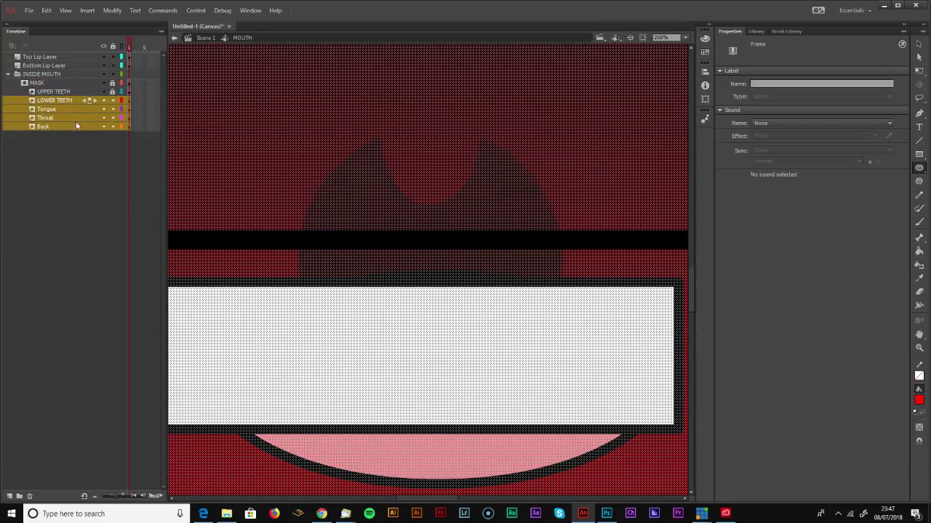
scroll(266, 179, down, 3)
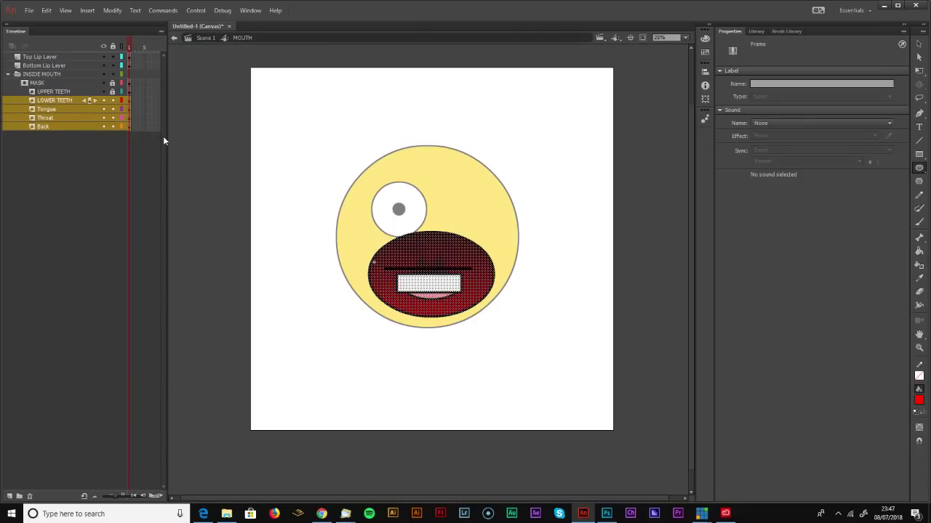
click(114, 101)
click(112, 128)
click(919, 44)
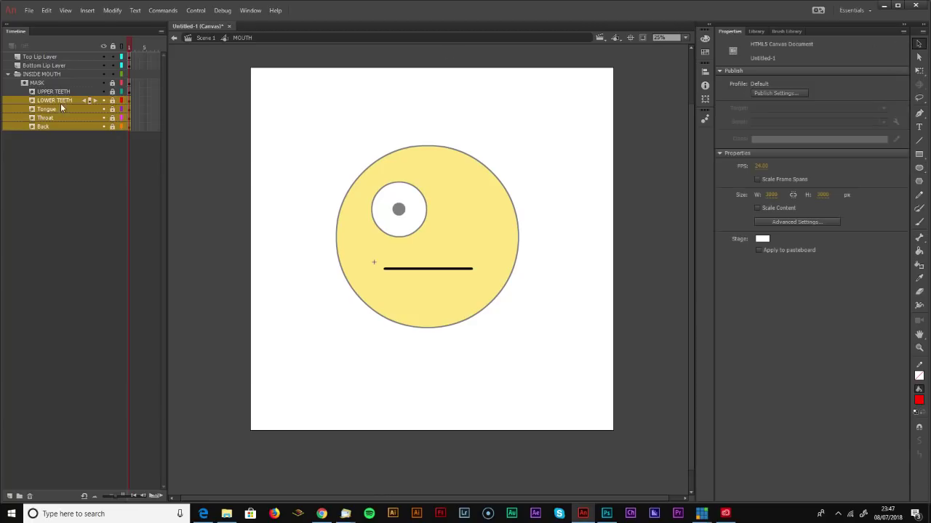
click(288, 138)
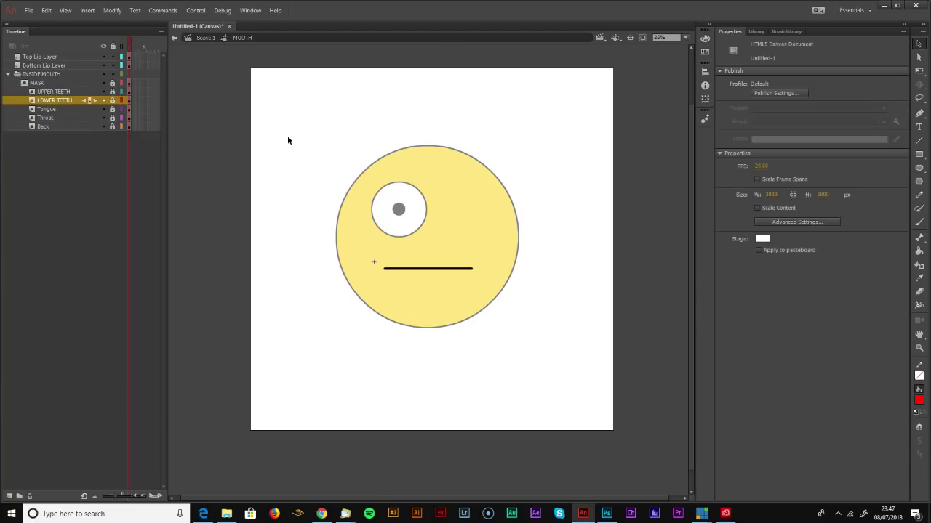
Try classic tweens on the first frames of the lip layers and the UPPER TEETH layer
click(129, 65)
right_click(131, 66)
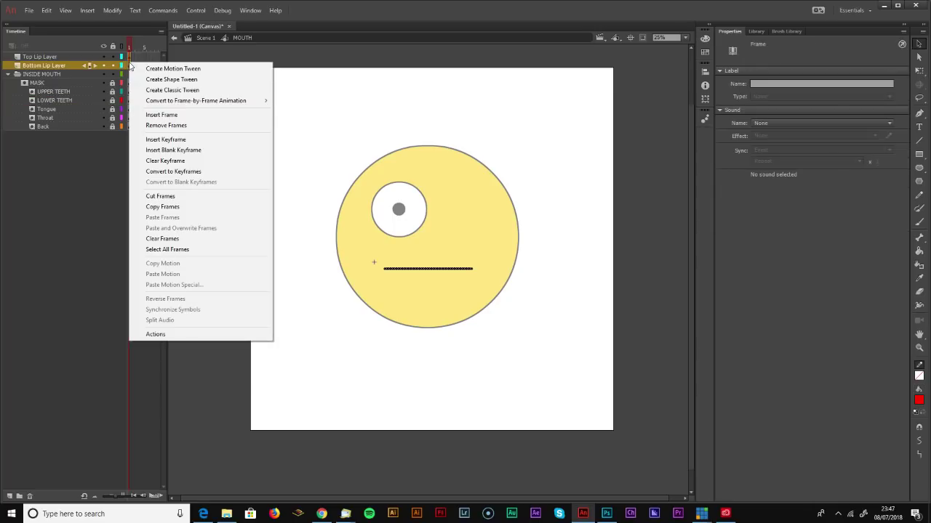
click(172, 91)
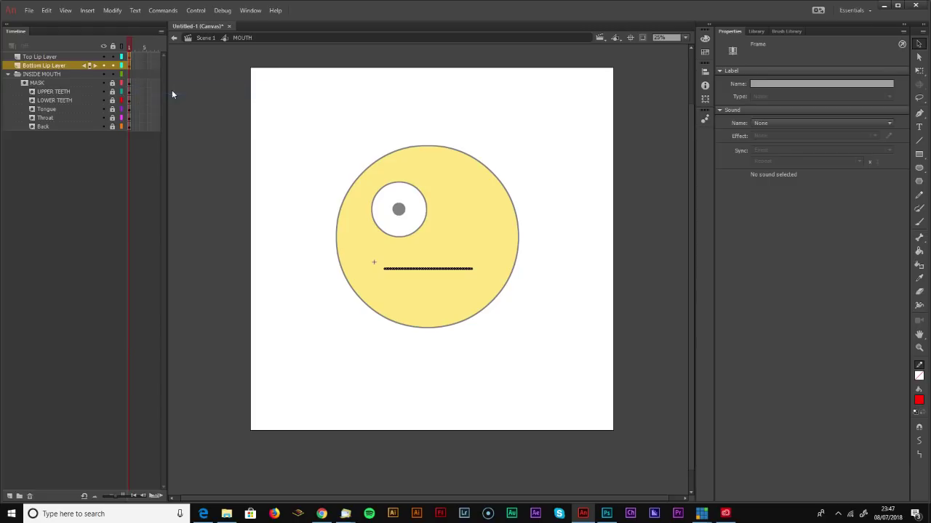
click(129, 92)
right_click(128, 93)
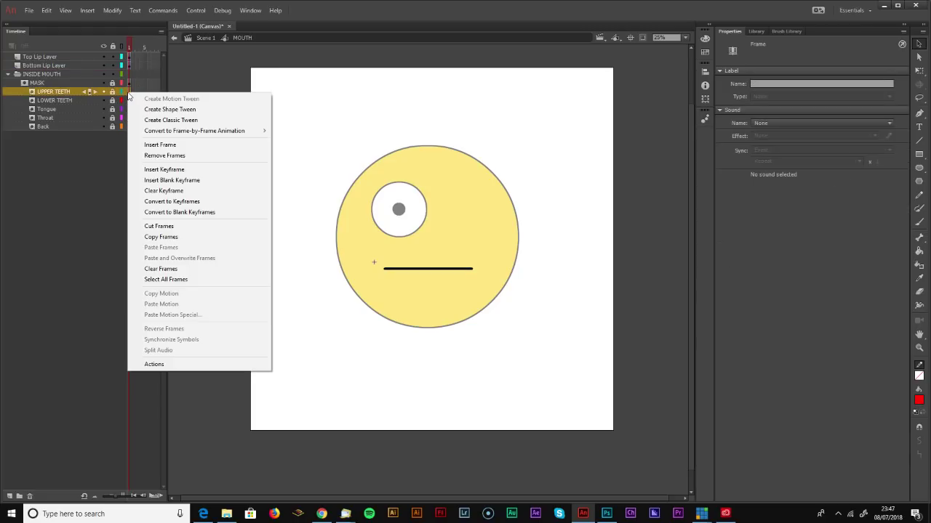
click(161, 121)
Remove the classic tween from the first frames of the Top Lip and Bottom Lip layers
click(132, 65)
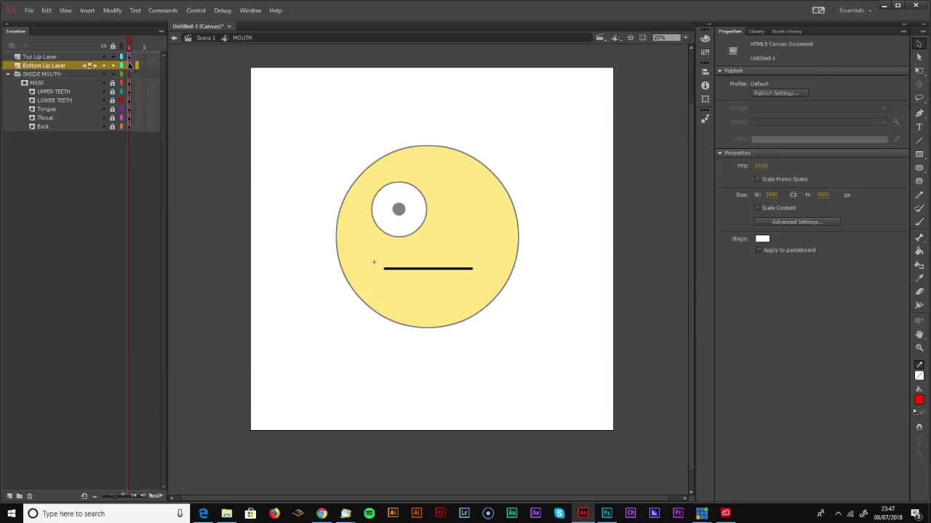
click(129, 56)
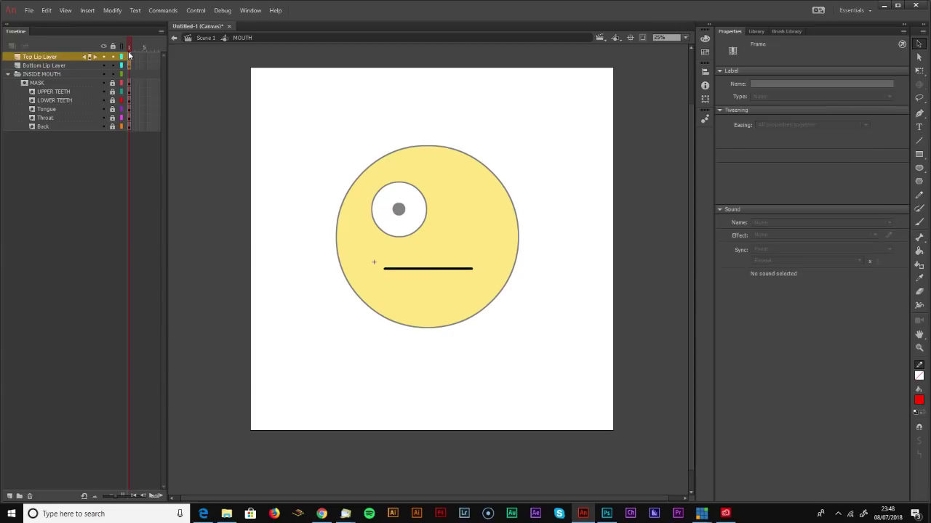
click(130, 65)
right_click(130, 59)
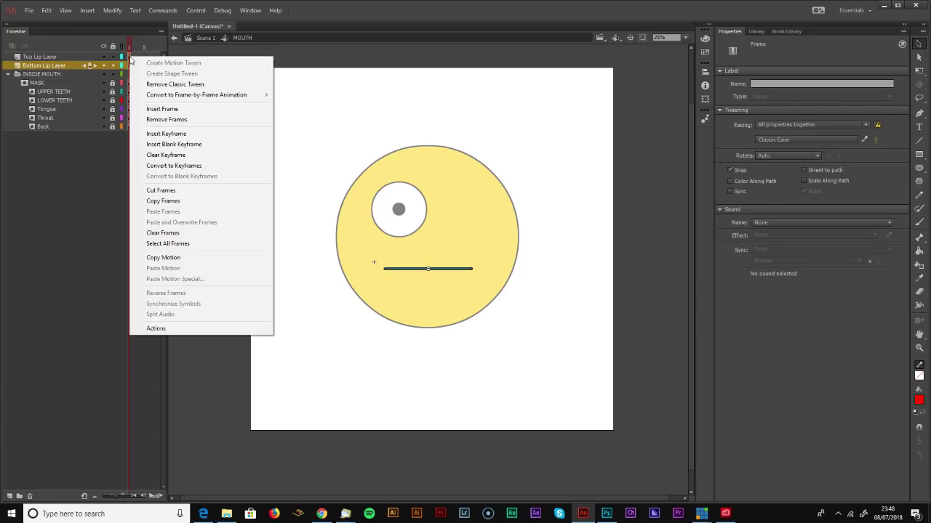
click(177, 84)
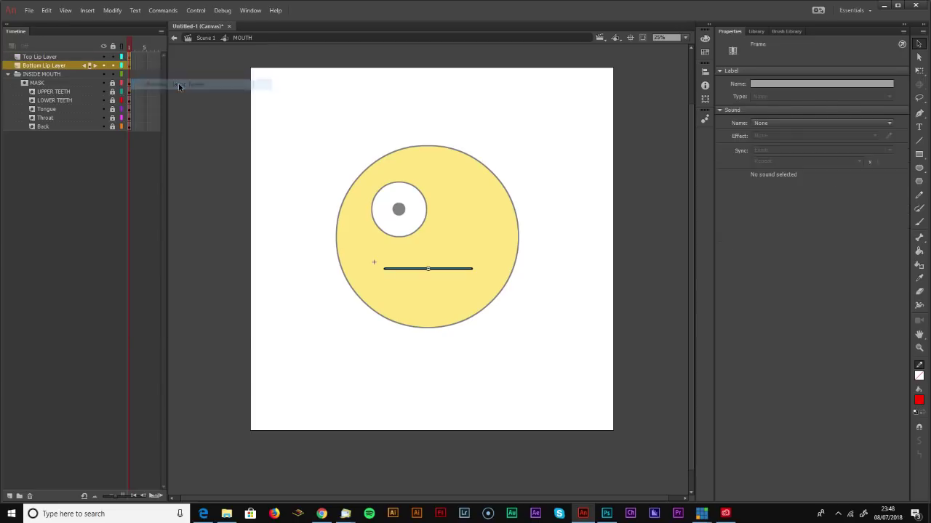
right_click(130, 59)
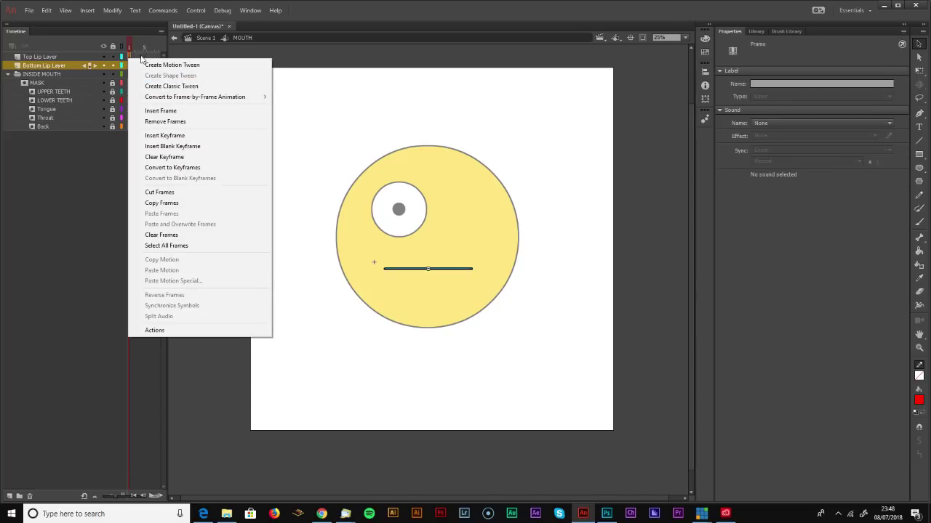
click(128, 56)
click(129, 58)
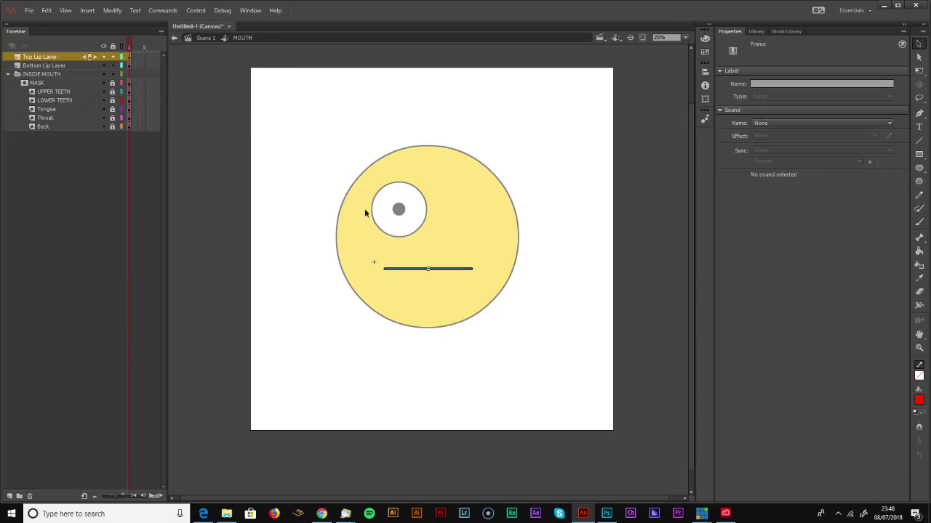
Break apart the lip line symbols on both lip layers so they are plain shapes again
right_click(399, 275)
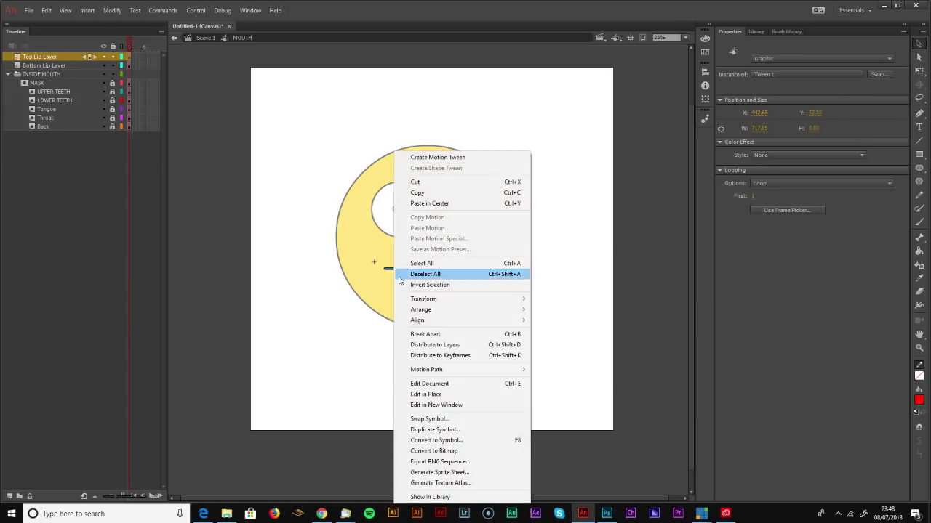
click(429, 335)
click(74, 63)
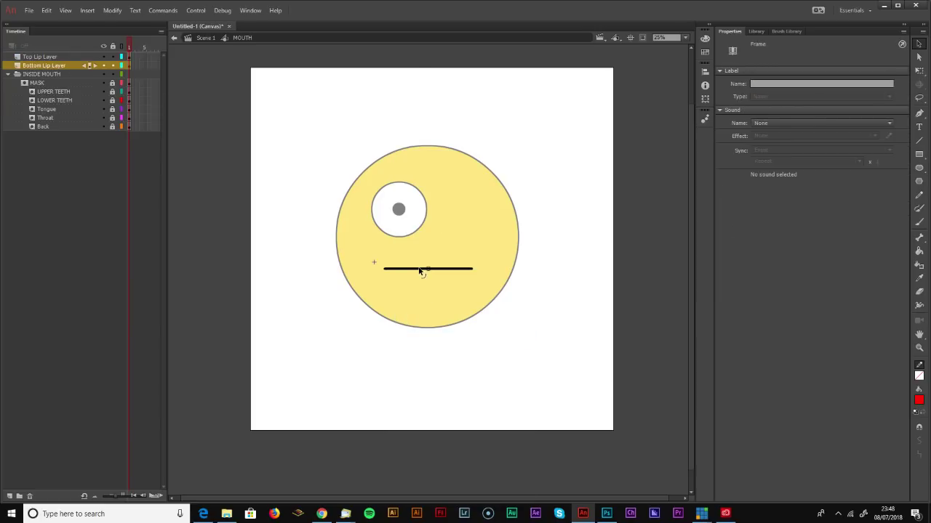
right_click(420, 269)
click(335, 278)
drag(340, 254, 525, 321)
right_click(441, 270)
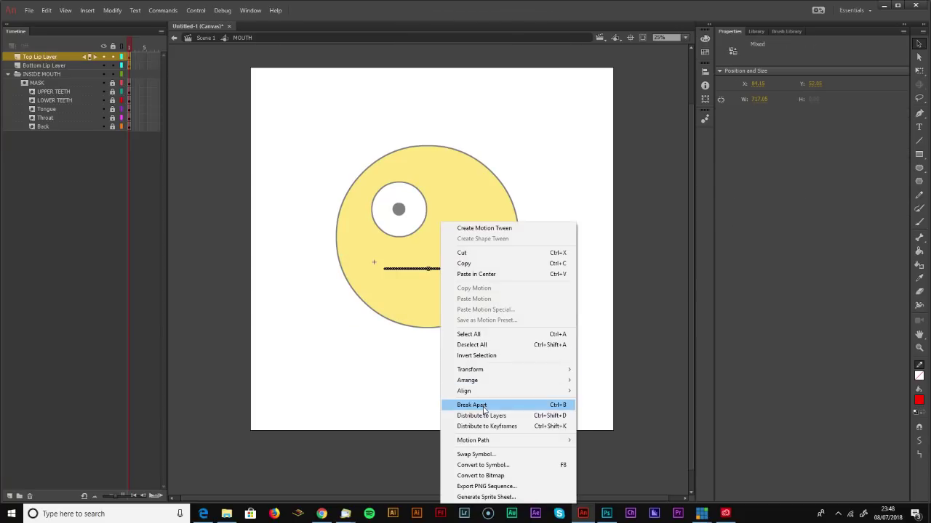
click(336, 262)
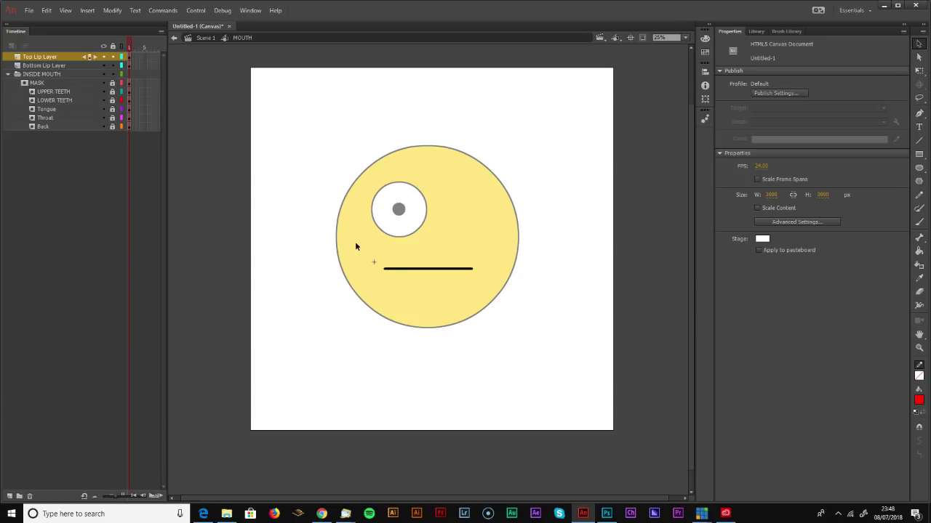
drag(355, 242, 599, 351)
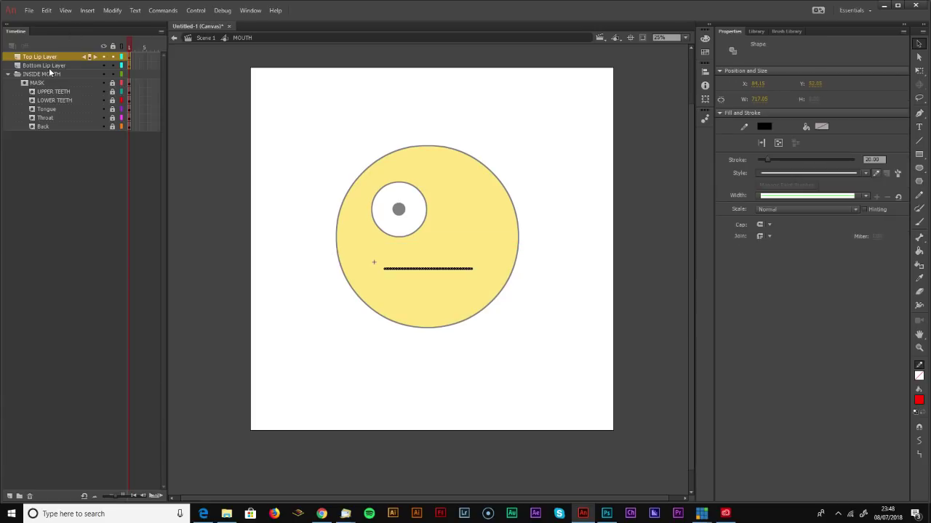
Create a shape tween on the first frames of the Top Lip and Bottom Lip layers
shift+click(49, 65)
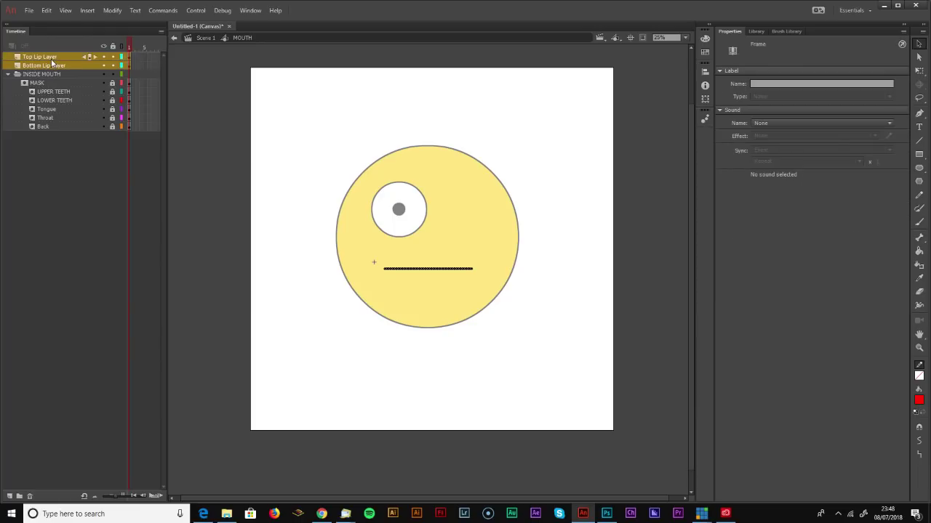
right_click(129, 58)
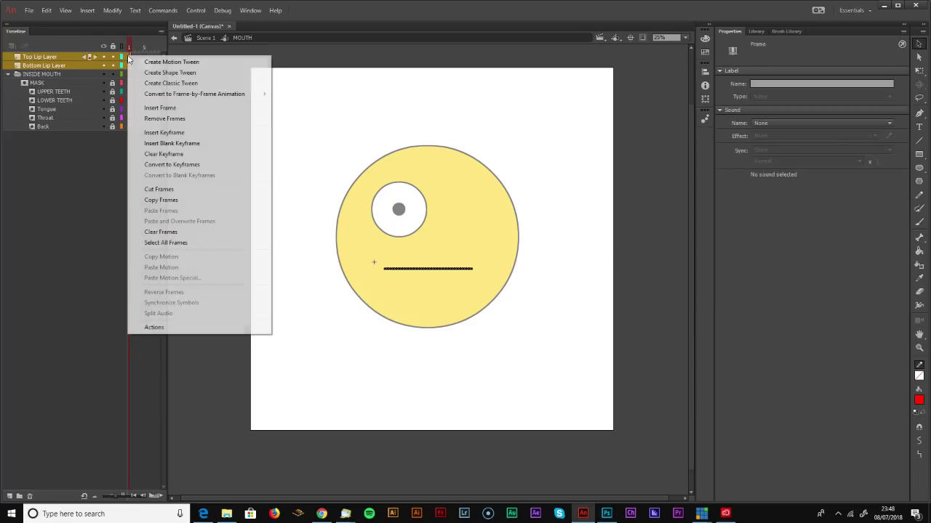
click(147, 73)
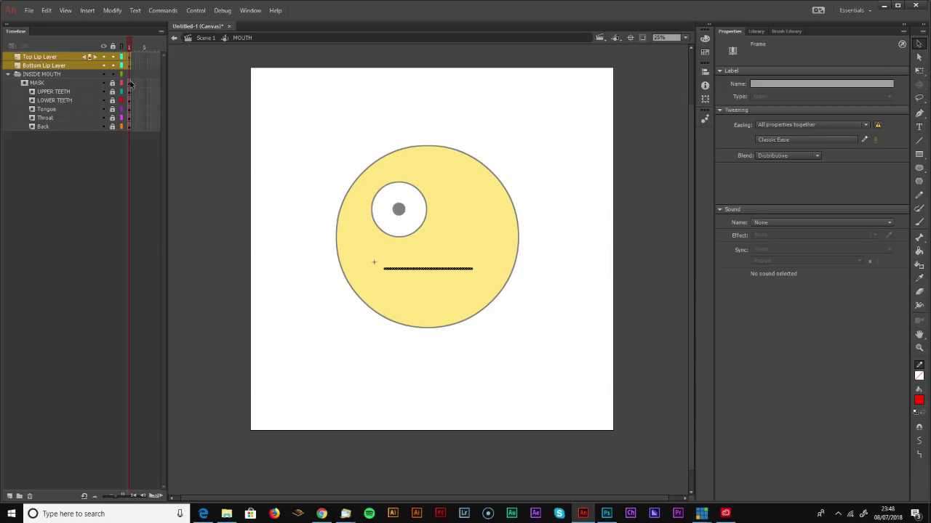
Create classic tweens on the first frames of the layers from UPPER TEETH down to Back
click(140, 109)
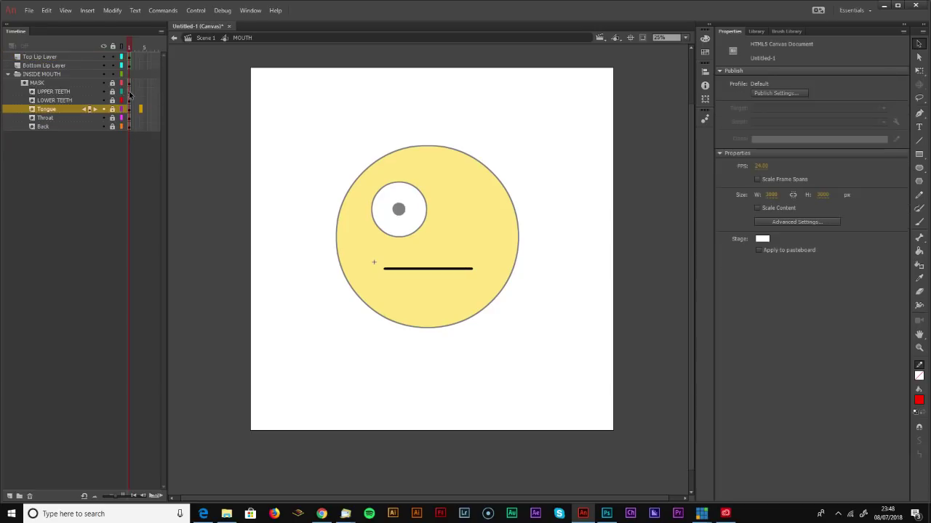
click(129, 127)
right_click(130, 128)
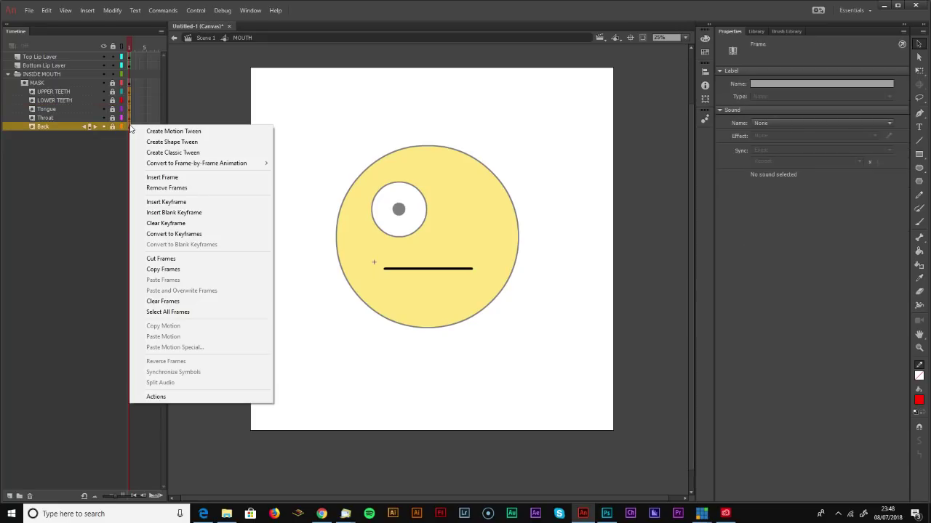
click(172, 154)
click(152, 108)
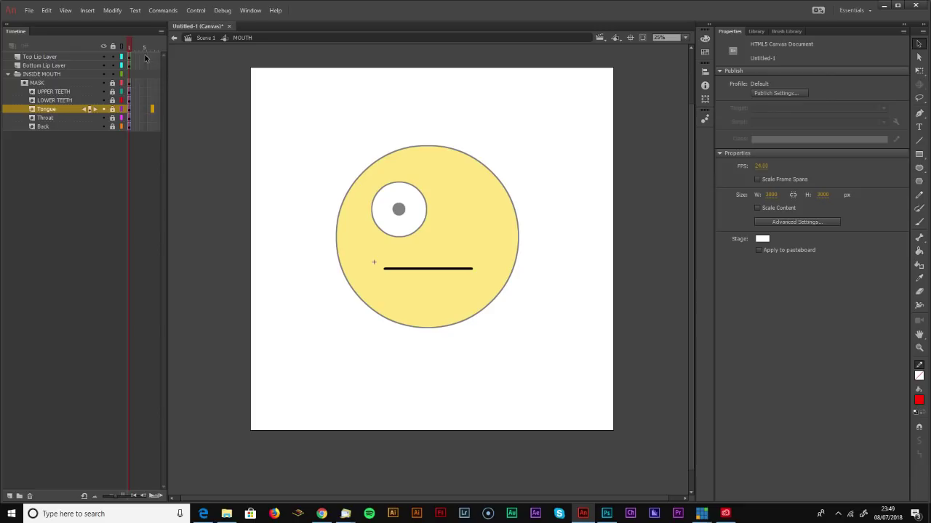
Insert keyframes at frame 5 on all the mouth layers, from Top Lip Layer down to Back
click(144, 127)
right_click(145, 126)
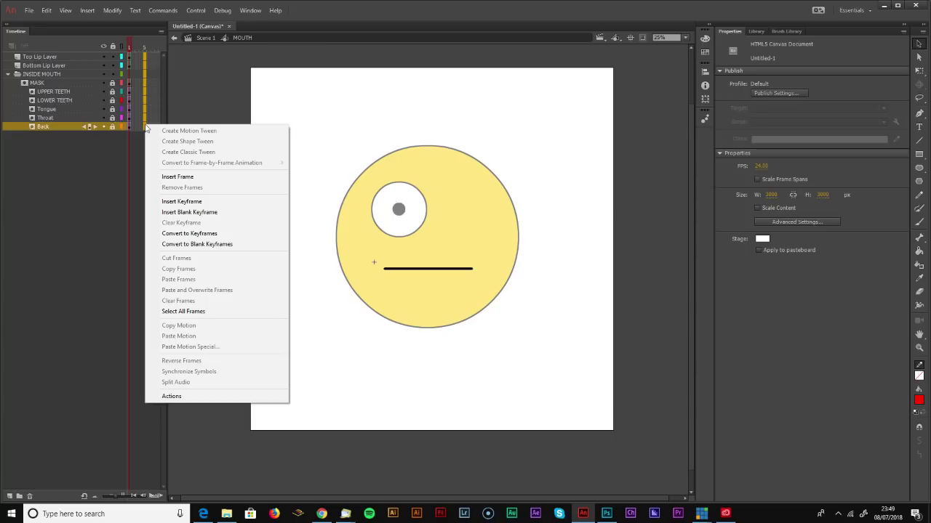
click(196, 207)
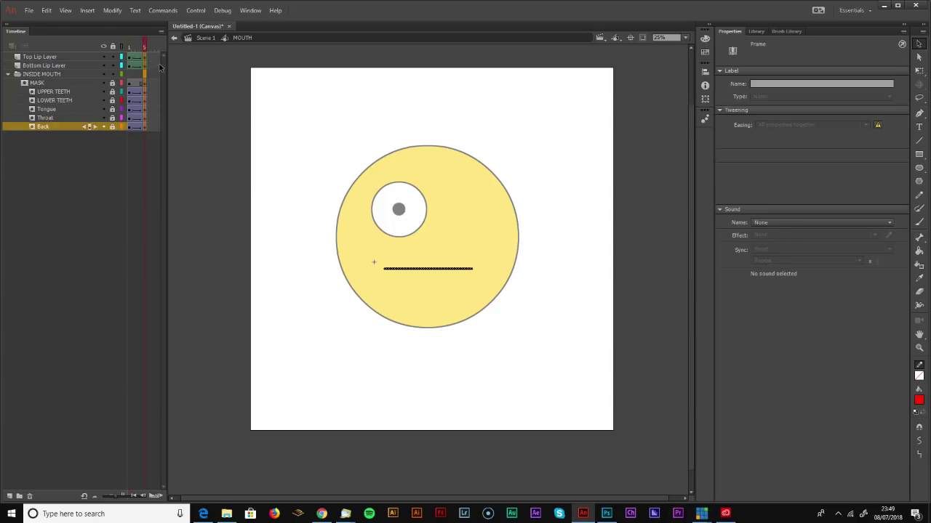
Hide the Top Lip Layer and bend the middle of the bottom lip line at frame 5 into a deep downward curve
click(145, 65)
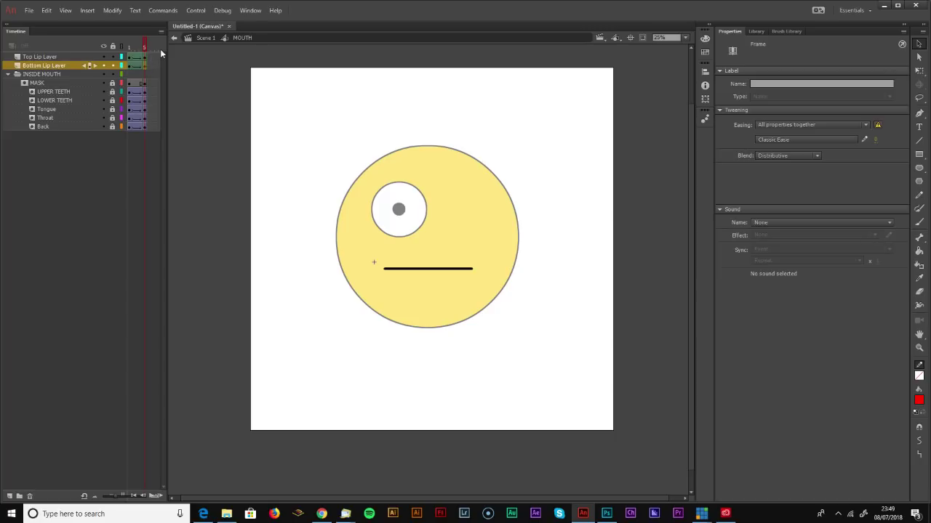
click(145, 45)
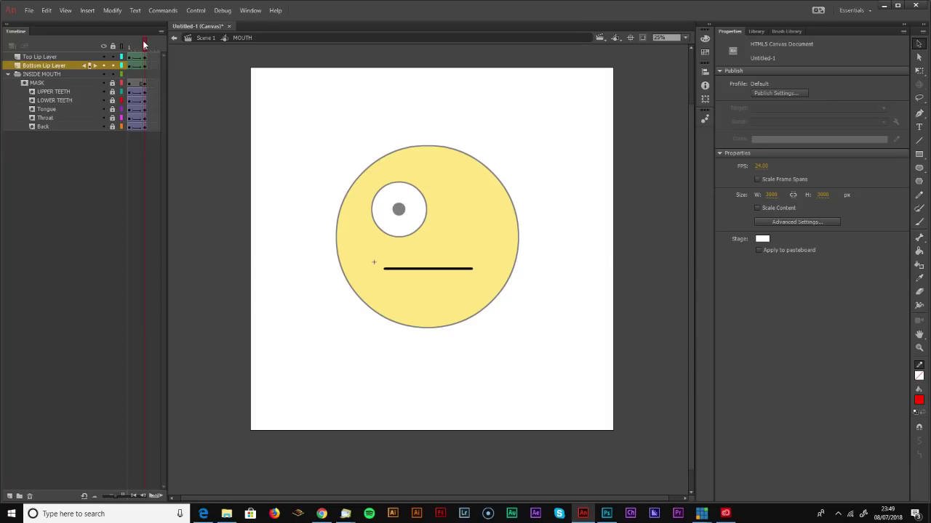
click(103, 57)
drag(429, 271, 429, 303)
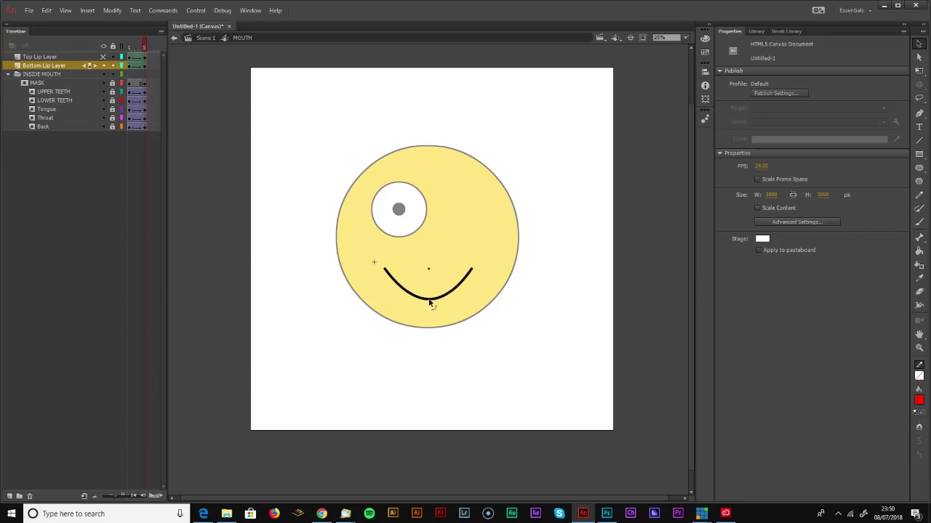
Show the Top Lip Layer again, bend the top lip slightly upward at frame 5, and play the lip tween from frame 1
click(102, 57)
drag(429, 269, 428, 265)
drag(144, 42, 116, 53)
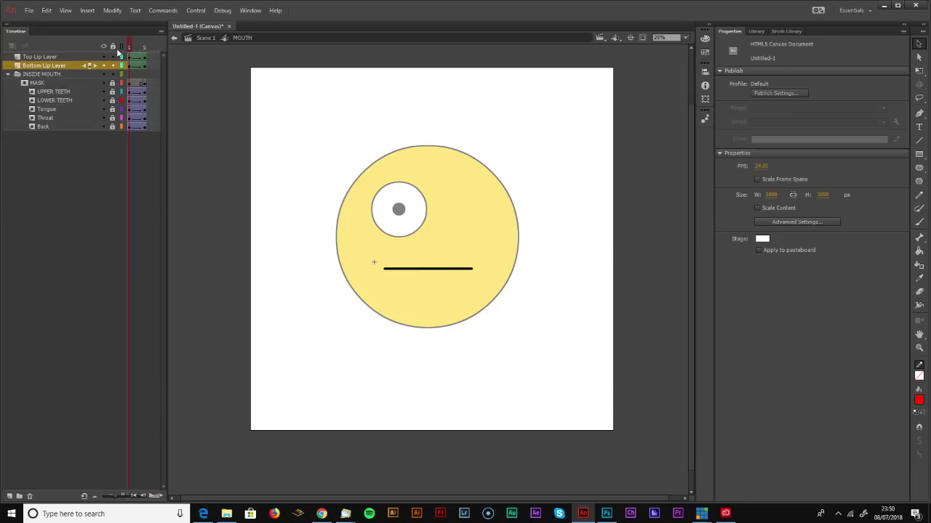
key(Return)
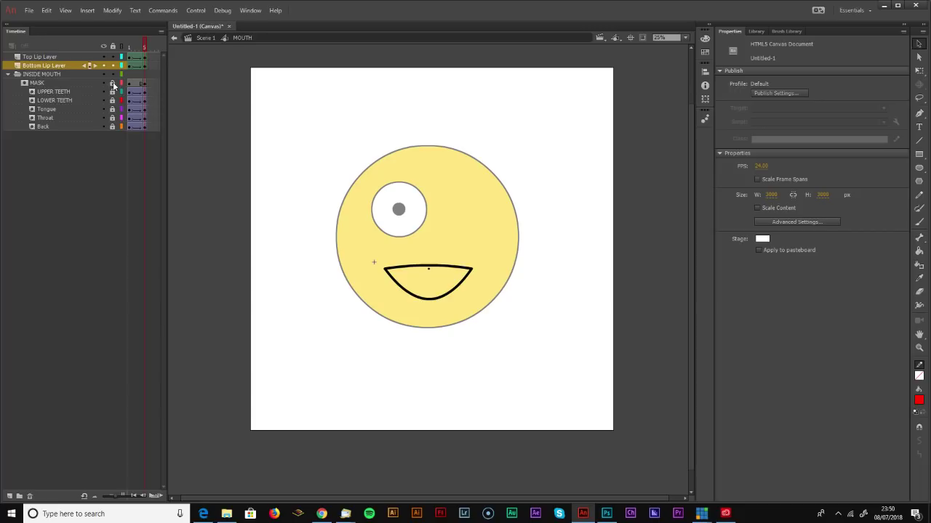
Unlock the MASK layer and its masked layers, and move the lower teeth down at frame 5 so they overlap the bottom lip's curve
click(113, 84)
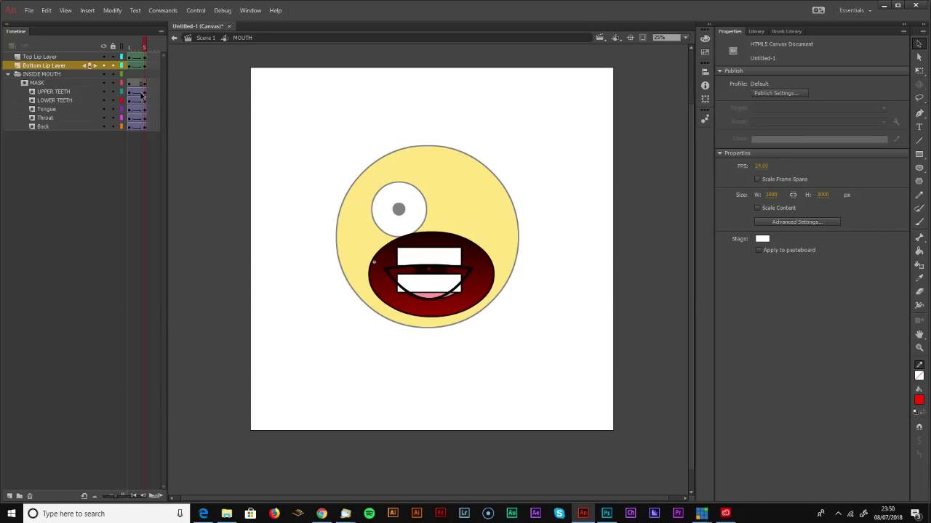
click(142, 92)
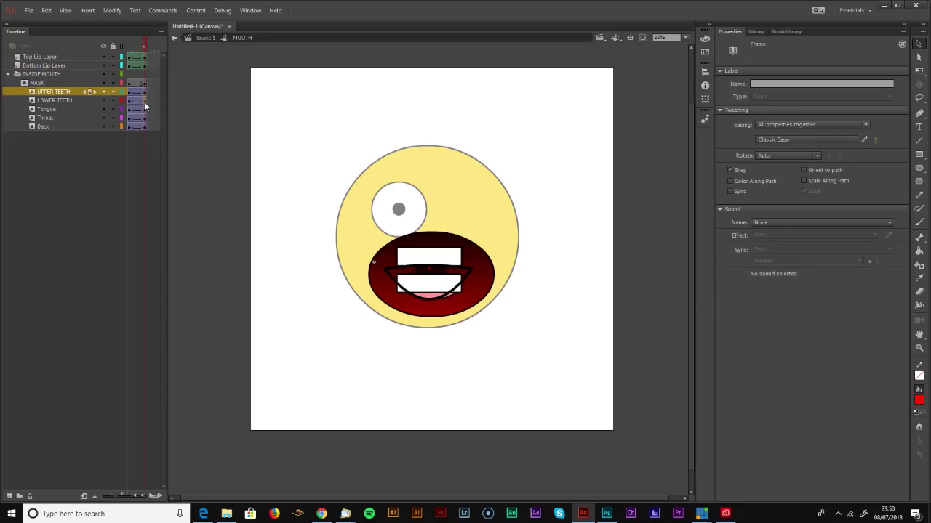
click(144, 101)
key(Down)
key(Down)
key(Down)
key(Down)
key(Down)
key(Down)
key(Down)
key(Down)
key(Down)
key(Down)
key(Down)
key(Down)
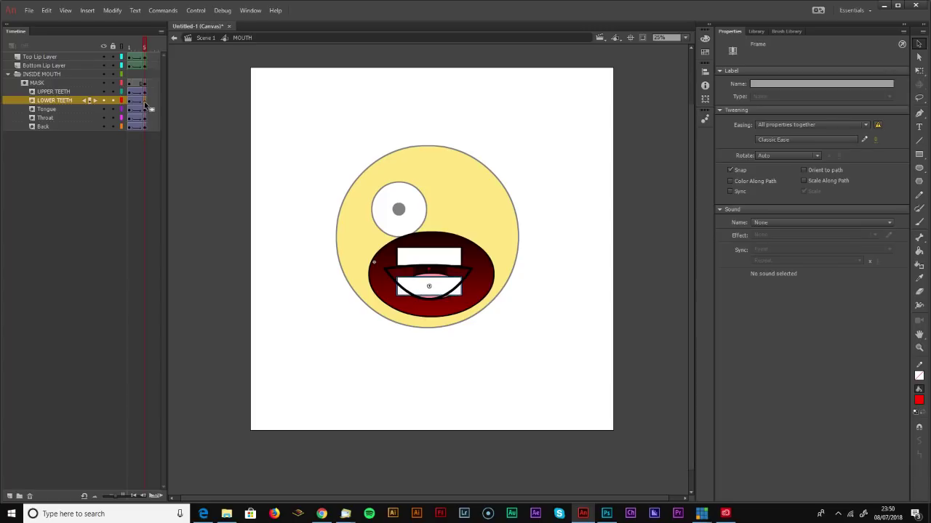
key(Down)
key(Down)
key(Down)
key(Down)
key(Down)
key(Down)
key(Down)
key(Down)
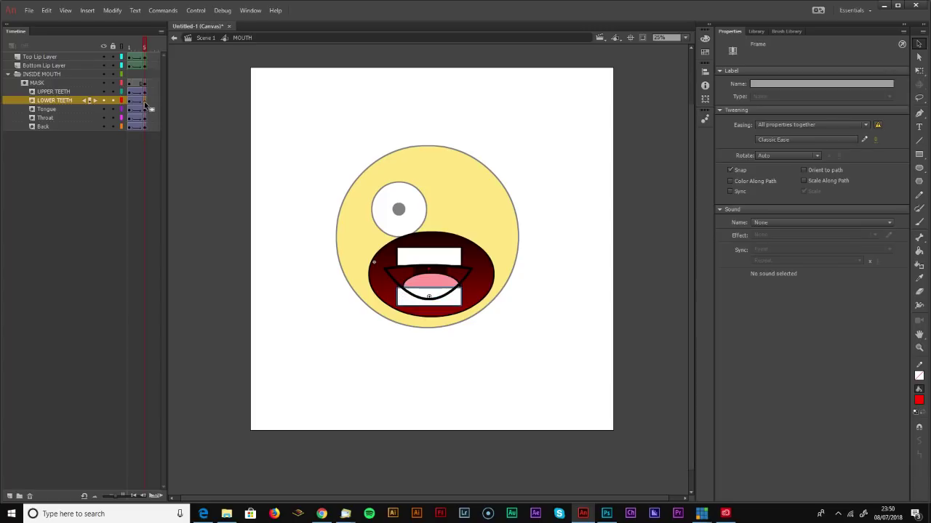
Move the upper teeth slightly down at frame 5 so they meet the top lip line
click(143, 56)
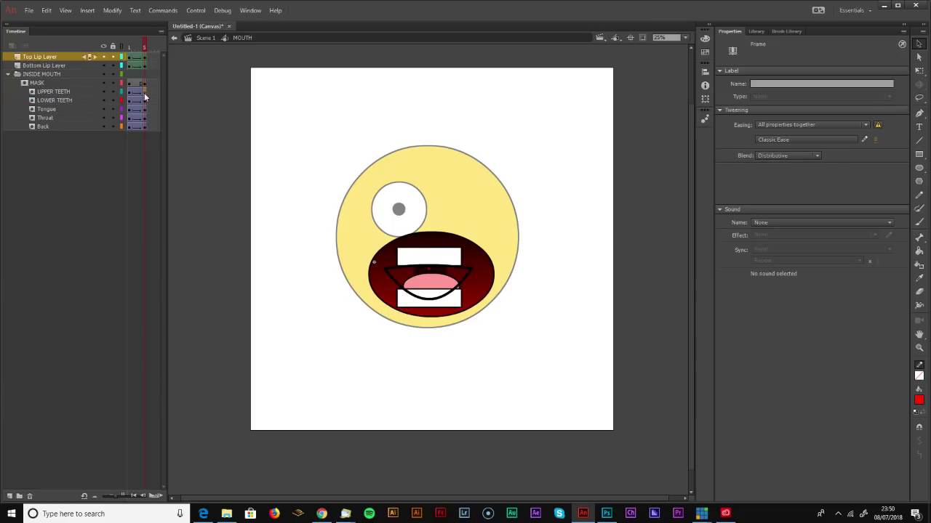
click(143, 92)
key(Down)
key(Down)
key(Down)
key(Down)
key(Down)
key(Down)
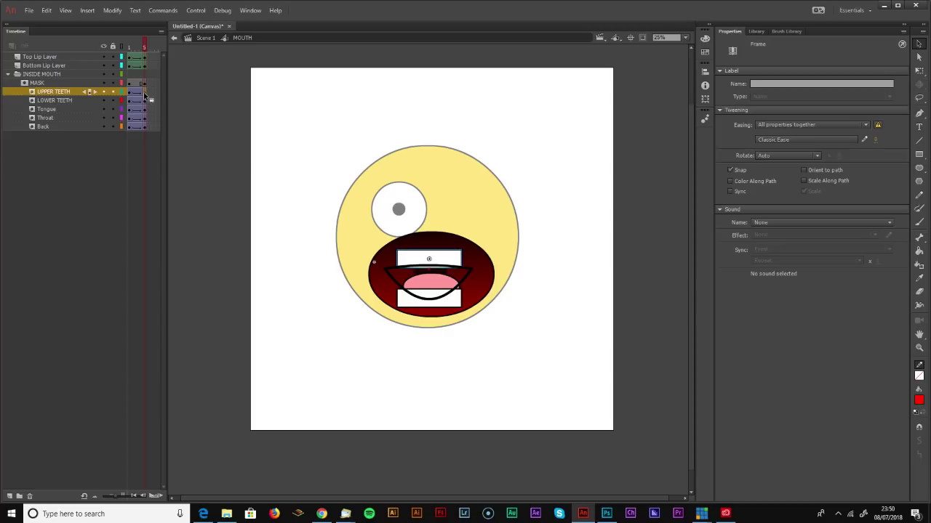
Copy the UPPER TEETH layer's frame 5 onto its frame 1 and play the mouth animation
right_click(143, 92)
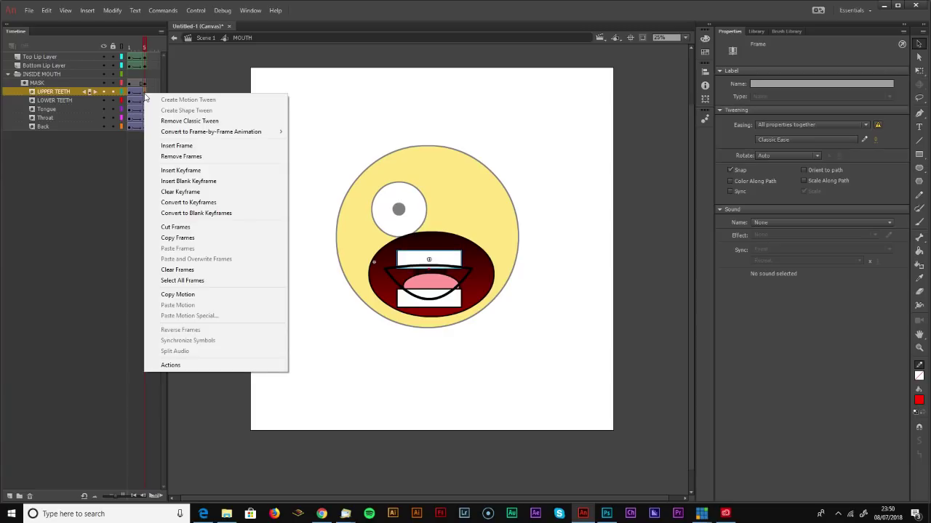
click(168, 239)
click(130, 92)
right_click(131, 92)
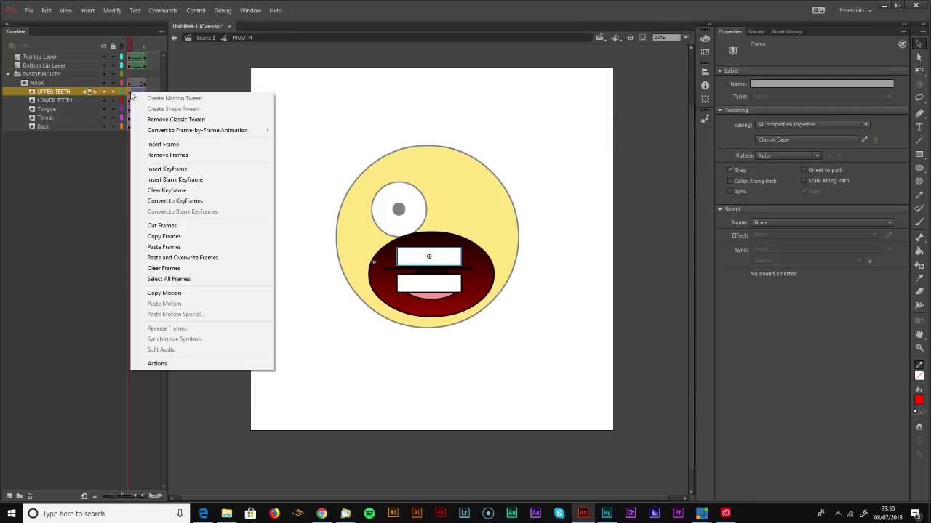
click(176, 249)
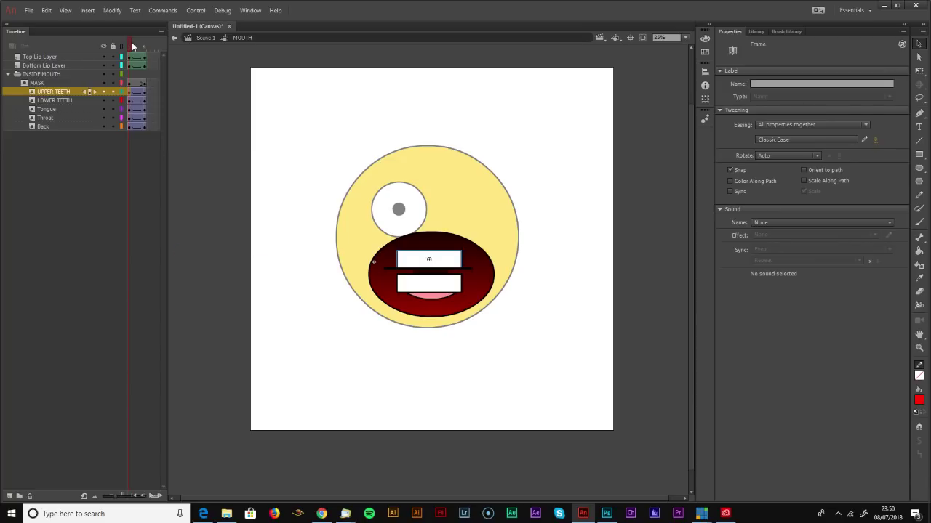
key(Return)
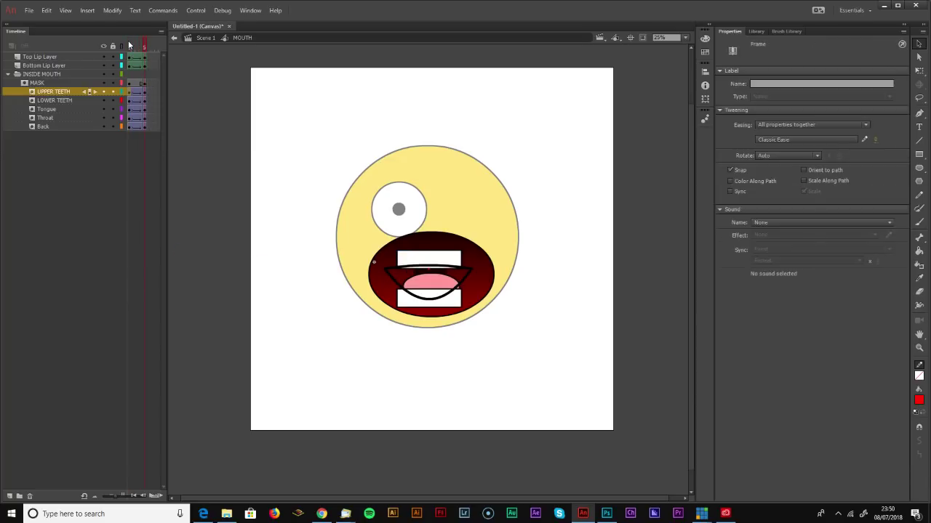
Move the tongue slightly down at frame 5 so it sits lower behind the lower teeth
click(144, 111)
key(Down)
key(Down)
key(Down)
key(Down)
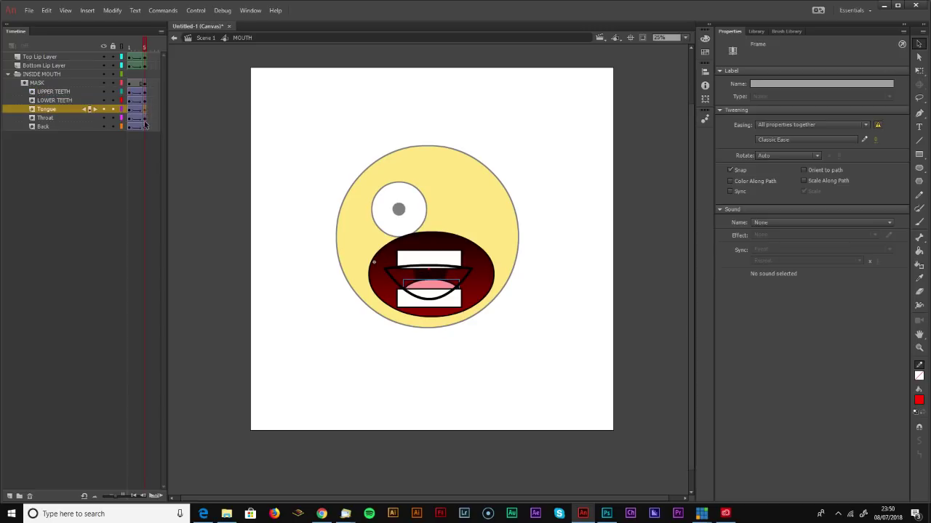
Copy the Throat layer's frame 5 onto its frame 1 and play the animation from frame 1
click(145, 117)
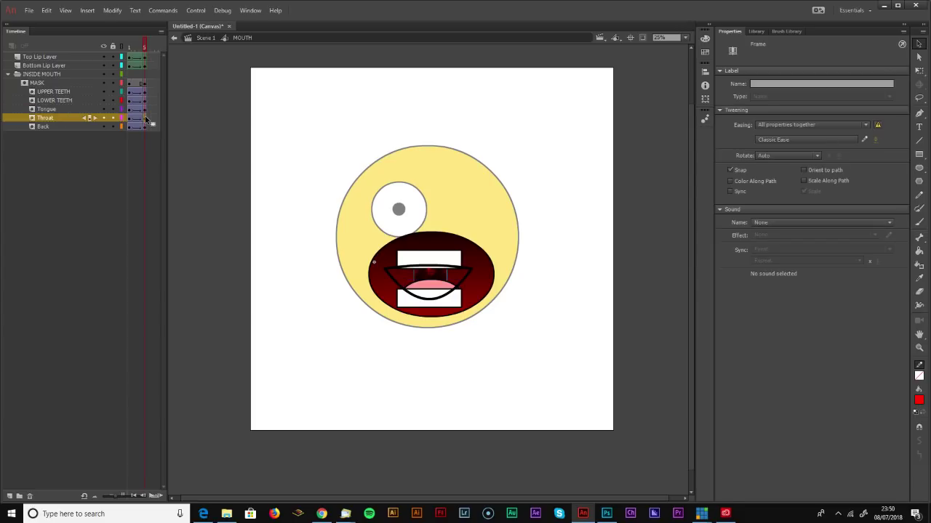
right_click(145, 116)
click(171, 260)
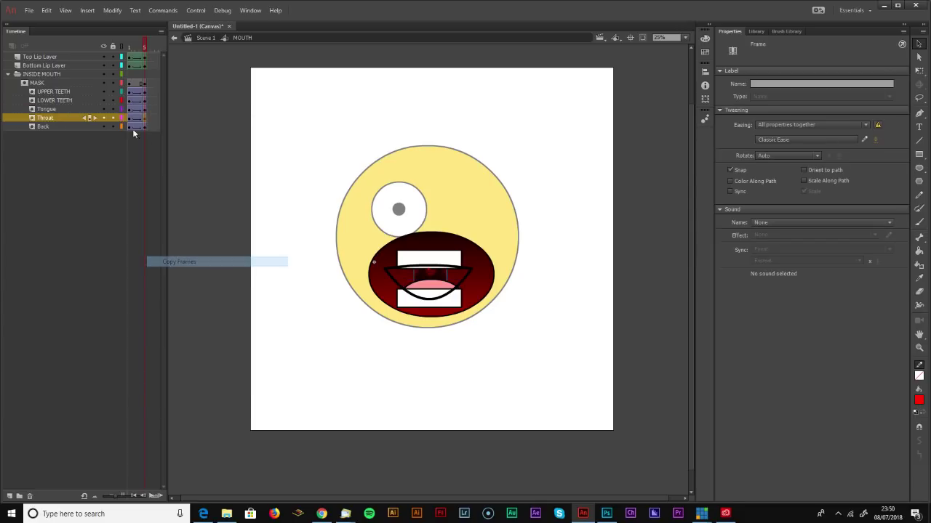
right_click(131, 122)
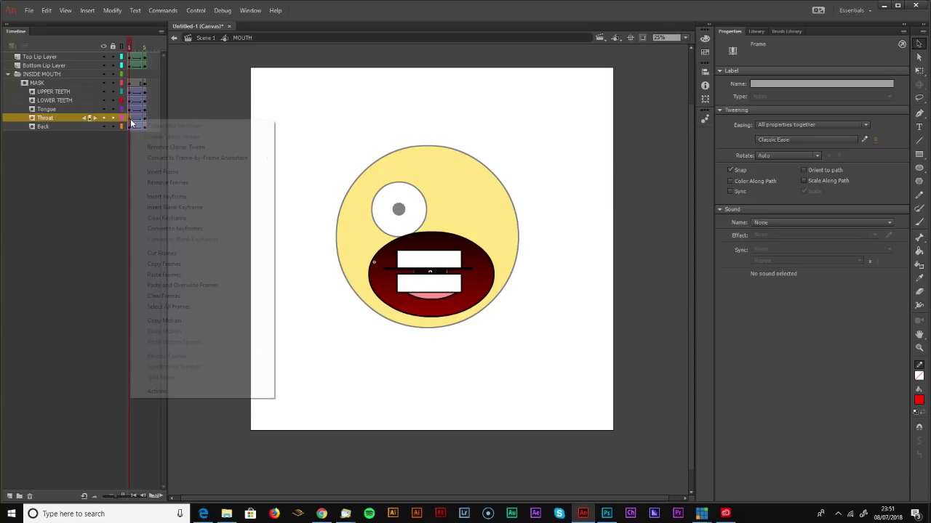
click(169, 276)
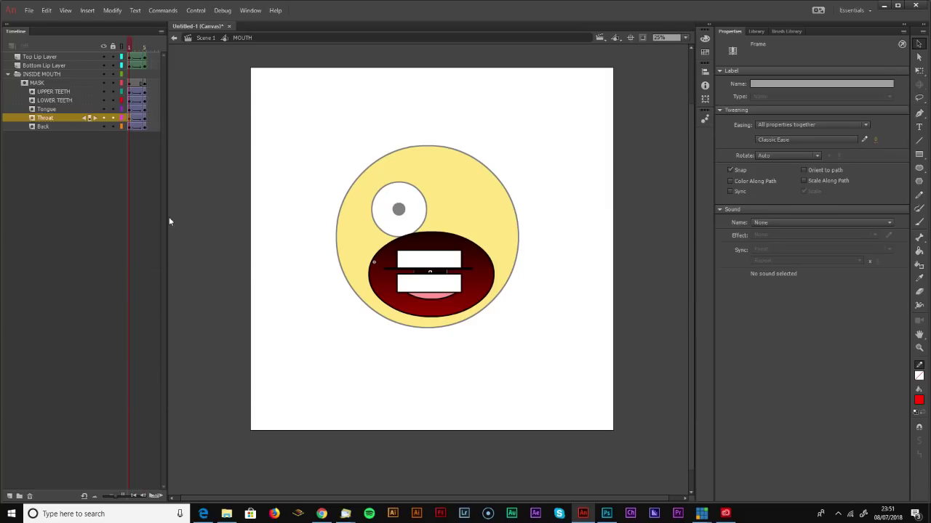
click(132, 46)
key(Return)
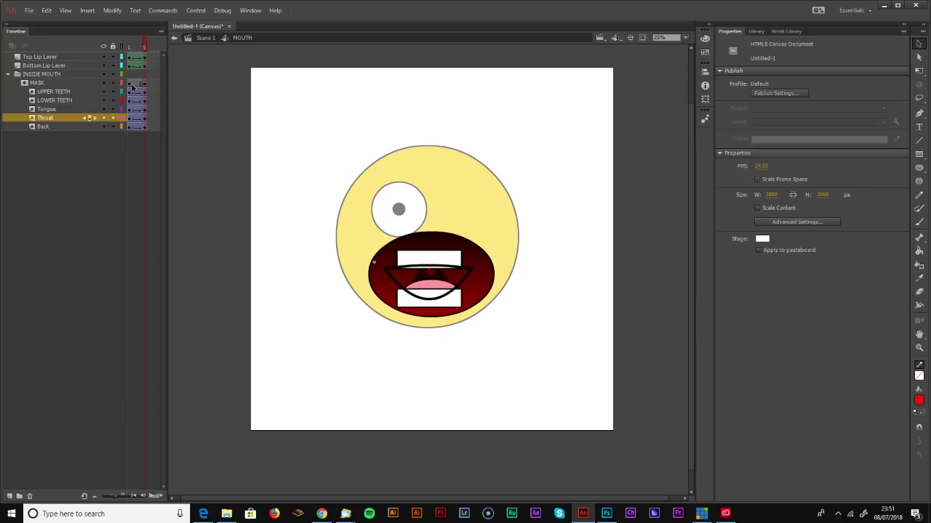
Convert frames 1 to 5 of the MASK layer to frame-by-frame animation with a keyframe on each frame
drag(134, 85, 144, 85)
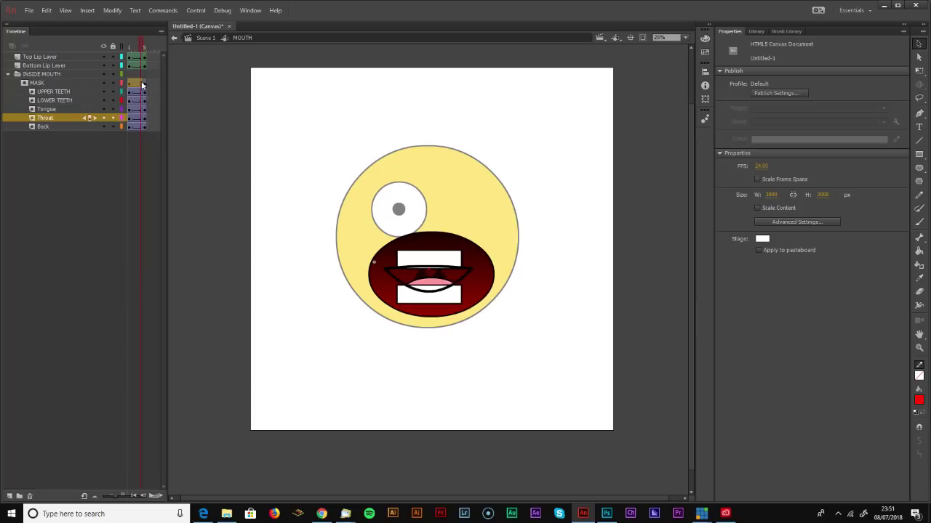
click(144, 83)
right_click(135, 85)
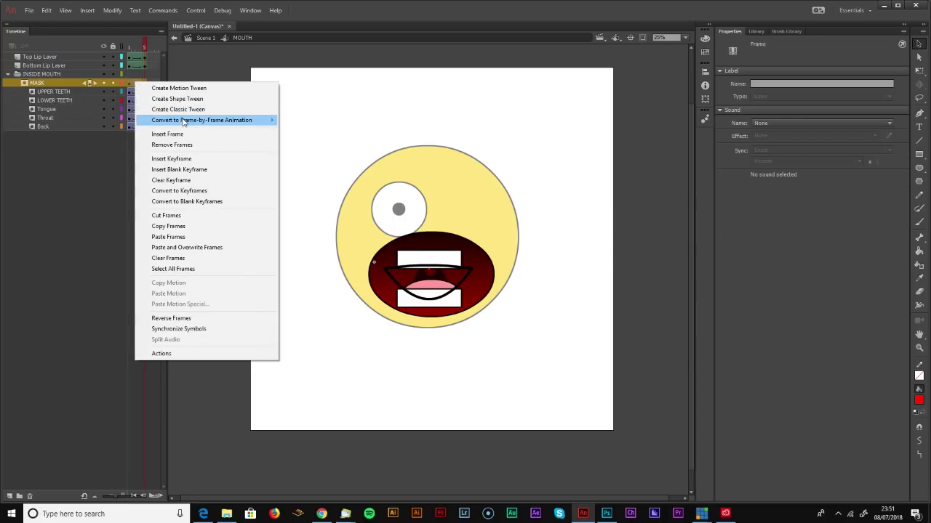
mouse_move(262, 121)
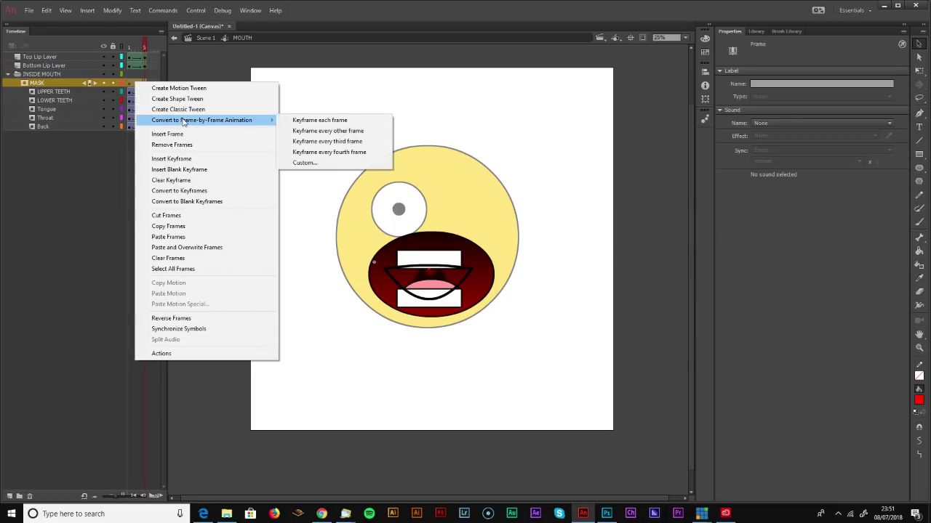
click(312, 120)
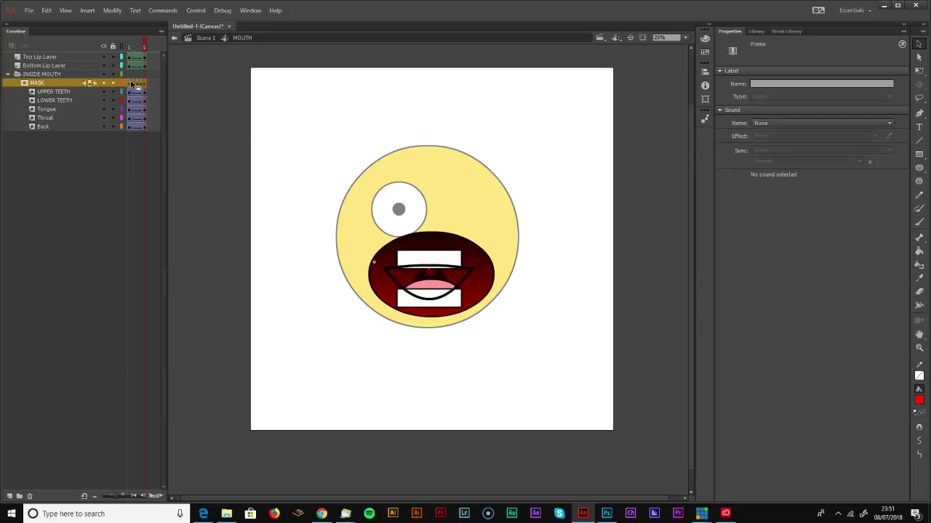
Paint the gap between the lips solid red on the MASK layer at frame 2, using the Brush at size 20
click(130, 85)
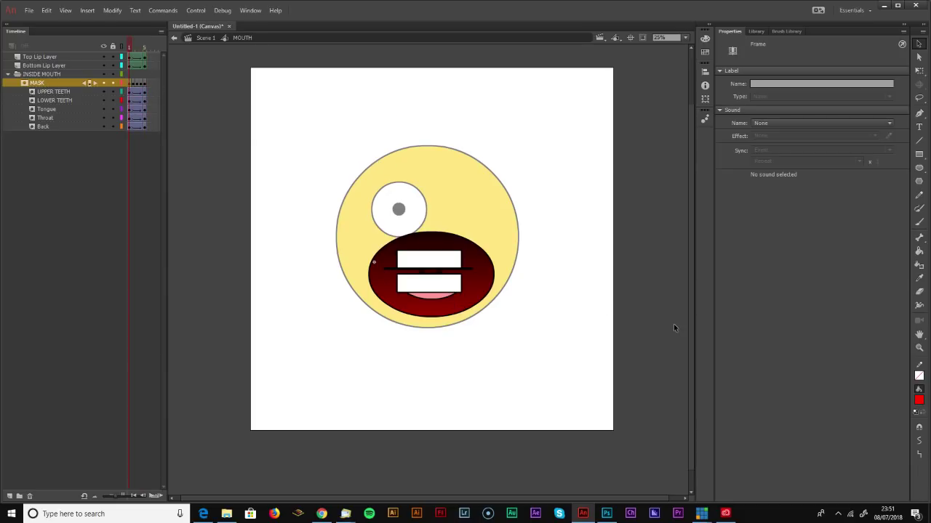
click(919, 348)
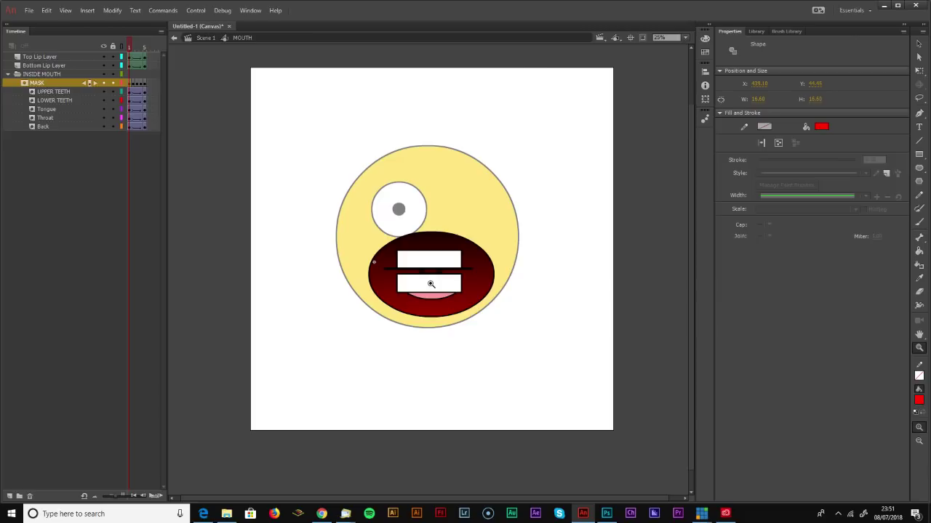
click(430, 285)
click(427, 255)
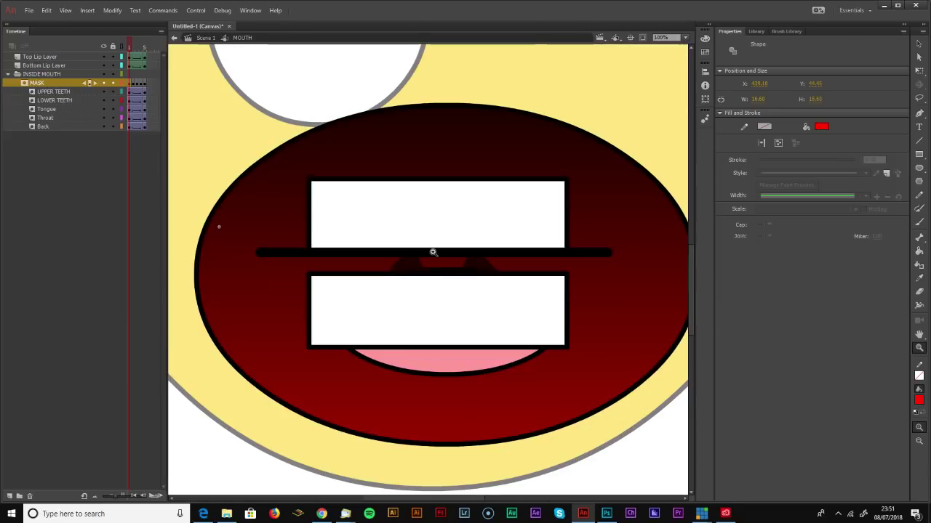
click(133, 47)
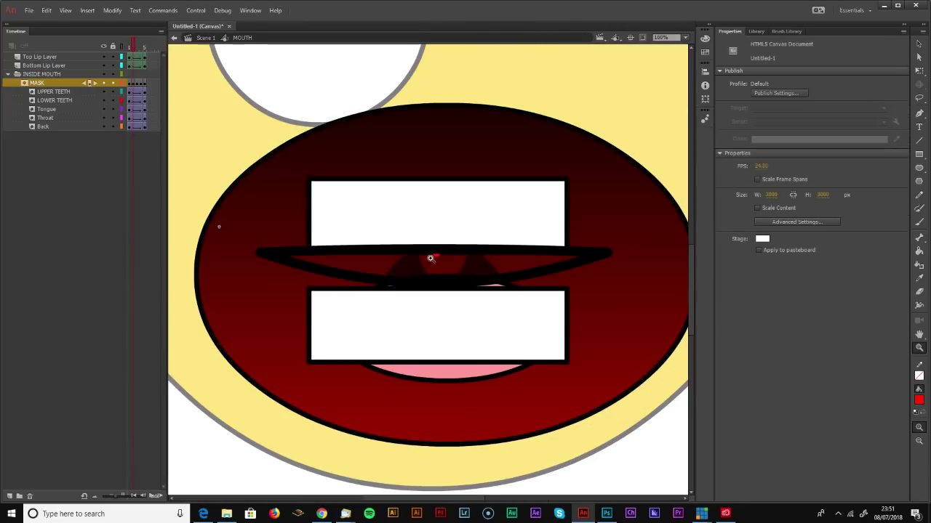
click(919, 222)
key(bracketright)
key(bracketright)
key(bracketright)
key(bracketright)
key(bracketright)
key(bracketright)
key(bracketright)
key(bracketright)
key(bracketright)
key(bracketright)
key(bracketright)
key(bracketright)
key(bracketright)
key(bracketright)
key(bracketright)
key(bracketright)
key(bracketright)
key(bracketright)
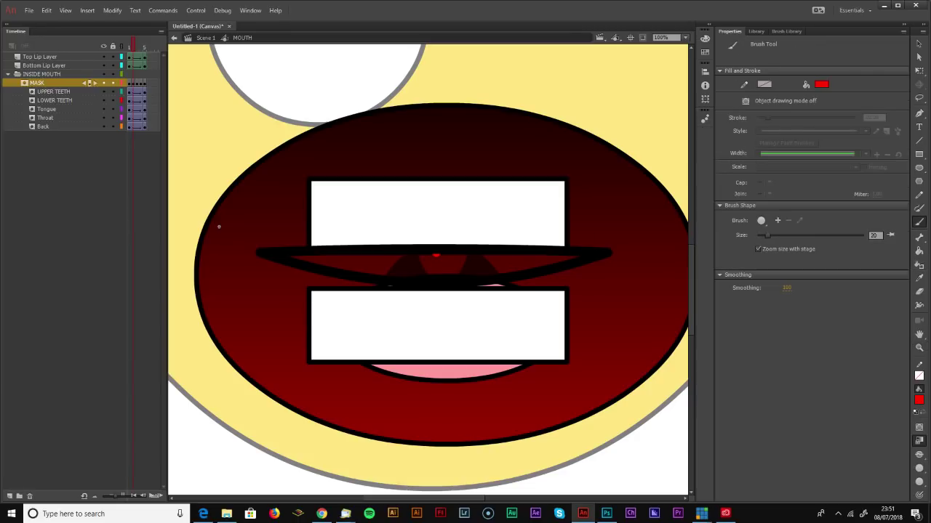
mouse_move(291, 256)
mouse_down()
mouse_move(577, 256)
mouse_move(428, 276)
mouse_move(297, 257)
mouse_move(428, 268)
mouse_move(409, 268)
mouse_move(486, 262)
mouse_move(446, 263)
mouse_move(468, 263)
mouse_up()
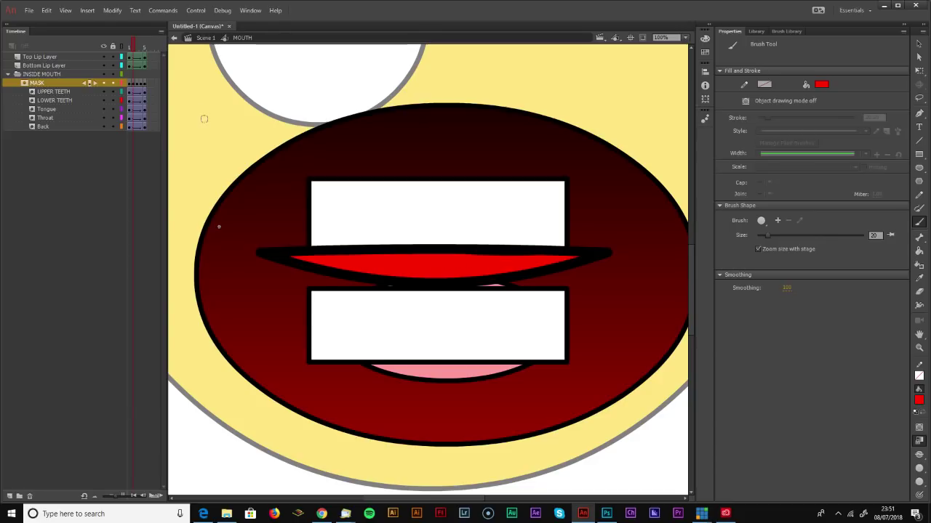
Outline the inside of the lips in red on the MASK layer at frame 3 and fill the outline with the Paint Bucket
click(137, 83)
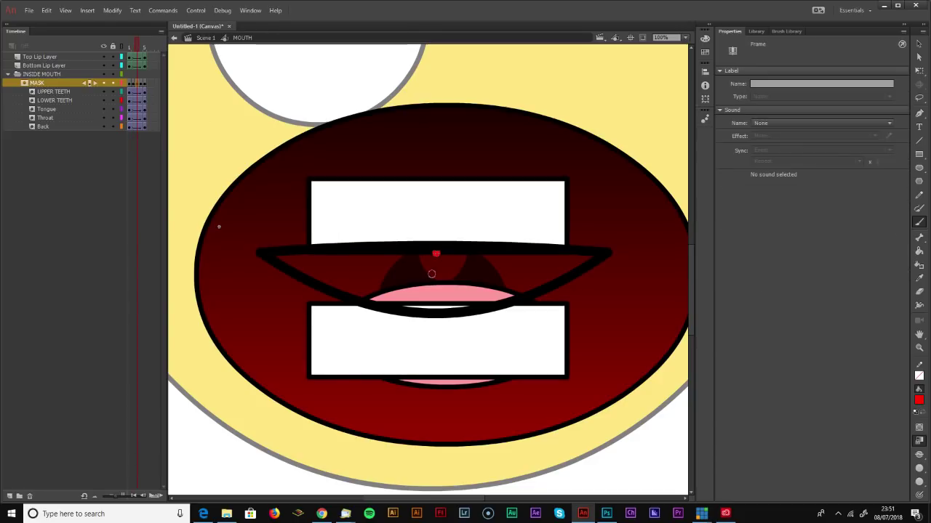
mouse_move(274, 255)
mouse_down()
mouse_move(584, 253)
mouse_move(491, 296)
mouse_move(409, 305)
mouse_move(279, 255)
mouse_up()
click(919, 251)
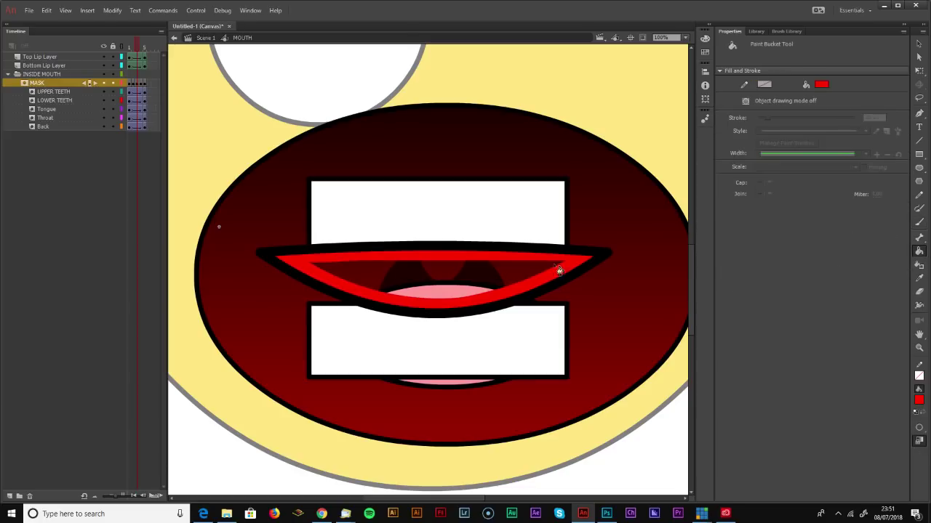
click(401, 277)
key(v)
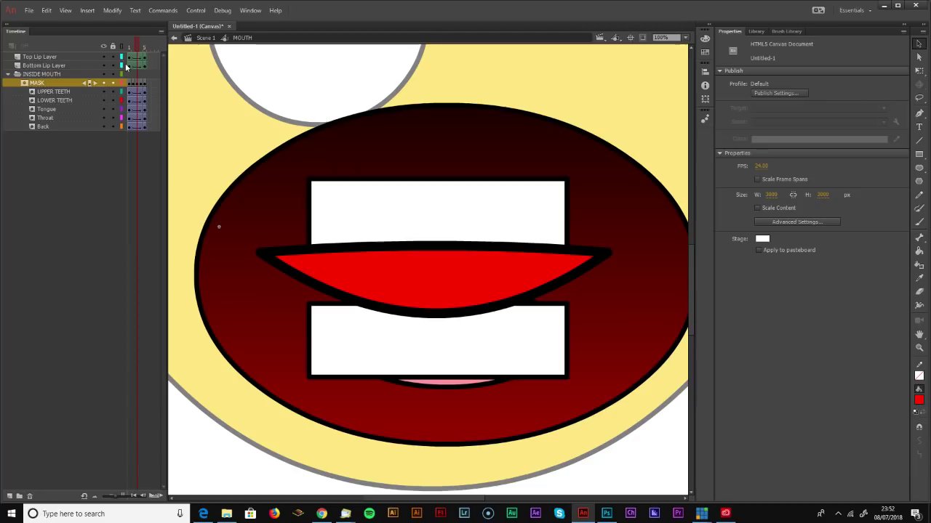
Remove the MASK layer's frames from frame 4 onward and insert a keyframe at frame 4 that repeats the frame 3 shape
drag(154, 84, 141, 83)
right_click(141, 83)
click(150, 145)
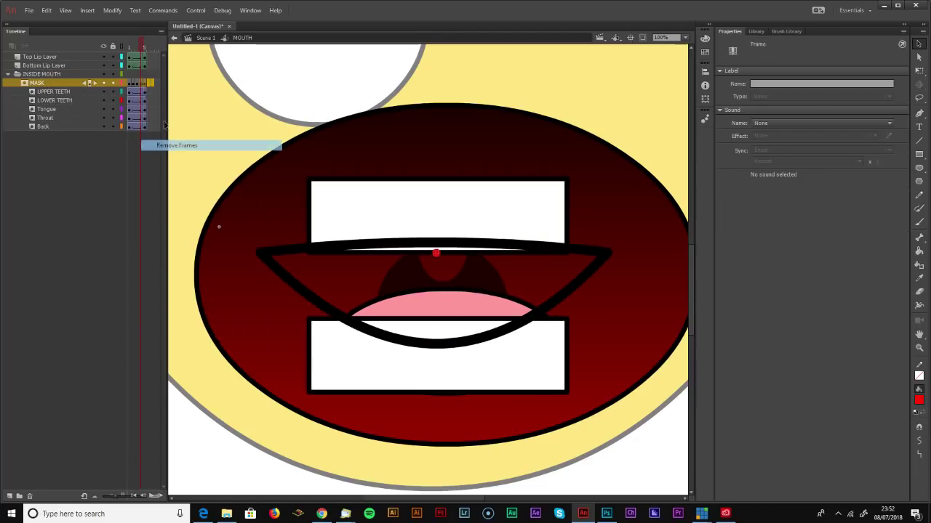
click(139, 83)
click(141, 83)
right_click(141, 83)
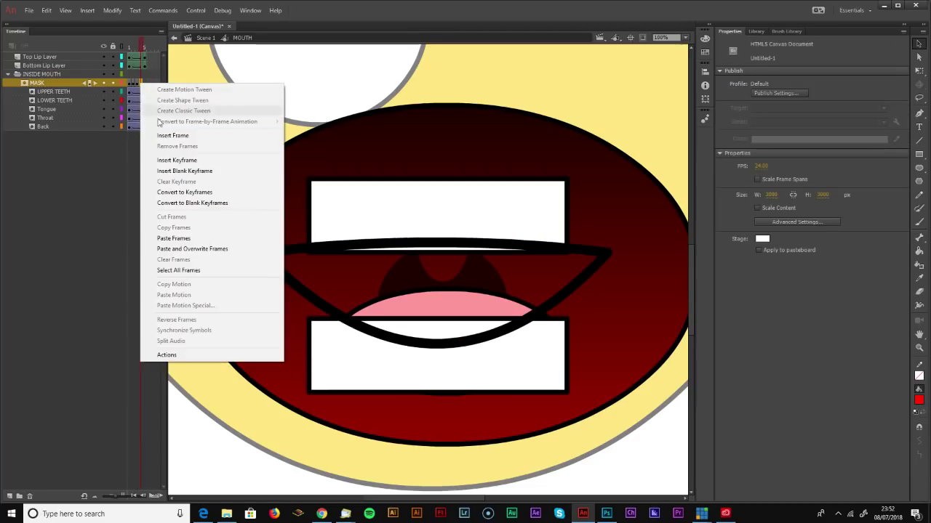
click(182, 161)
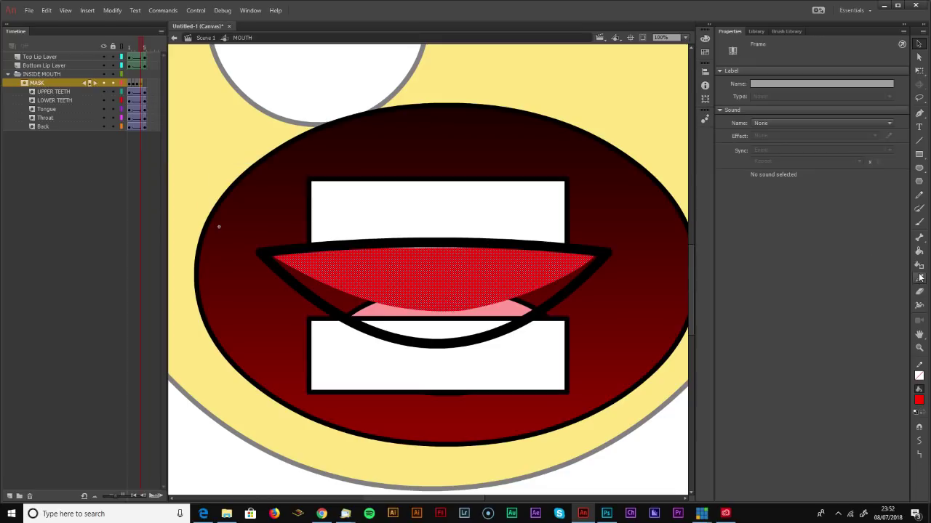
Extend the red mask at frame 4 with the Brush, up to size 29, until it fills the whole gap between the lips
click(918, 222)
mouse_move(363, 248)
mouse_down()
mouse_move(583, 251)
mouse_move(564, 278)
mouse_up()
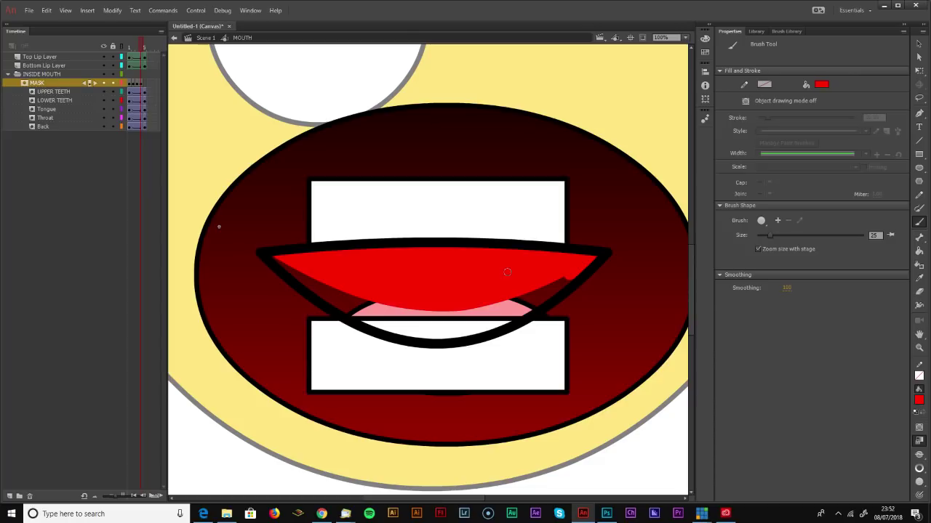
mouse_move(274, 255)
mouse_down()
mouse_move(322, 292)
mouse_move(401, 332)
mouse_move(474, 329)
mouse_move(571, 282)
mouse_up()
mouse_move(519, 295)
mouse_down()
mouse_move(469, 315)
mouse_move(388, 317)
mouse_move(319, 278)
mouse_move(404, 311)
mouse_move(445, 313)
mouse_move(402, 304)
mouse_move(461, 304)
mouse_move(495, 273)
mouse_up()
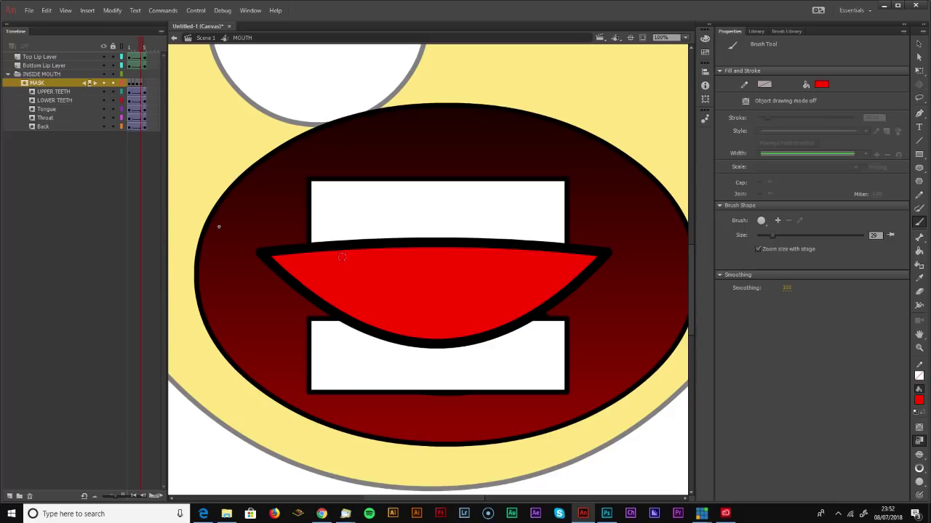
Insert a MASK keyframe at frame 5 and paint the remaining gap between the lips red with the Brush
right_click(144, 83)
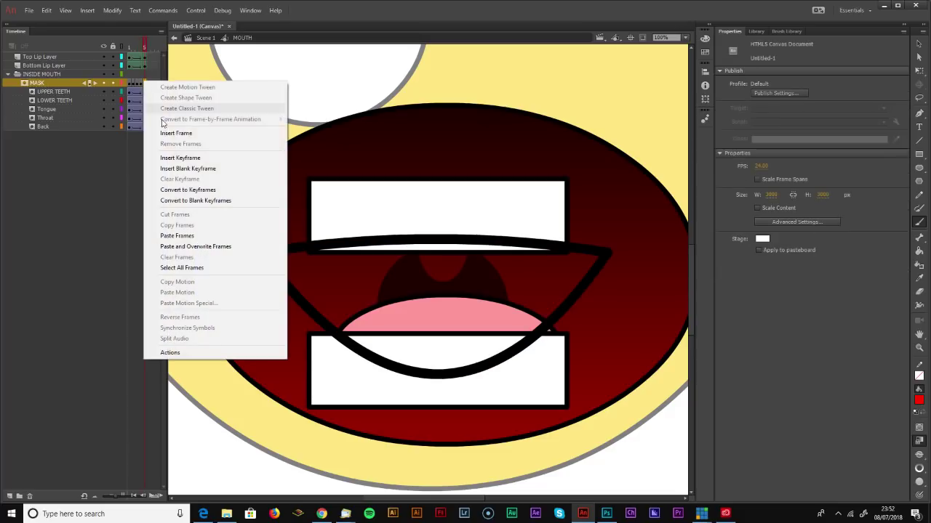
click(184, 157)
mouse_move(295, 251)
mouse_down()
mouse_move(350, 254)
mouse_move(372, 247)
mouse_move(325, 245)
mouse_move(439, 241)
mouse_move(588, 256)
mouse_move(508, 344)
mouse_move(437, 356)
mouse_move(444, 361)
mouse_move(356, 338)
mouse_move(275, 255)
mouse_move(280, 270)
mouse_move(280, 261)
mouse_move(399, 350)
mouse_move(407, 340)
mouse_move(442, 349)
mouse_move(421, 349)
mouse_move(499, 329)
mouse_move(546, 287)
mouse_move(485, 320)
mouse_up()
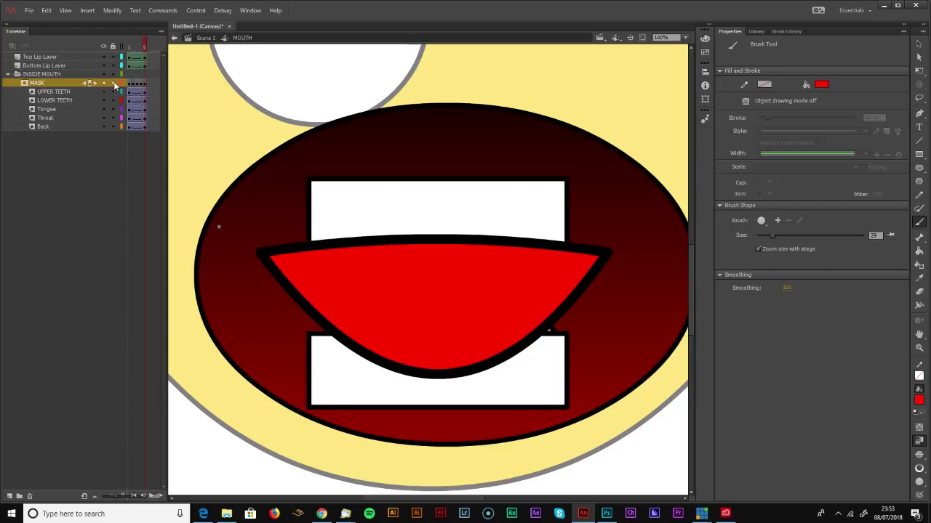
Lock the MASK layer and all its masked layers, and play the mouth animation from frame 1
click(114, 45)
drag(129, 46, 80, 47)
drag(116, 84, 115, 129)
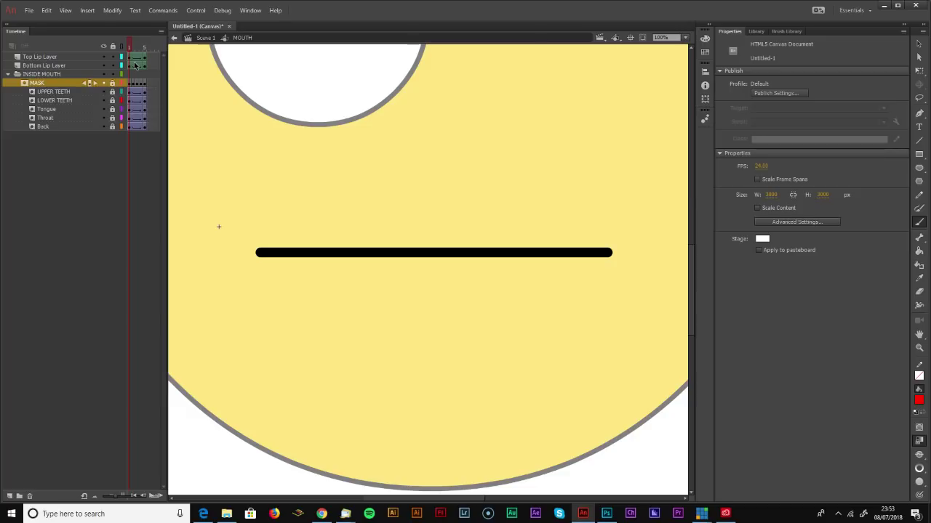
key(ctrl+minus)
key(ctrl+minus)
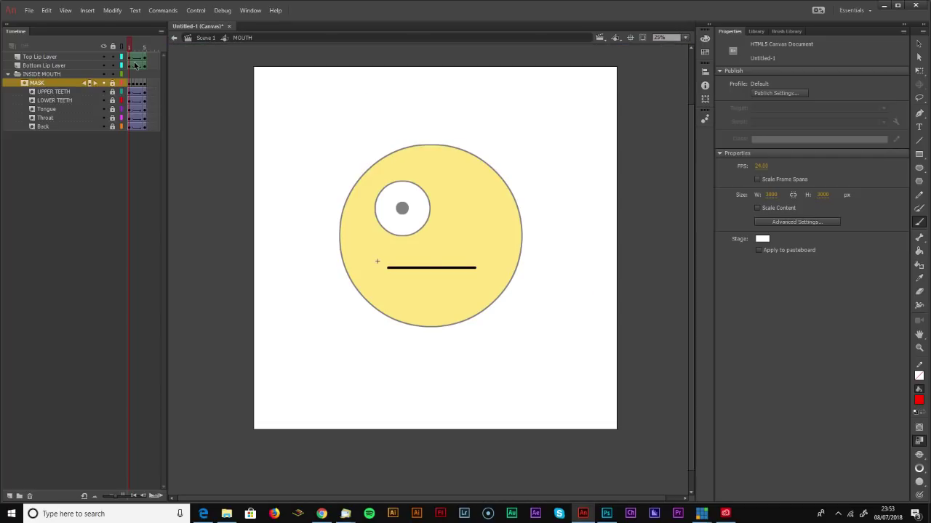
key(Return)
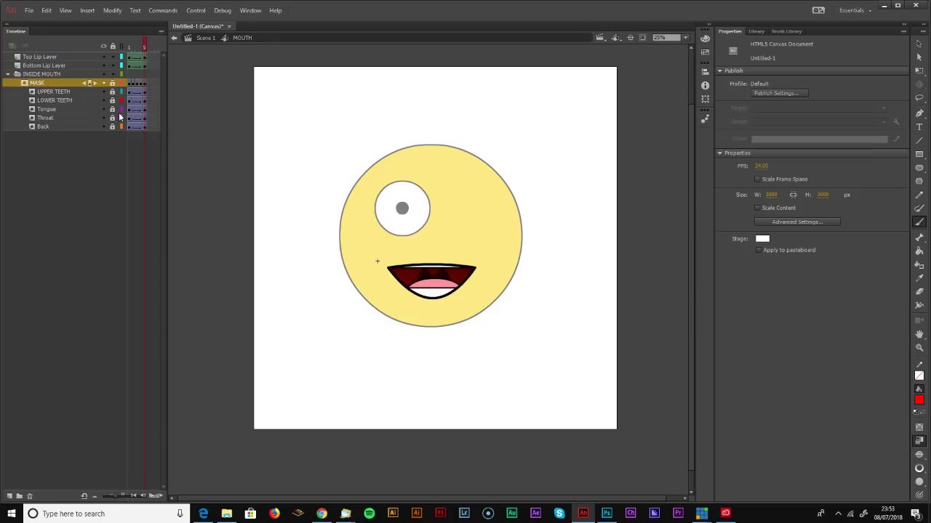
Unlock the LOWER TEETH layer, show the MASK as an outline, and nudge the lower teeth slightly down at frame 5
click(112, 100)
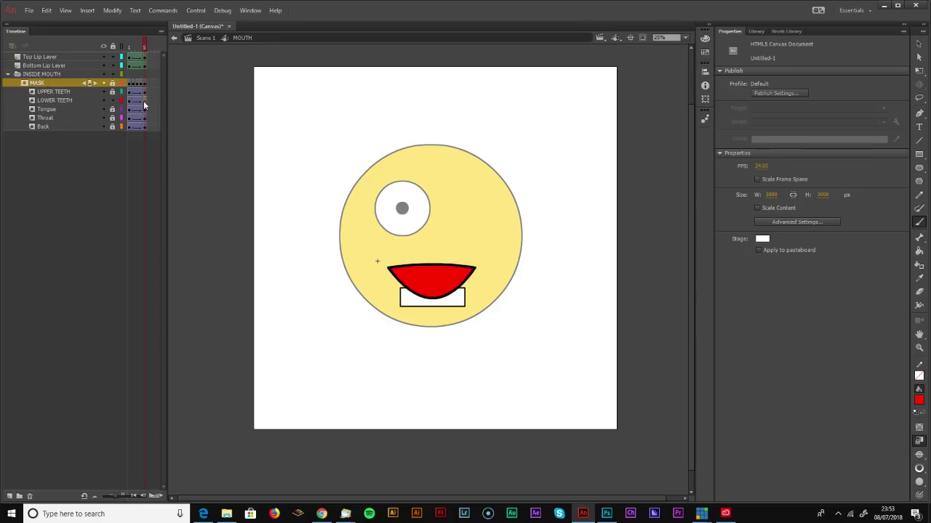
click(143, 100)
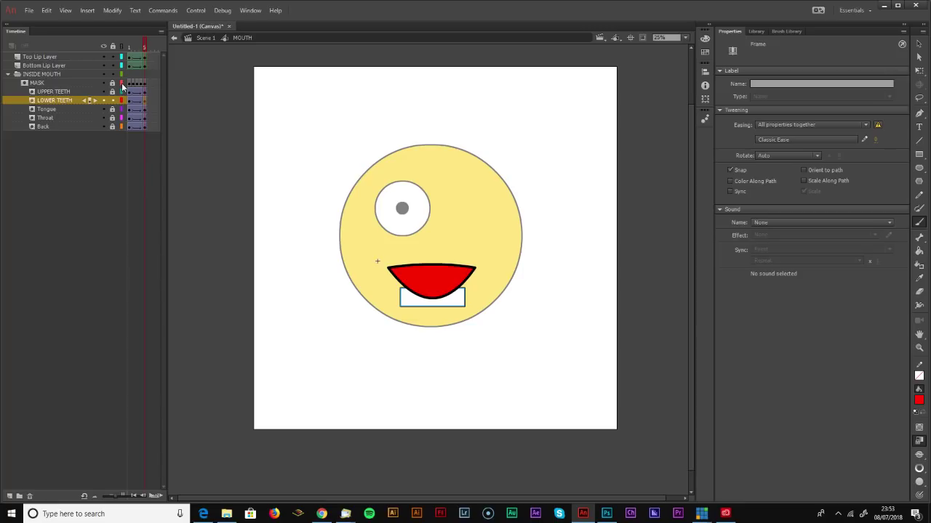
click(121, 83)
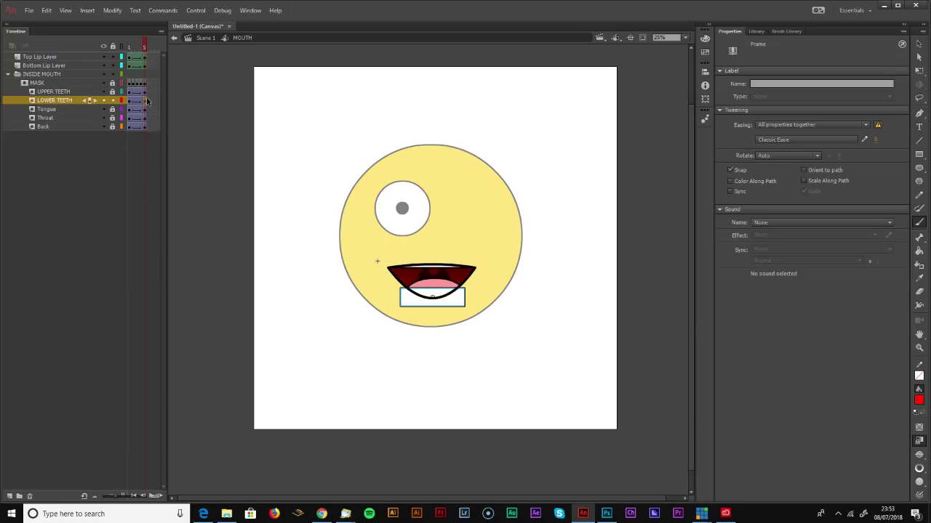
key(Down)
key(Down)
key(Down)
key(Down)
key(Down)
key(Down)
key(Down)
key(Down)
key(Down)
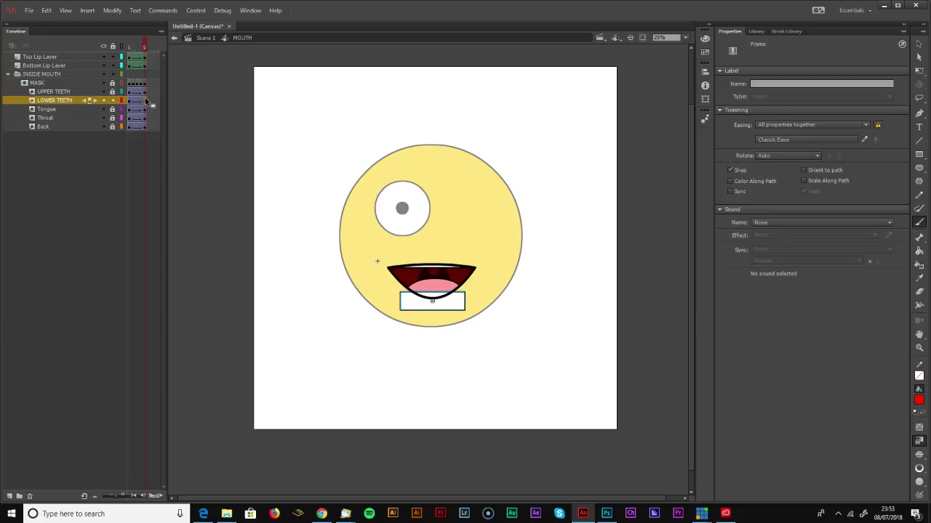
Unlock the Tongue layer and nudge the tongue down at frame 5 so less of it shows above the lower teeth
click(145, 110)
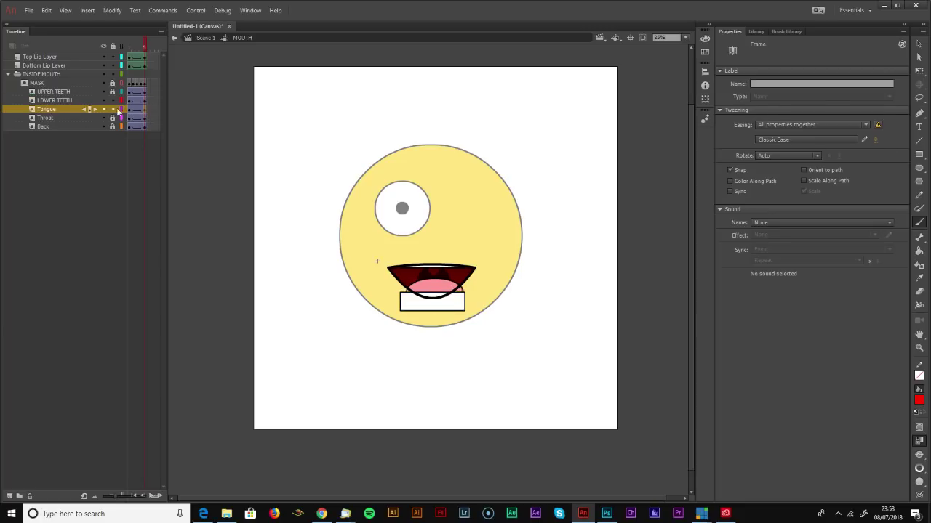
click(144, 110)
key(Down)
key(Down)
key(Down)
key(Down)
key(Down)
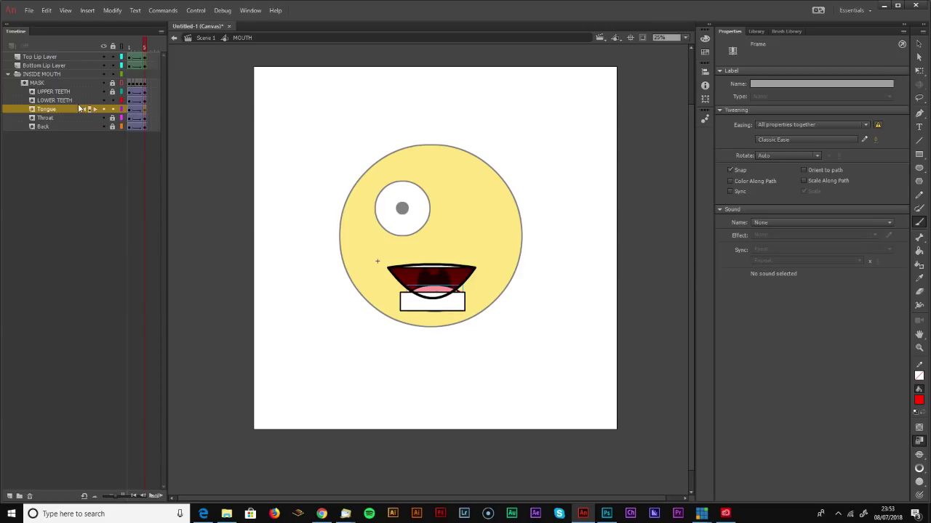
Unlock the Throat layer and copy its frame 5 onto frame 1
click(144, 119)
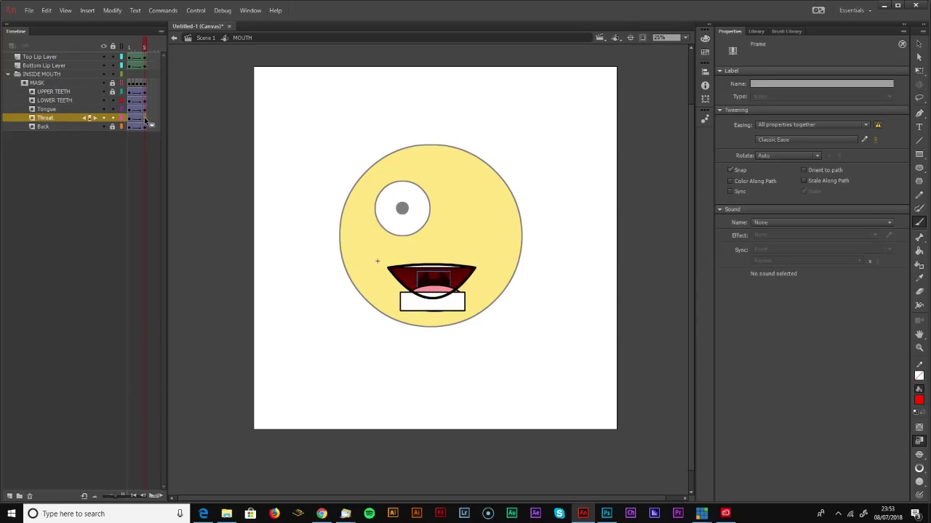
right_click(145, 118)
click(200, 263)
right_click(129, 119)
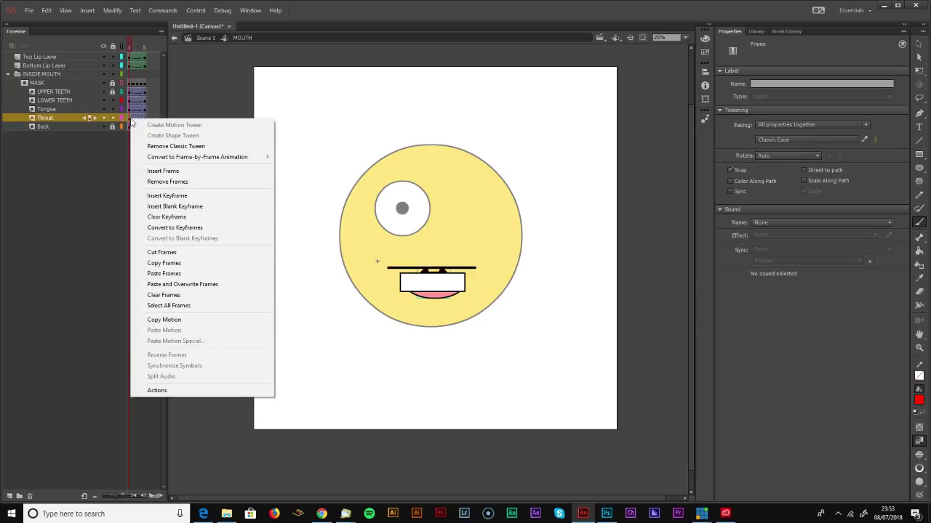
click(196, 274)
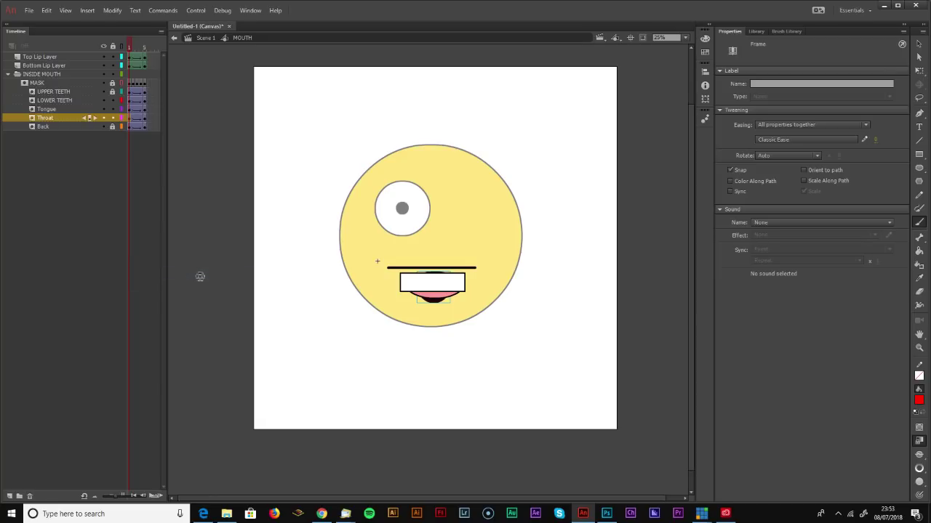
Relock all layers masked by MASK, play the mouth animation from frame 1, and inspect the open mouth up close
click(113, 83)
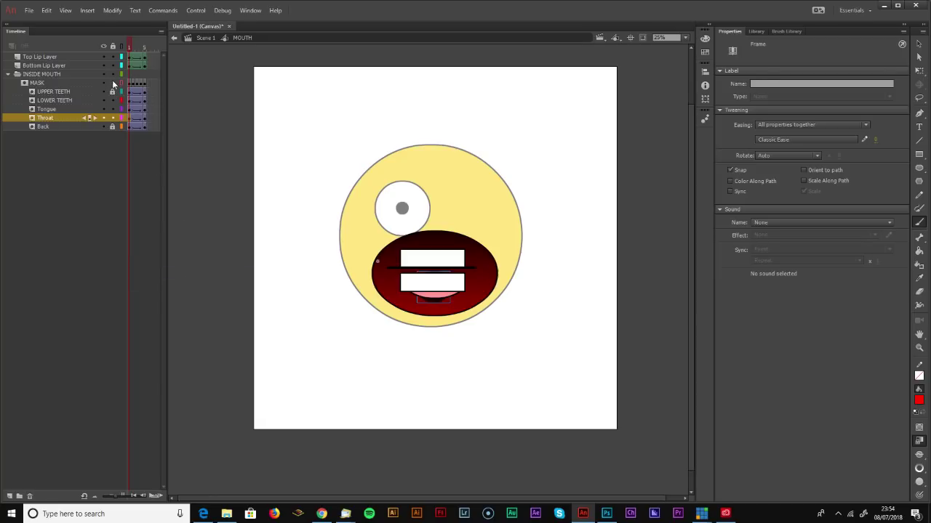
click(113, 83)
click(113, 109)
click(113, 109)
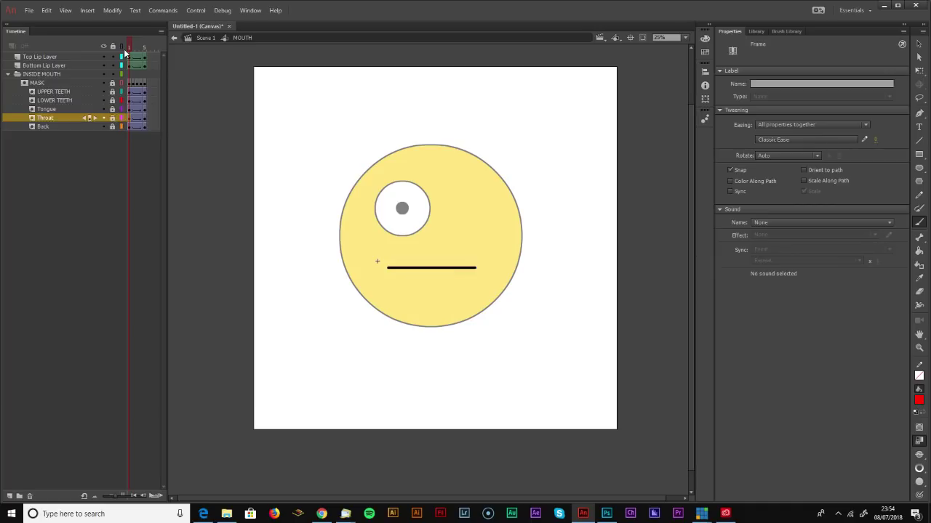
key(Return)
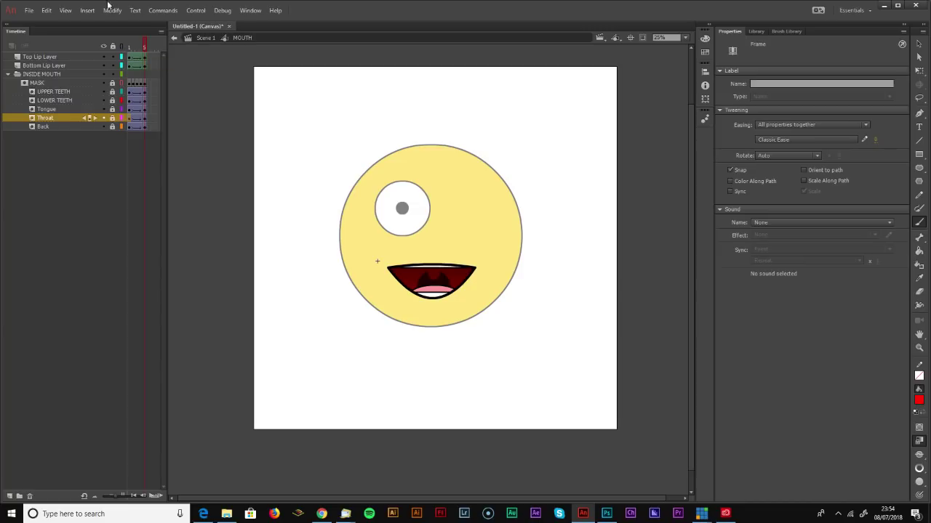
click(918, 347)
click(440, 266)
click(418, 290)
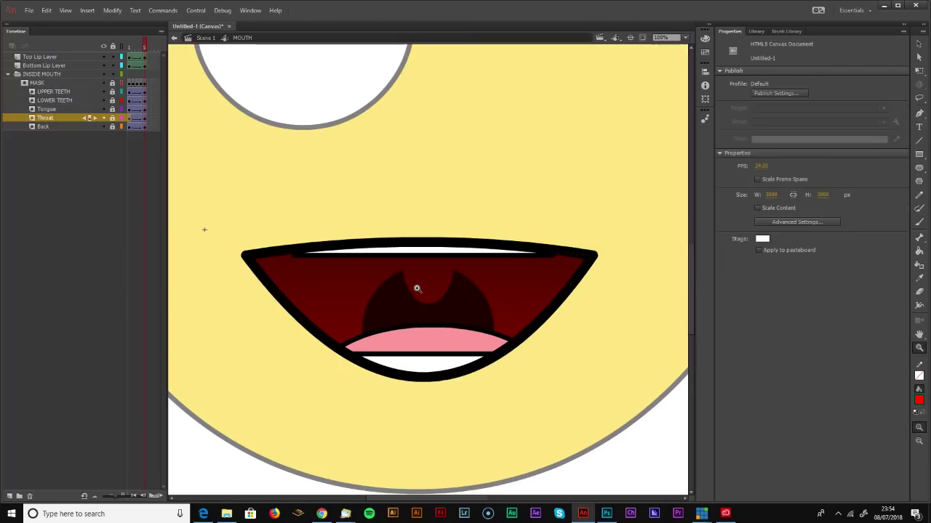
Return to Scene 1 and rename the mouth's layer "ah"
click(206, 41)
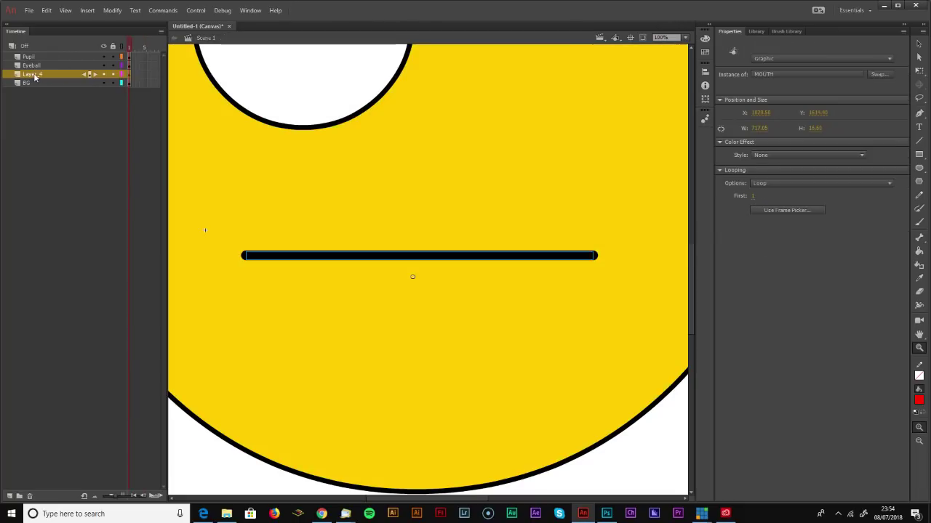
double_click(34, 74)
text(M)
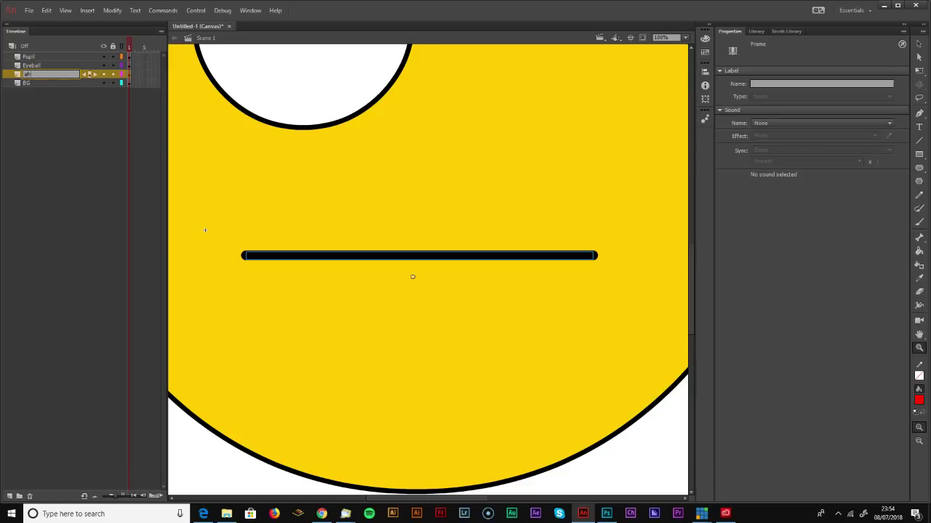
key(Return)
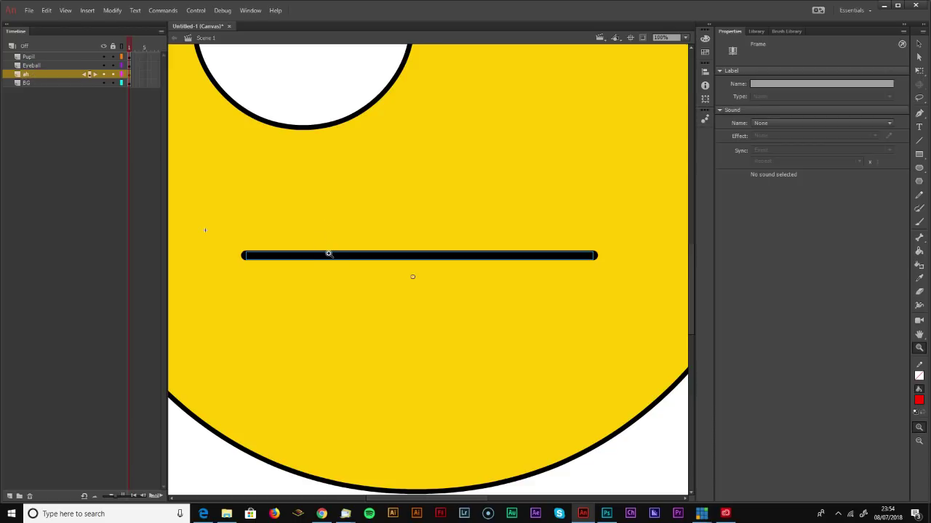
Duplicate the "ah" layer and rename the copy "Oh"
right_click(54, 74)
click(105, 183)
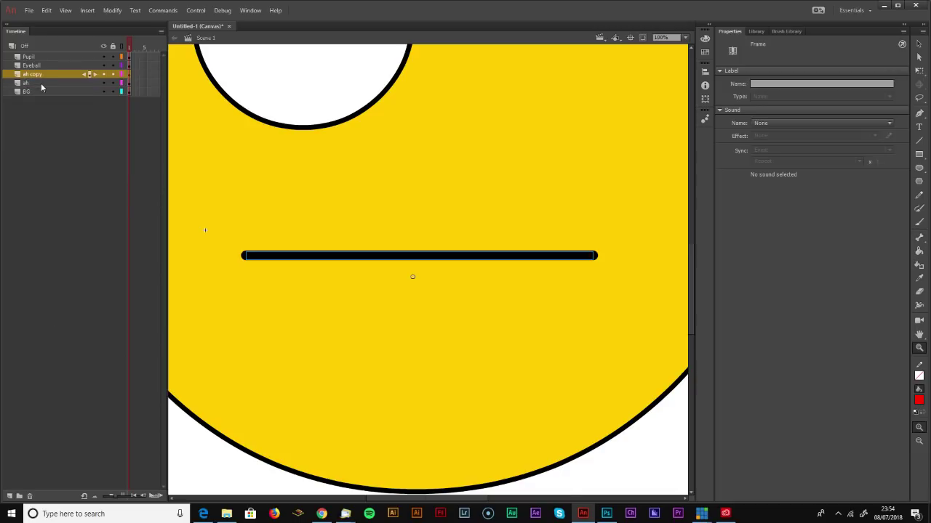
double_click(29, 73)
text(Oh)
key(Return)
Duplicate the mouth symbol on the Oh layer under the name "MOUTH OH"
right_click(407, 260)
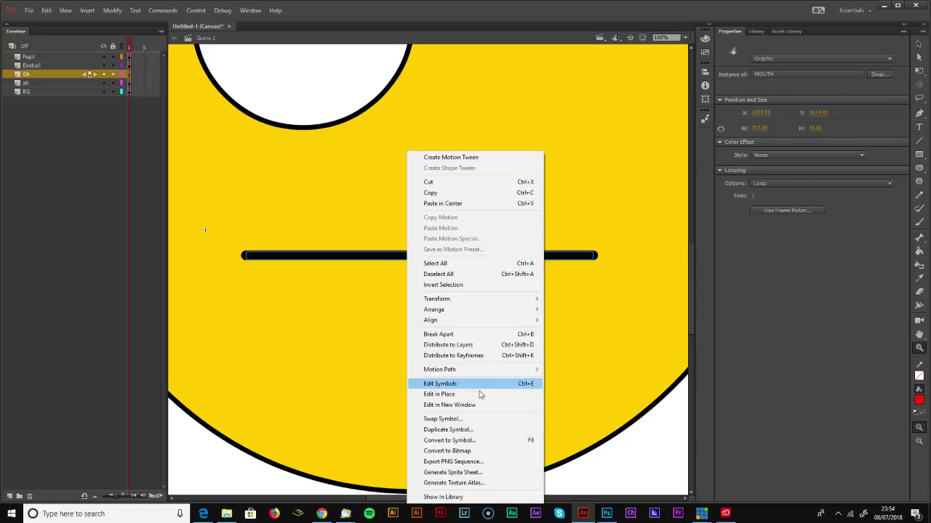
click(451, 430)
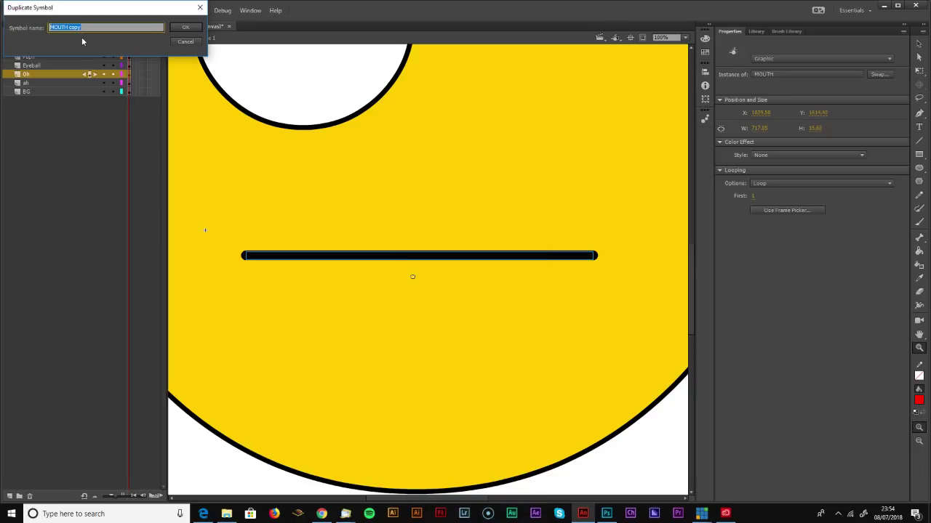
drag(81, 27, 70, 27)
text(OH)
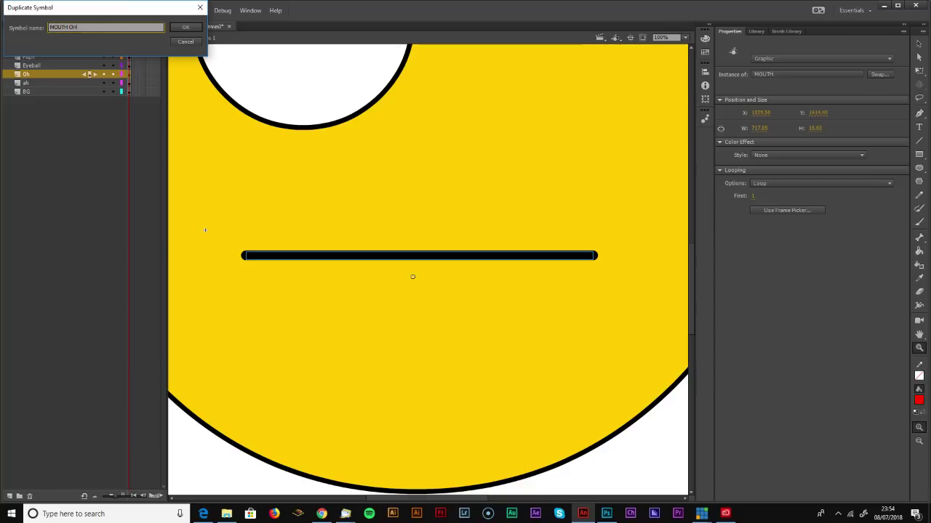
key(Return)
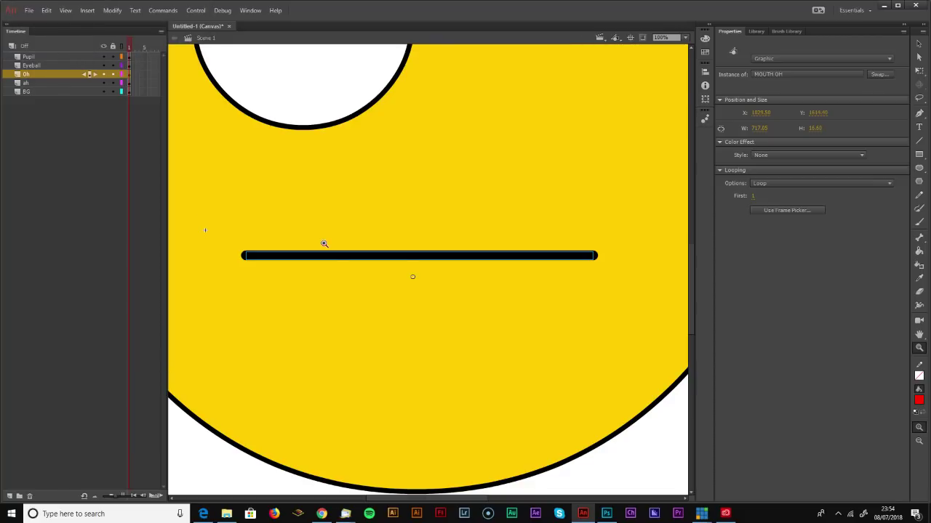
Open the MOUTH OH symbol for editing and select frame 5 of the Top Lip Layer
click(919, 43)
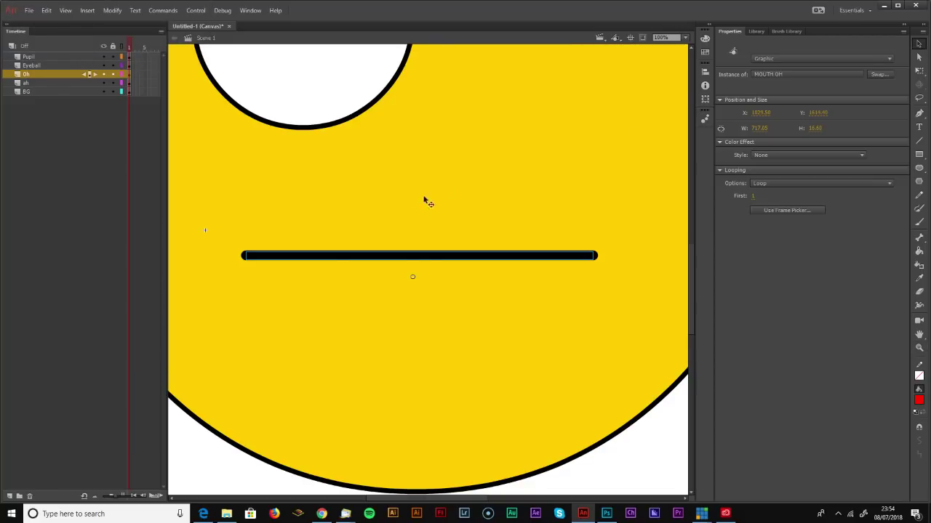
double_click(418, 256)
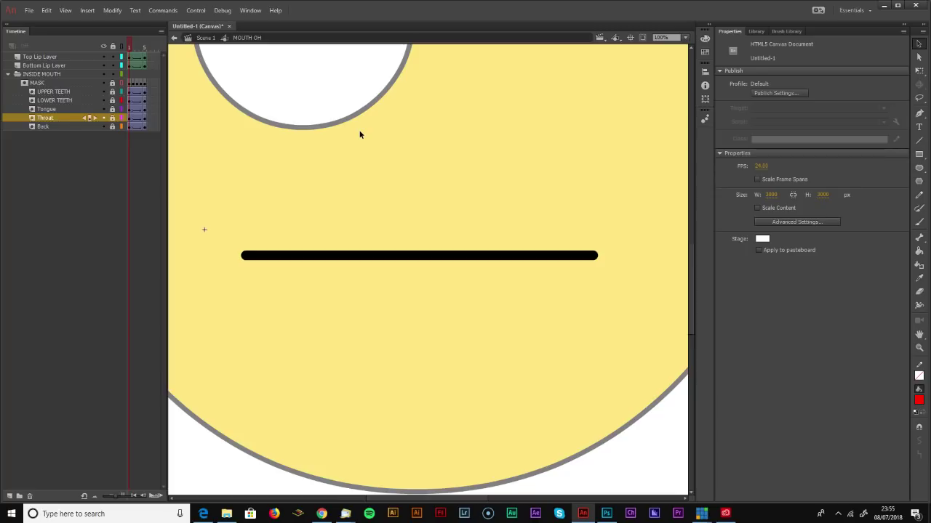
key(ctrl+minus)
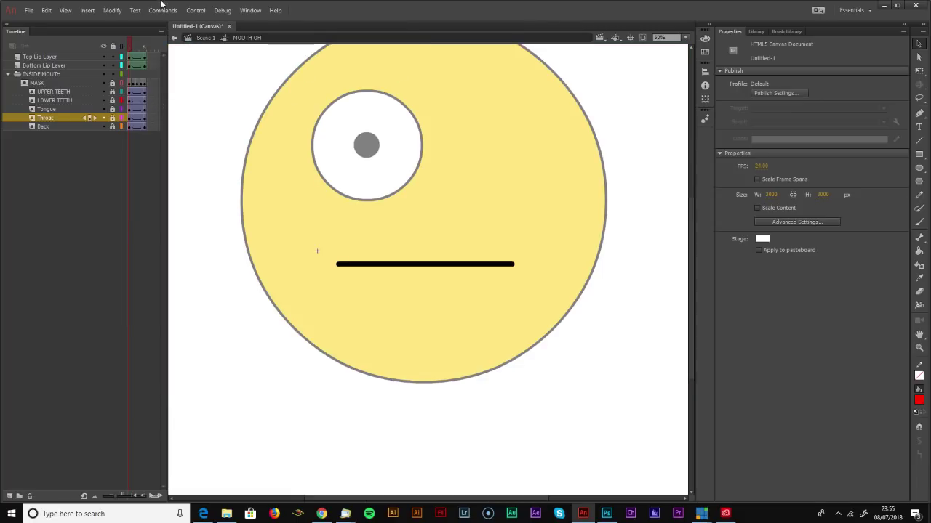
click(145, 47)
mouse_move(151, 47)
mouse_down()
mouse_move(129, 47)
mouse_move(145, 47)
mouse_up()
click(144, 56)
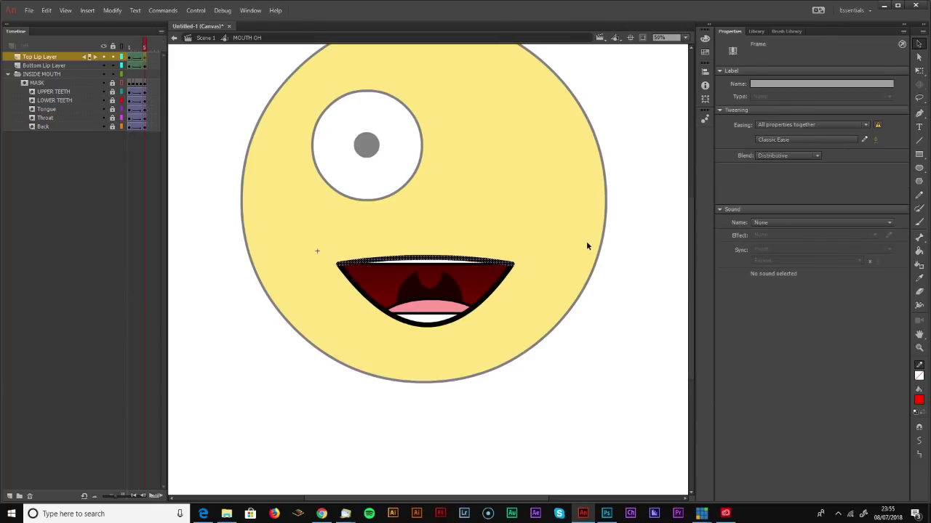
Sample the lip's black stroke, turn the fill off, and draw a circle outline beside the mouth on the Top Lip Layer
click(630, 233)
click(919, 278)
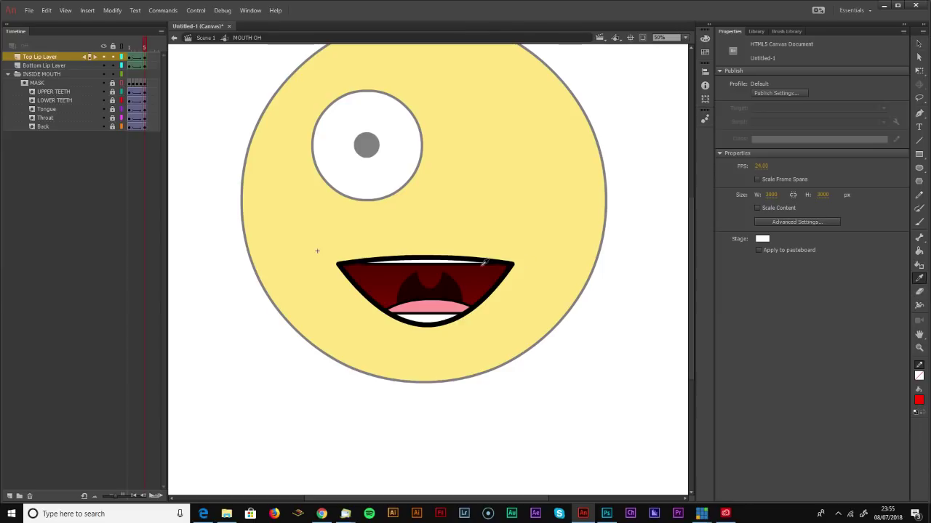
click(482, 264)
click(919, 400)
click(896, 284)
click(919, 167)
drag(534, 238, 628, 333)
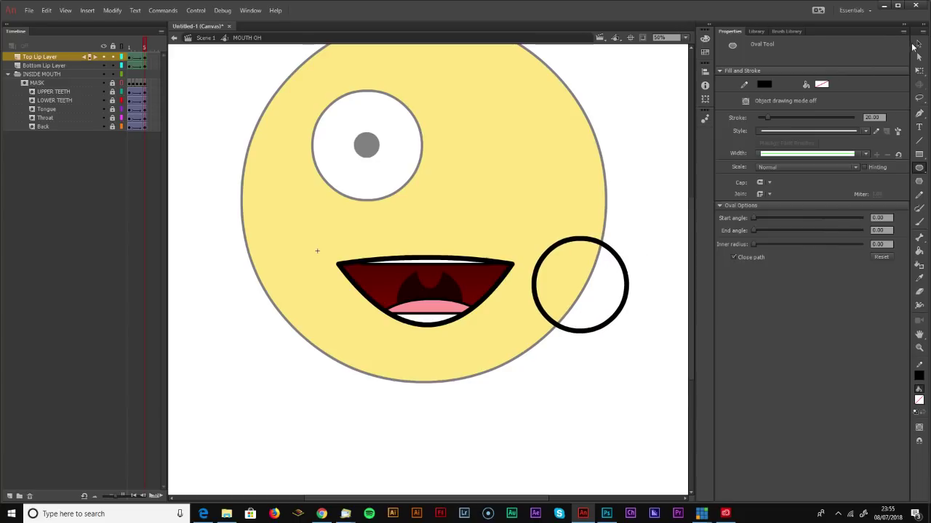
Move the circle over the middle of the mouth and scale it down to about 234 px across
click(919, 43)
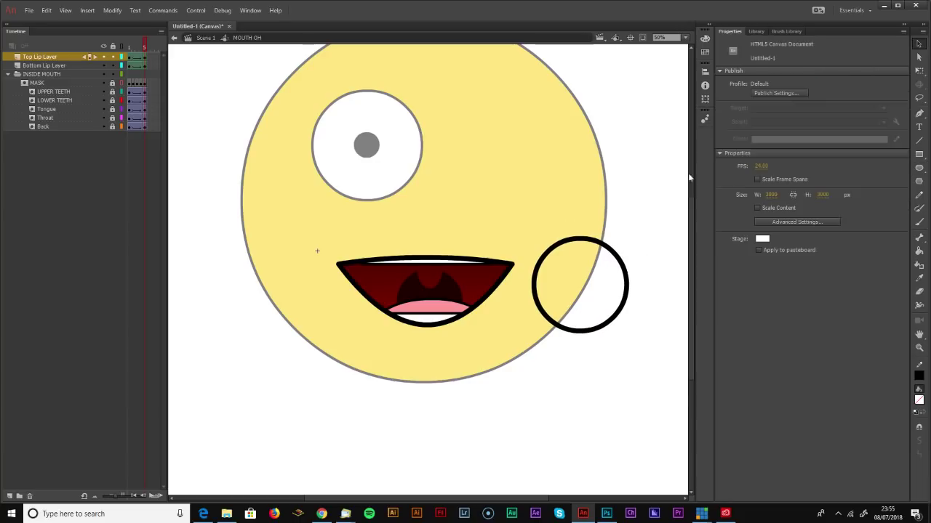
mouse_move(593, 243)
mouse_down()
mouse_move(602, 243)
mouse_move(445, 244)
mouse_move(464, 237)
mouse_move(457, 246)
mouse_move(493, 210)
mouse_move(564, 199)
mouse_move(490, 224)
mouse_move(456, 268)
mouse_up()
click(918, 70)
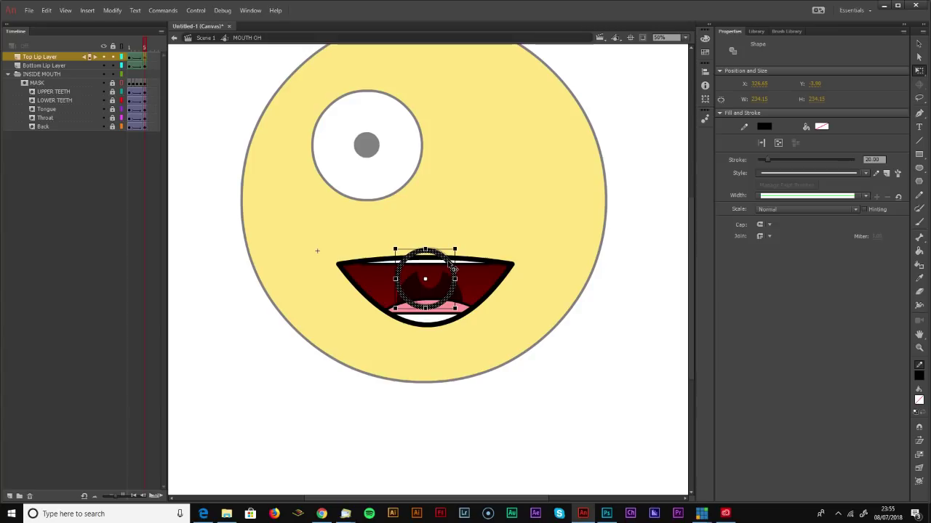
Cut the circle, delete the curved top lip line at frame 5, and paste the circle back in place
right_click(449, 263)
click(489, 59)
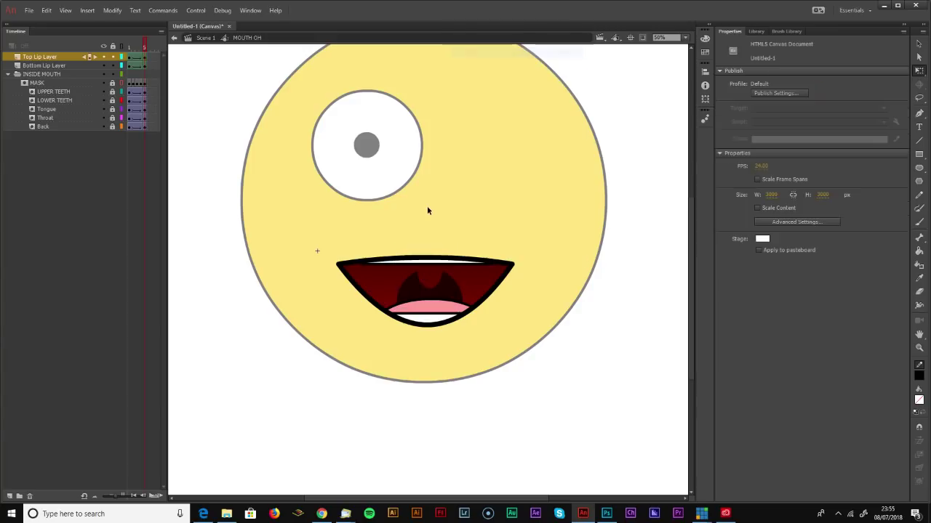
click(435, 260)
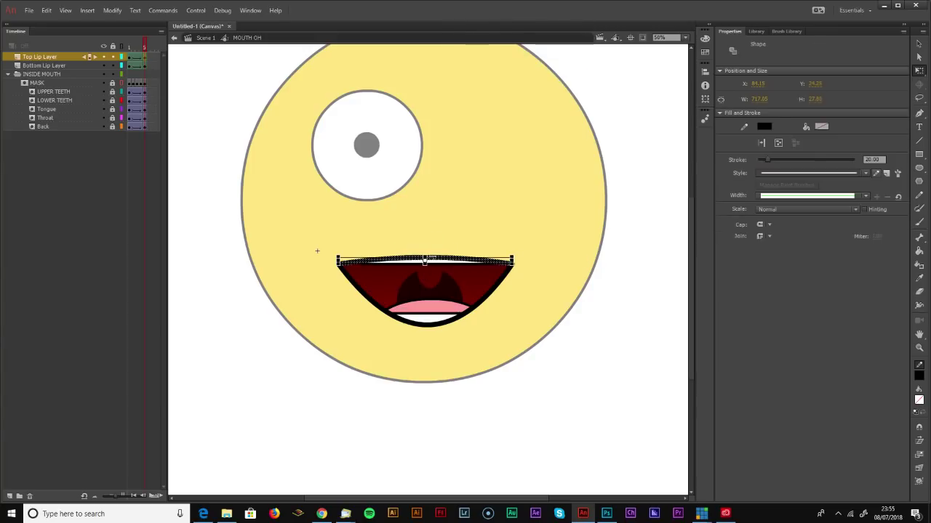
right_click(550, 208)
click(582, 245)
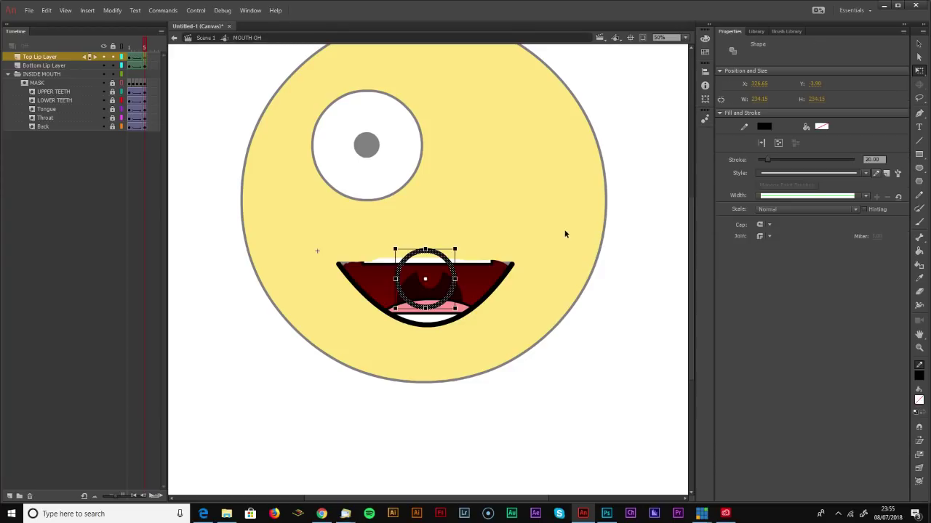
Select the lower half of the circle and cut it from the Top Lip Layer
click(516, 217)
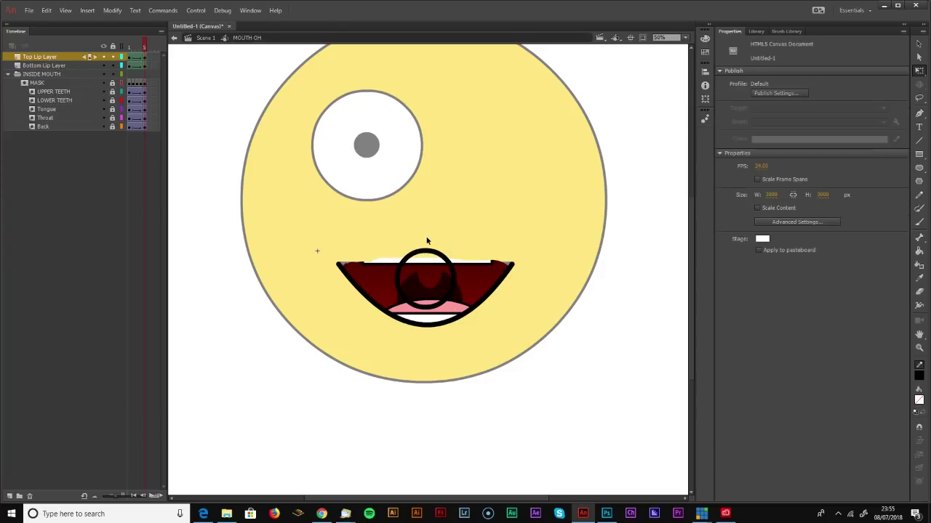
drag(385, 281, 460, 311)
right_click(448, 305)
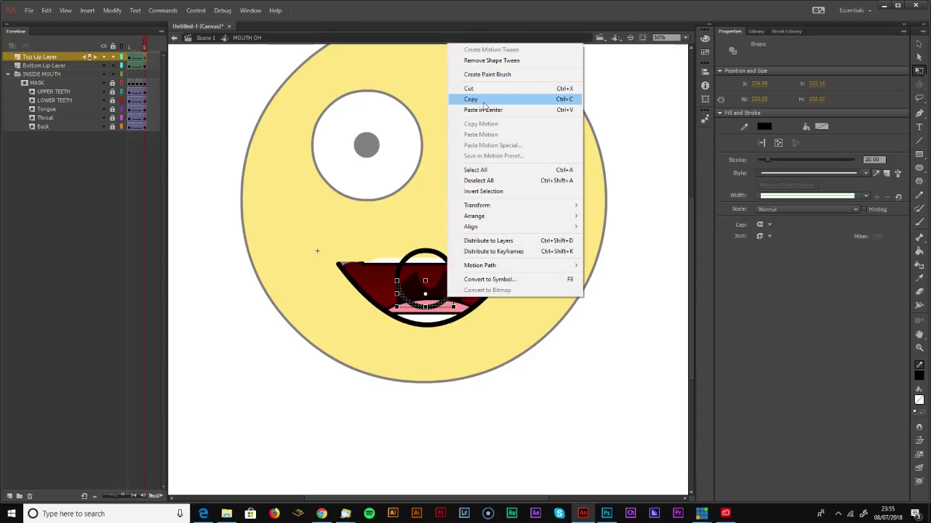
click(492, 90)
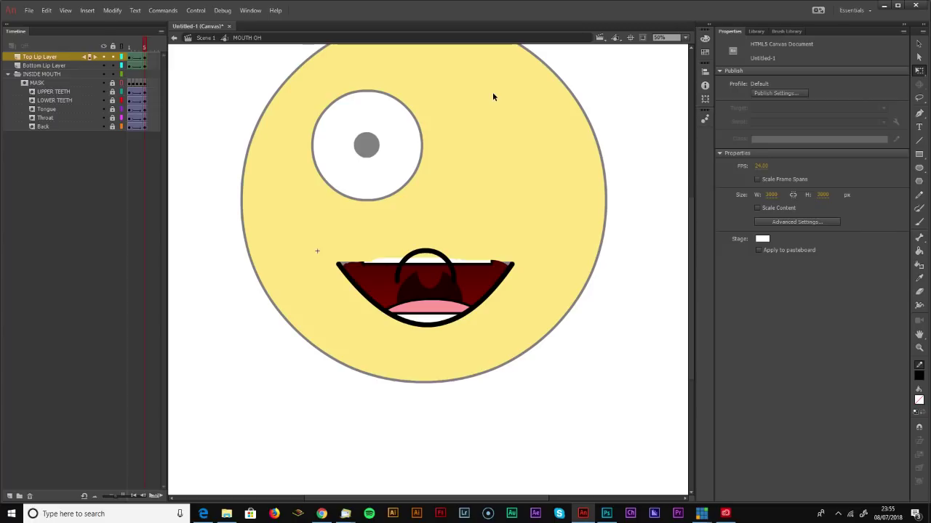
Replace the wide bottom lip curve at frame 5 of the Bottom Lip Layer with the circle's lower half, pasted in place
click(496, 290)
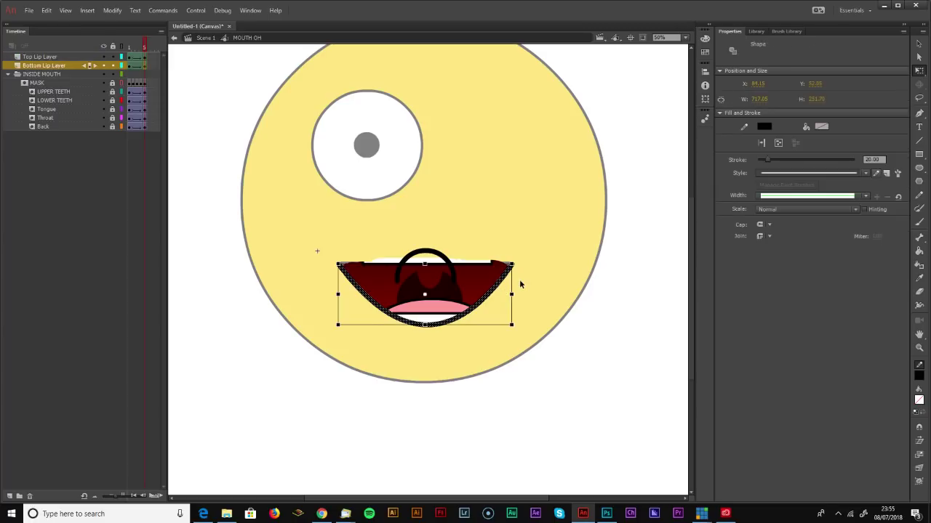
key(Delete)
right_click(547, 225)
click(585, 264)
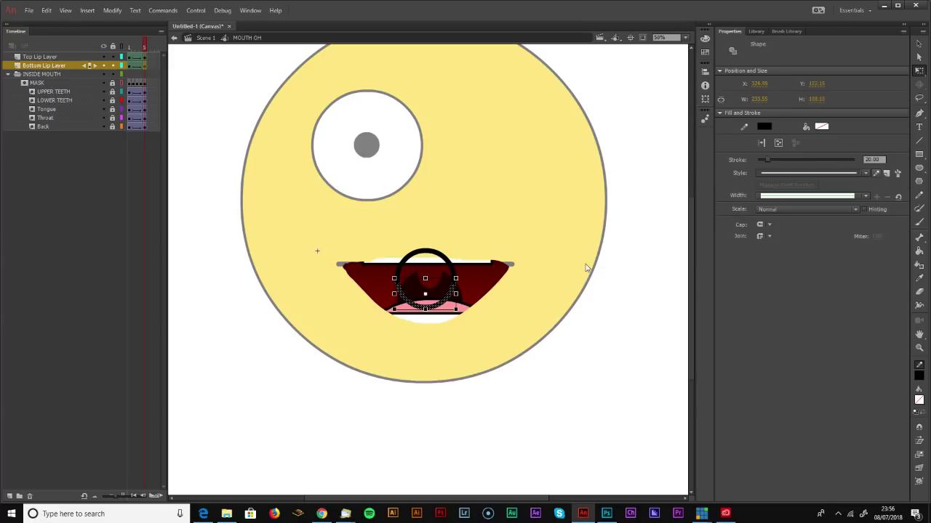
click(142, 46)
drag(142, 47, 123, 47)
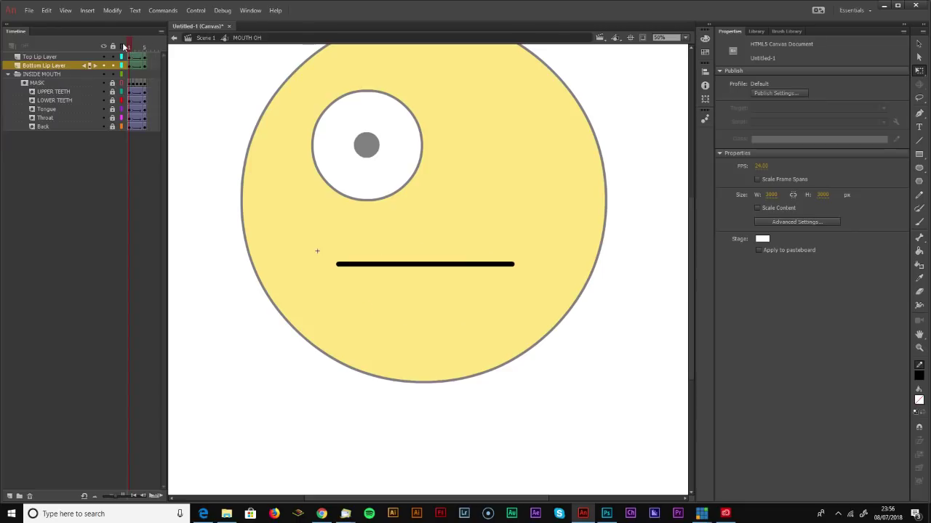
Unlock the MASK layer, display it as a solid fill, and remove its old shape at frame 2
click(112, 83)
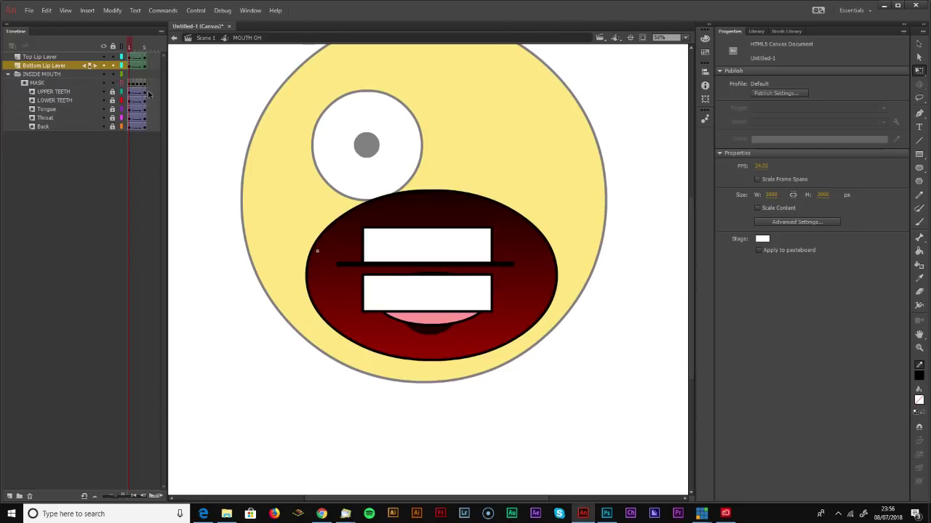
key(ctrl+1)
click(135, 84)
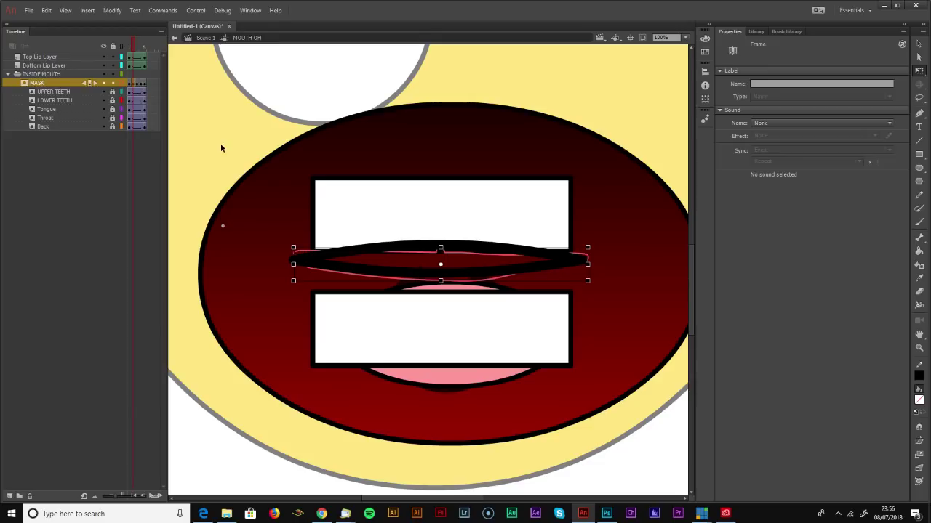
click(122, 82)
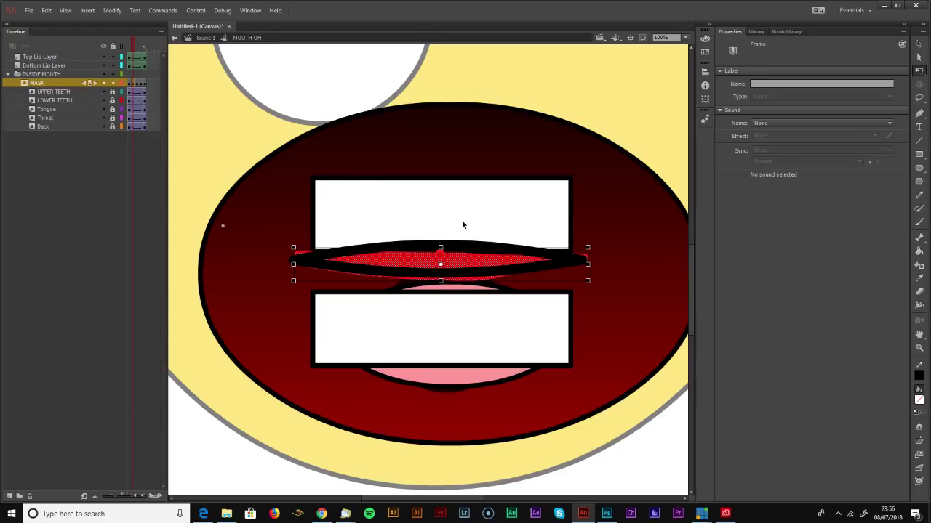
key(ctrl+=)
click(638, 226)
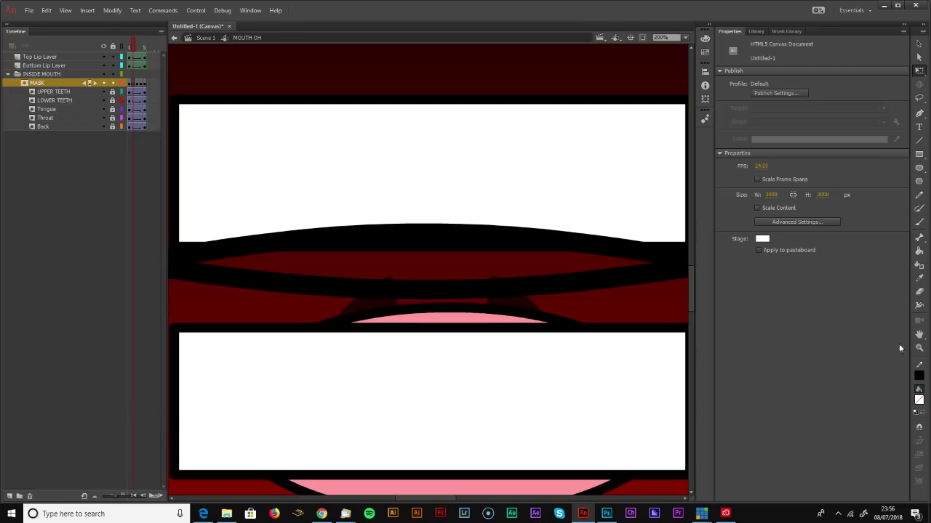
Set the fill to red and brush a new mask shape inside the narrow lip opening at frame 2
click(919, 400)
click(781, 342)
click(919, 222)
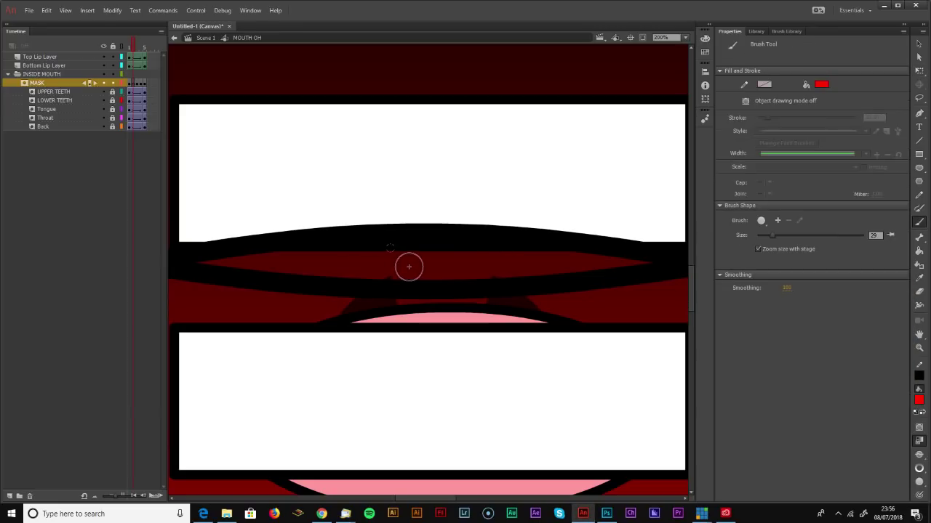
key(ctrl+minus)
drag(313, 268, 541, 266)
mouse_move(479, 262)
mouse_down()
mouse_move(368, 263)
mouse_move(500, 261)
mouse_move(353, 259)
mouse_move(406, 275)
mouse_move(539, 268)
mouse_move(347, 258)
mouse_up()
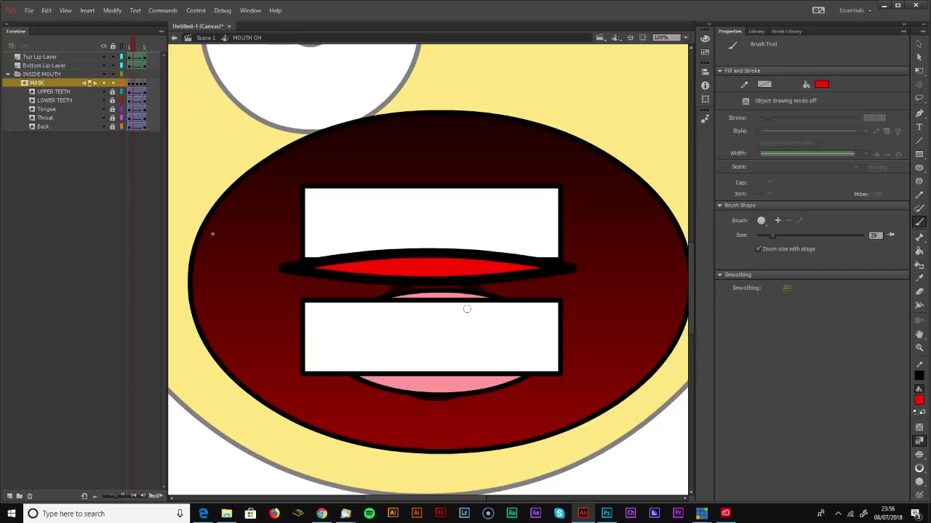
Delete the old mask shape at frame 3 and brush a red one filling the space between the lips
click(142, 44)
drag(142, 44, 138, 43)
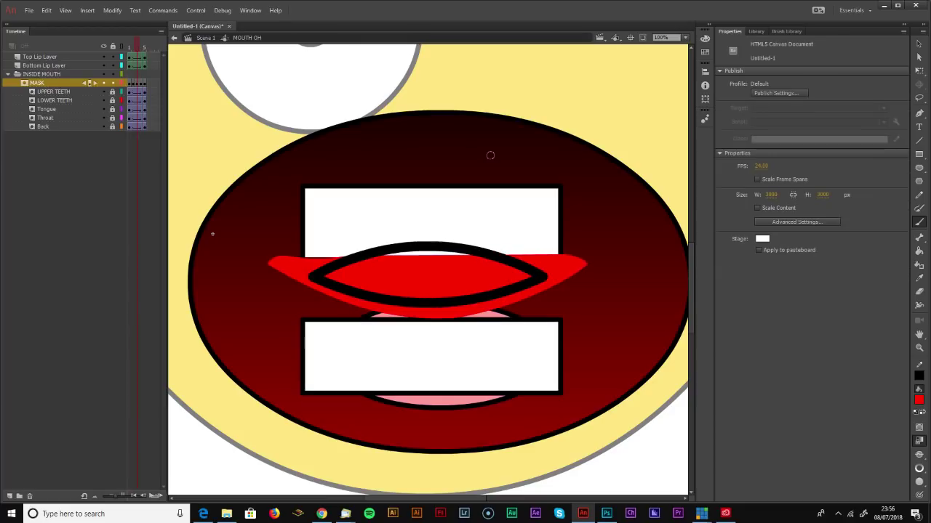
click(138, 83)
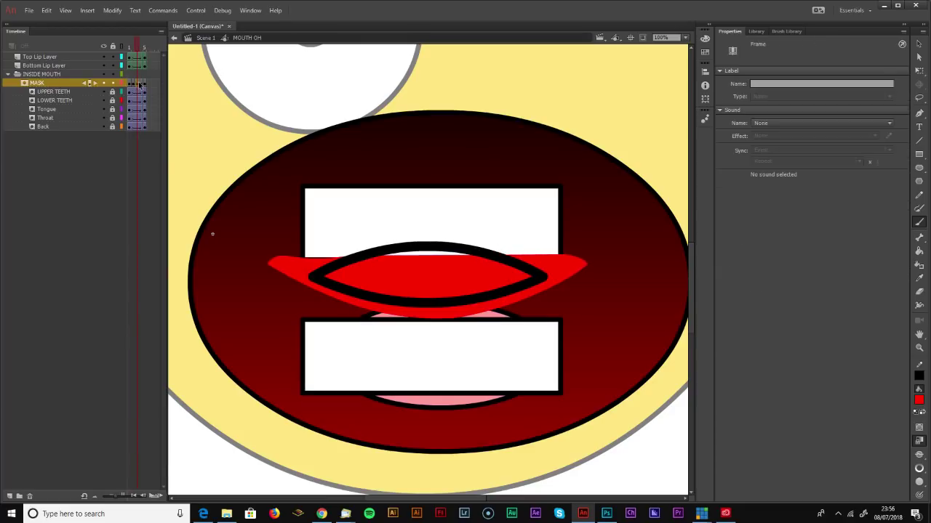
key(Delete)
mouse_move(324, 276)
mouse_down()
mouse_move(413, 251)
mouse_move(521, 271)
mouse_move(443, 288)
mouse_move(384, 288)
mouse_move(337, 275)
mouse_move(480, 270)
mouse_move(370, 271)
mouse_move(446, 262)
mouse_move(487, 270)
mouse_up()
drag(401, 256, 401, 256)
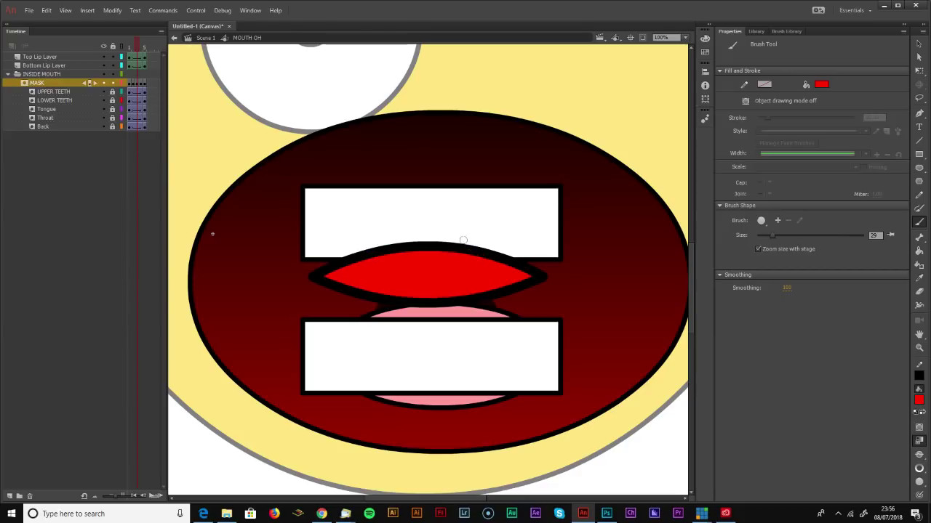
Delete the old mask shape at frame 4 and brush a red one inside the rounder lip opening
key(period)
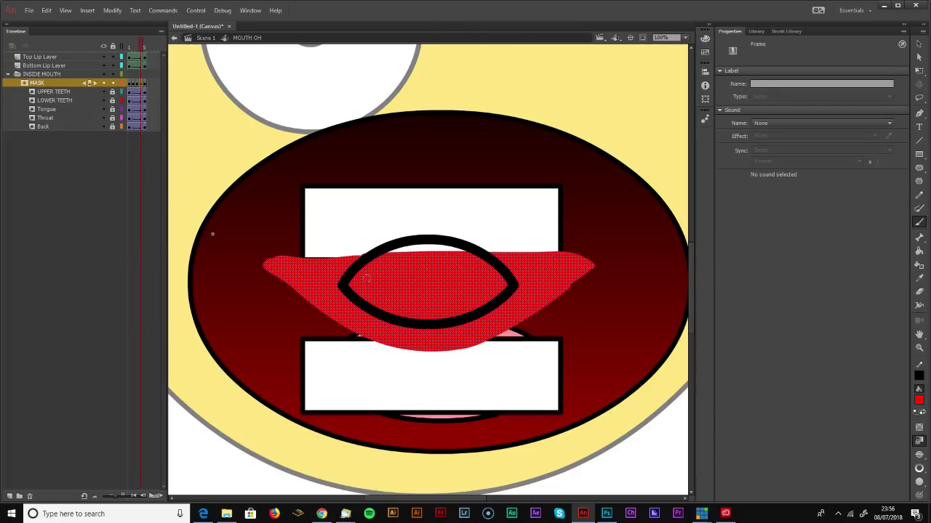
key(Delete)
mouse_move(346, 286)
mouse_down()
mouse_move(425, 246)
mouse_move(411, 242)
mouse_move(384, 252)
mouse_move(448, 248)
mouse_move(501, 280)
mouse_move(424, 311)
mouse_move(350, 284)
mouse_move(373, 282)
mouse_move(405, 303)
mouse_move(457, 297)
mouse_move(480, 280)
mouse_move(451, 253)
mouse_move(415, 251)
mouse_move(363, 277)
mouse_move(422, 262)
mouse_move(447, 264)
mouse_move(467, 285)
mouse_move(437, 297)
mouse_move(390, 293)
mouse_move(379, 280)
mouse_move(451, 282)
mouse_move(402, 291)
mouse_move(396, 285)
mouse_move(434, 263)
mouse_up()
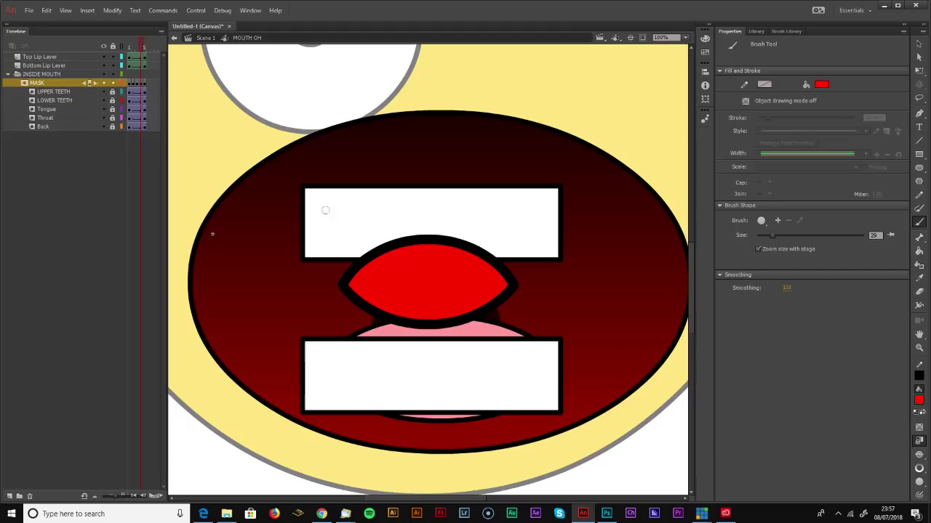
Replace the mask shape at frame 5 with a red circle without a stroke, fitted to the round lip outline
click(149, 84)
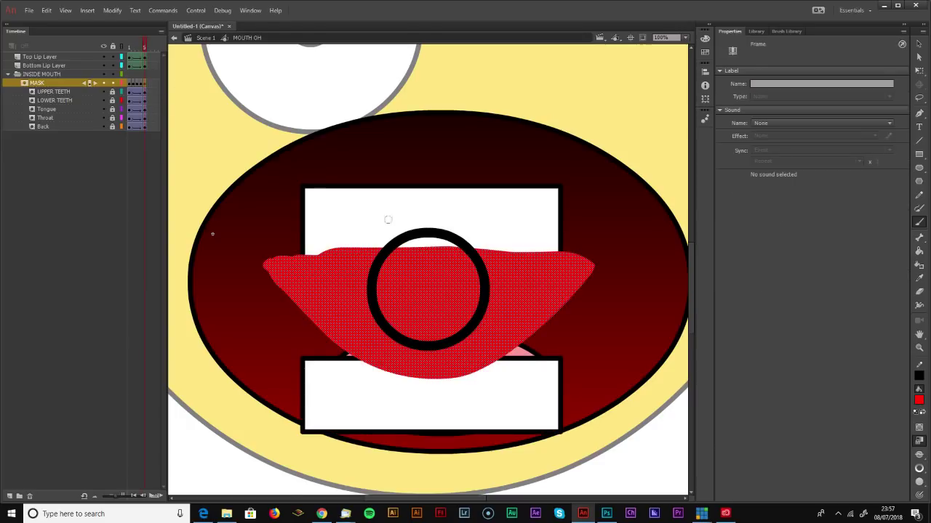
key(Delete)
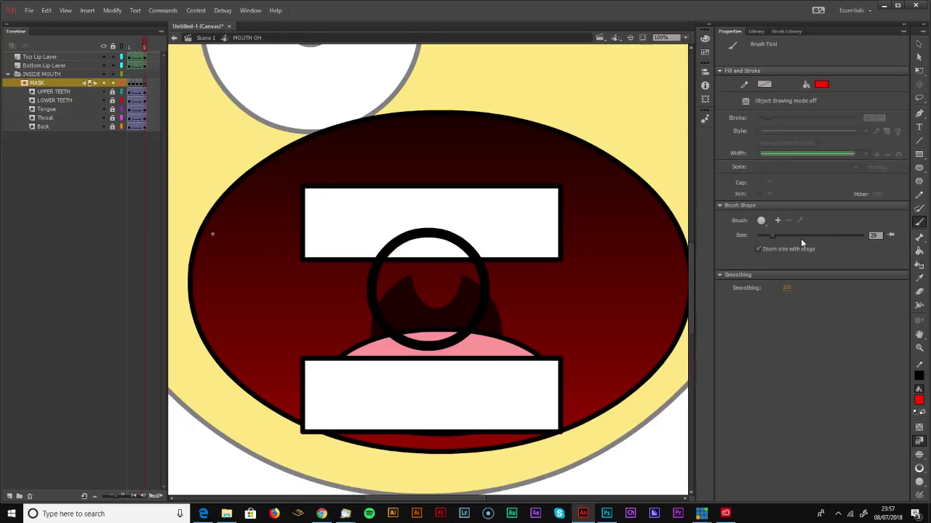
click(919, 375)
click(903, 387)
click(917, 167)
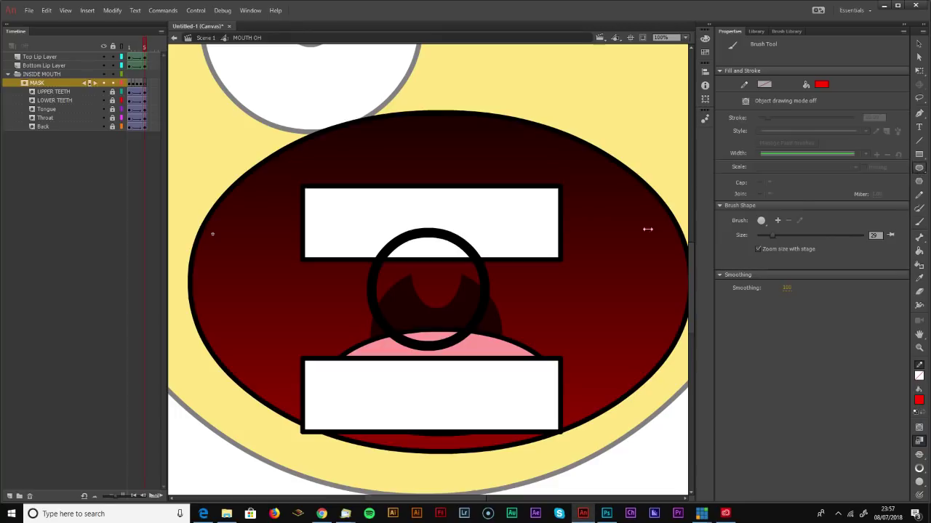
drag(370, 232, 483, 346)
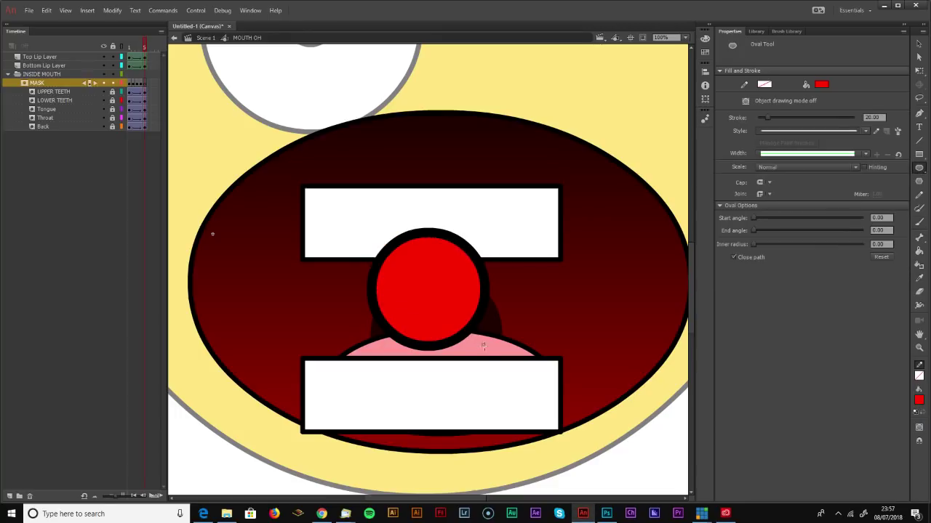
Lock the MASK layer and play the MOUTH OH animation from frame 1
click(113, 83)
key(ctrl+minus)
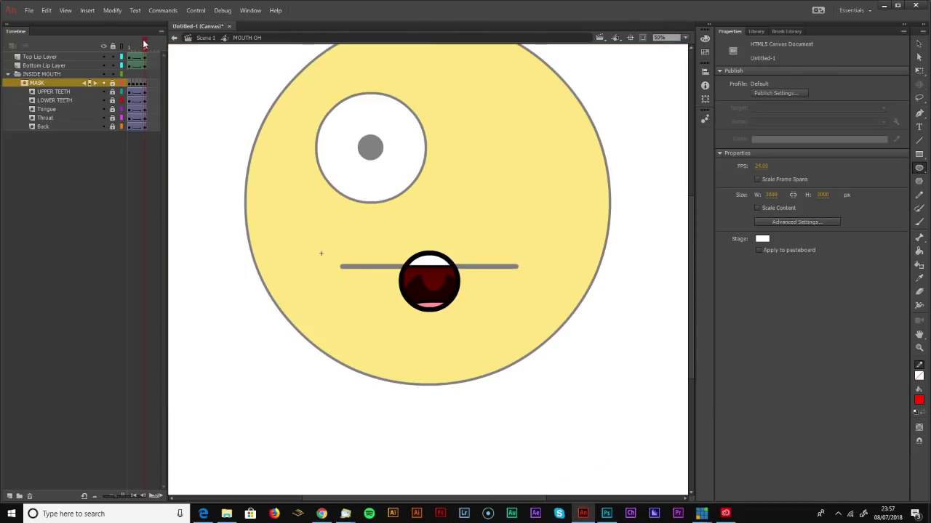
drag(145, 45, 111, 44)
key(Return)
Return to Scene 1, extend the Oh layer to frame 5, and play the timeline
click(205, 38)
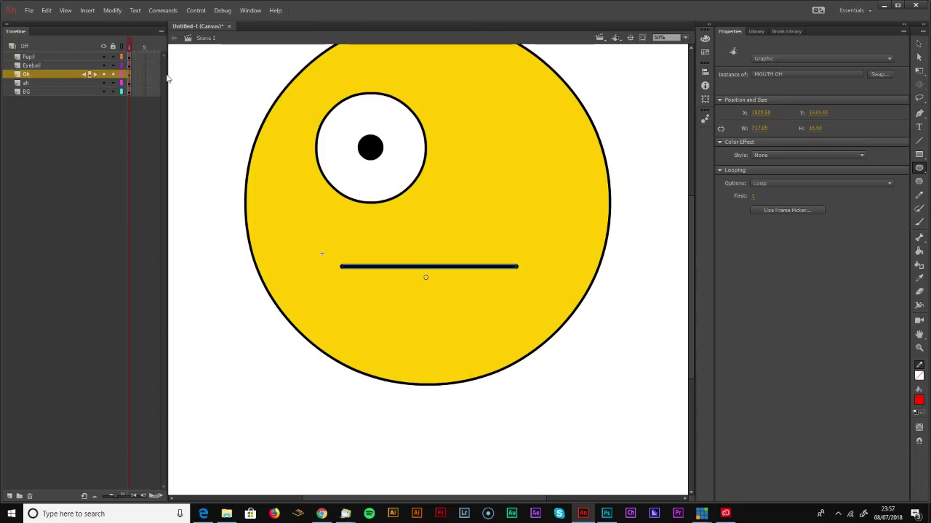
drag(183, 74, 216, 74)
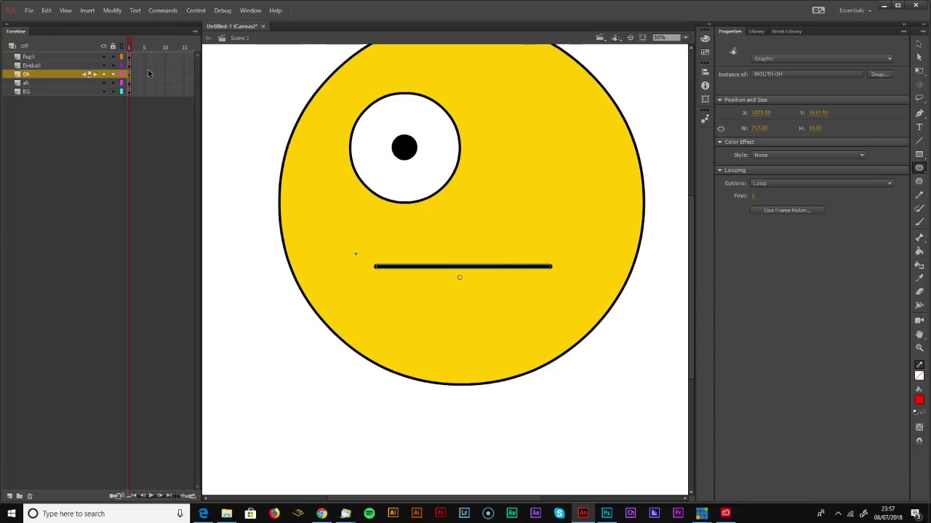
click(144, 74)
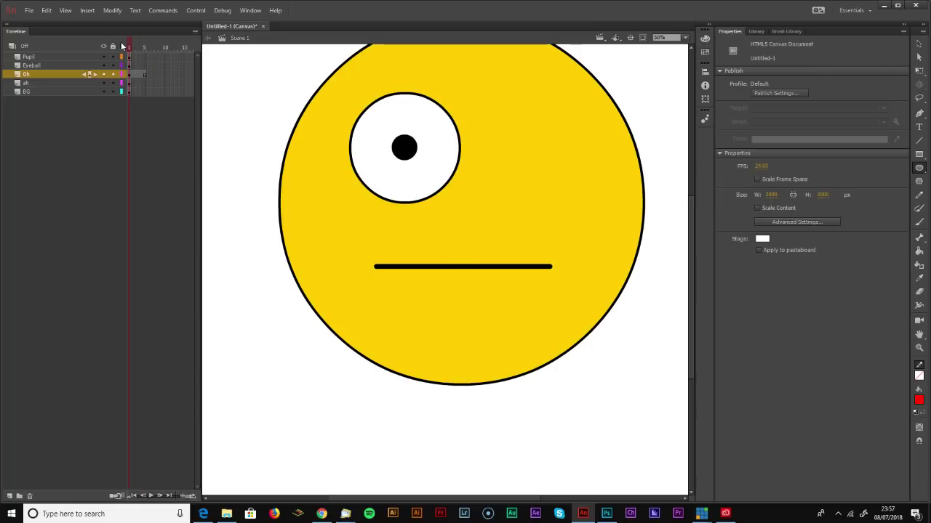
key(Return)
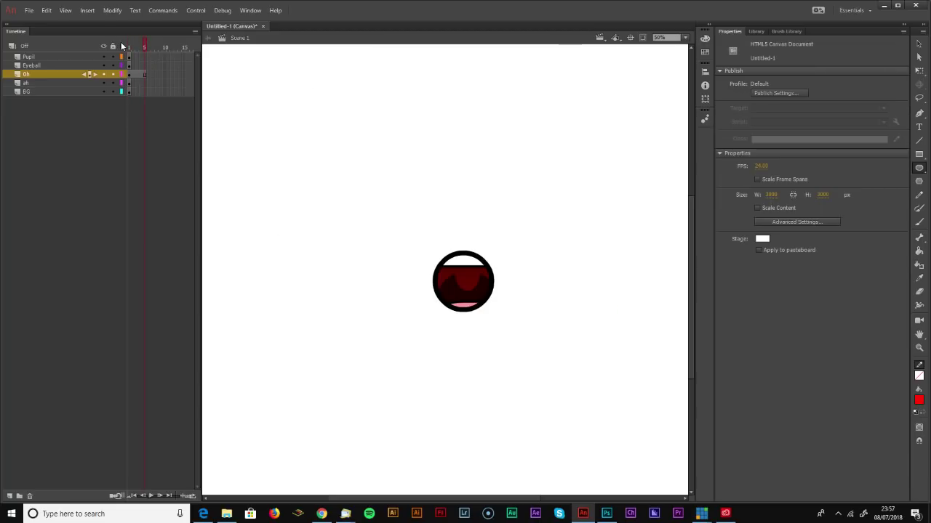
key(Return)
Extend the BG, ah, Eyeball and Pupil layers to frame 5
click(144, 90)
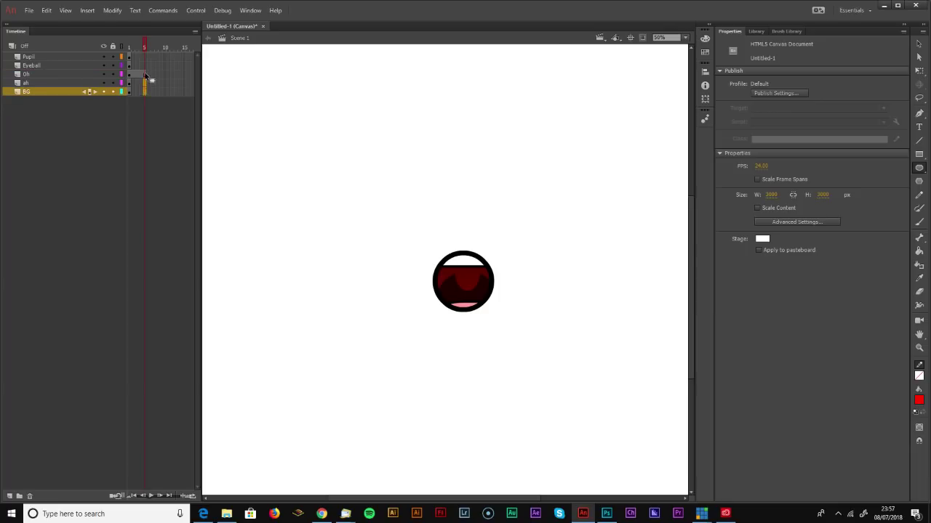
click(146, 83)
click(145, 57)
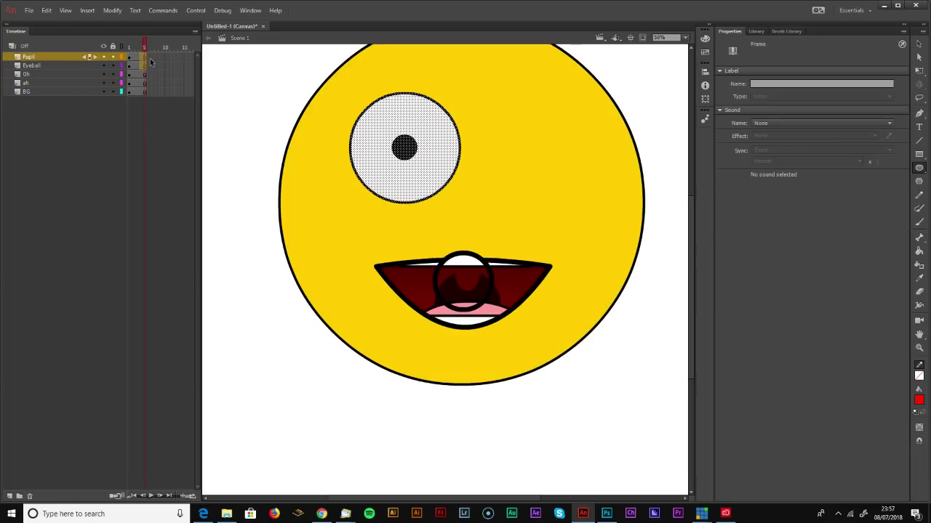
Hide the ah layer, clear the selection, and play the Oh mouth animation on the face
click(103, 83)
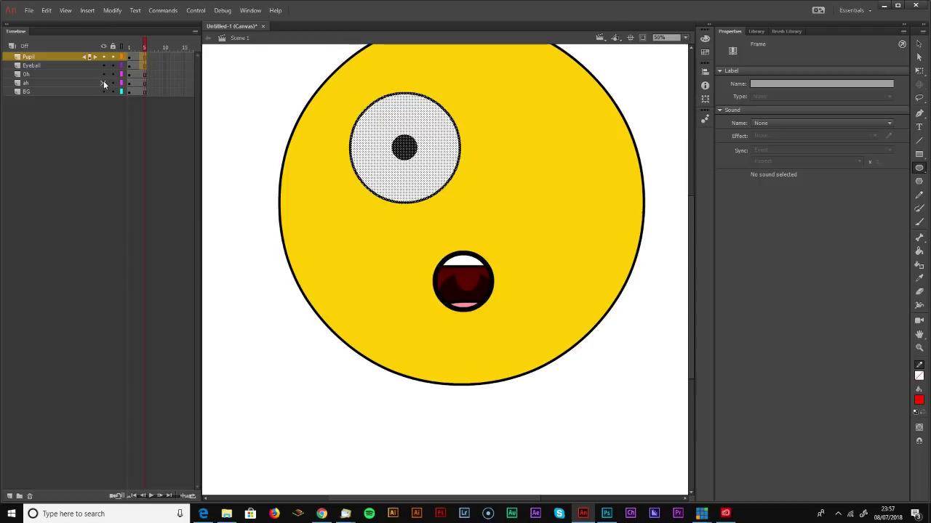
key(ctrl+shift+a)
key(Return)
key(Return)
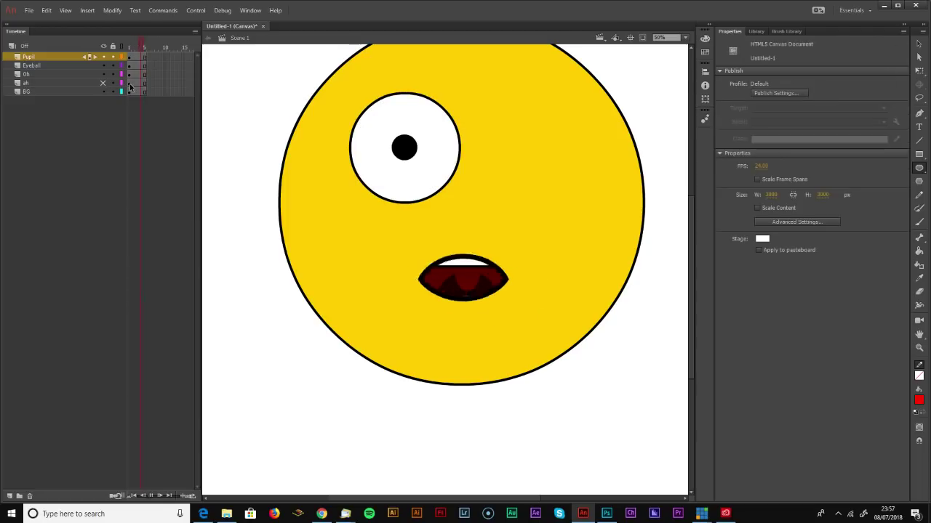
Hide the Oh layer, show the ah layer, and play the ah mouth animation
click(104, 74)
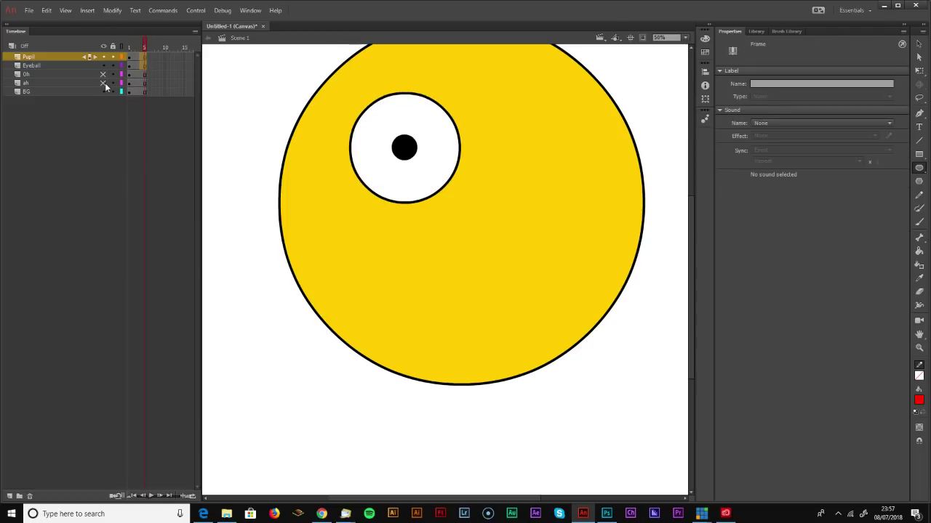
click(104, 83)
key(Return)
key(Return)
key(Return)
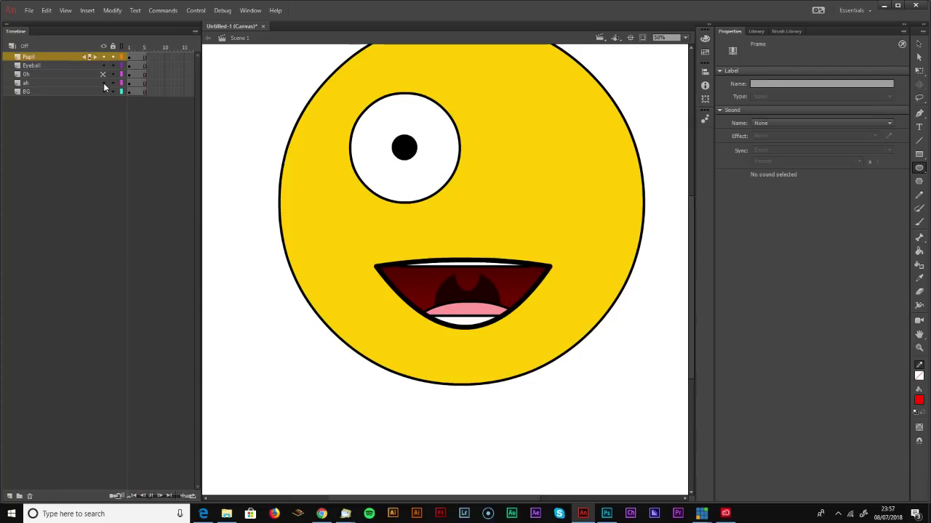
click(29, 10)
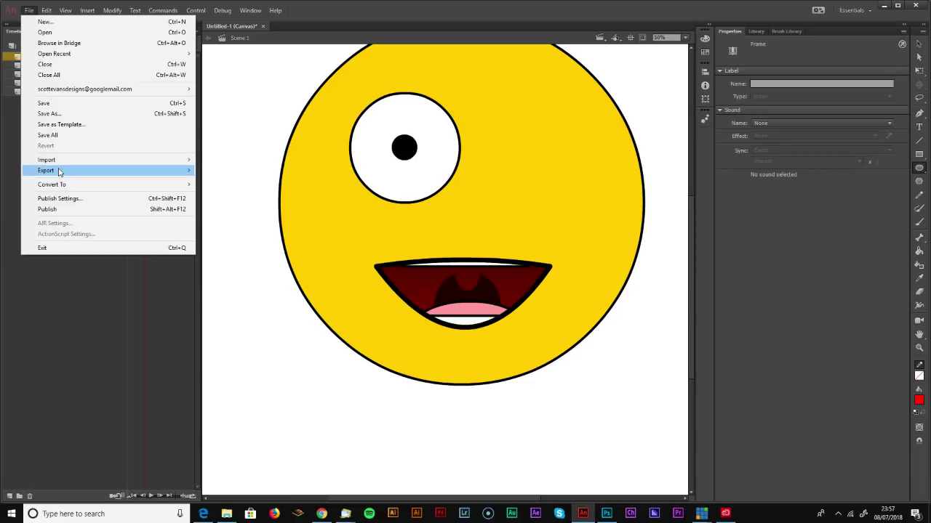
mouse_move(61, 172)
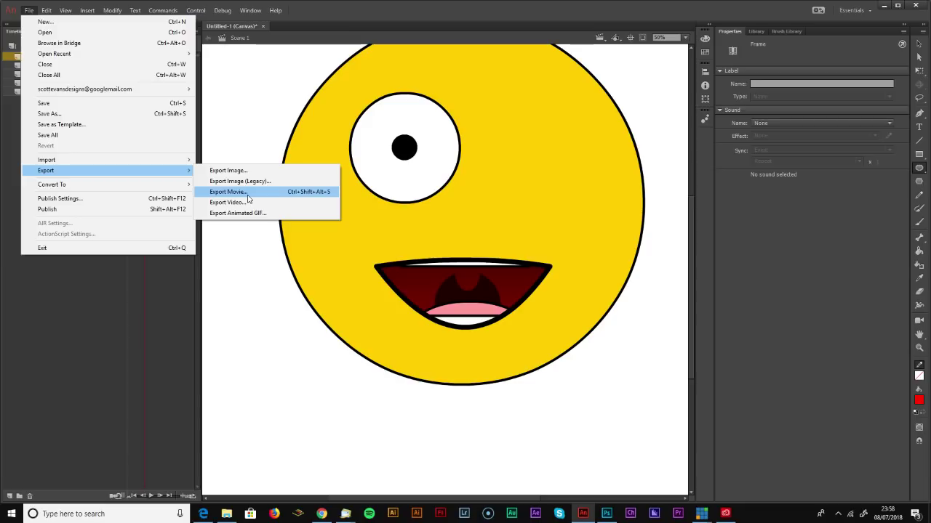
click(301, 353)
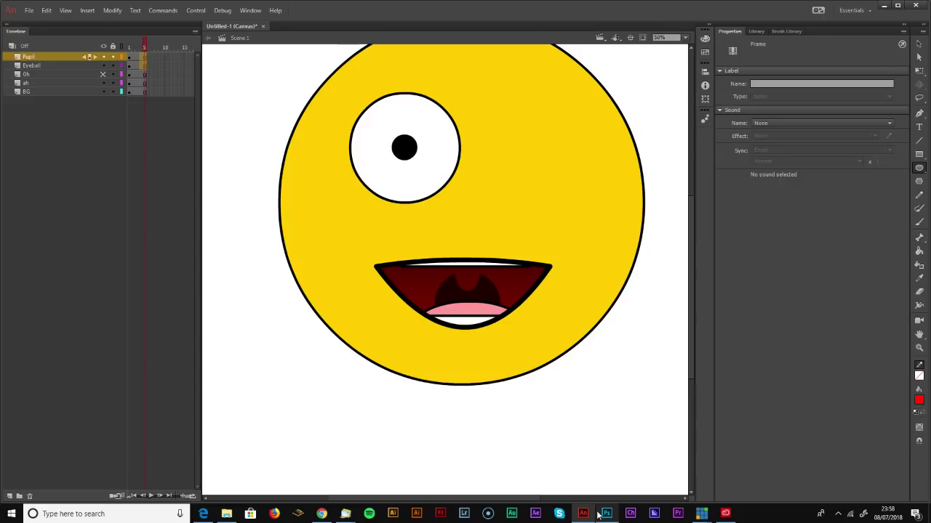
Switch to Character Animator and, for opening an existing project, browse to the Characters folder inside Character Animation
click(631, 513)
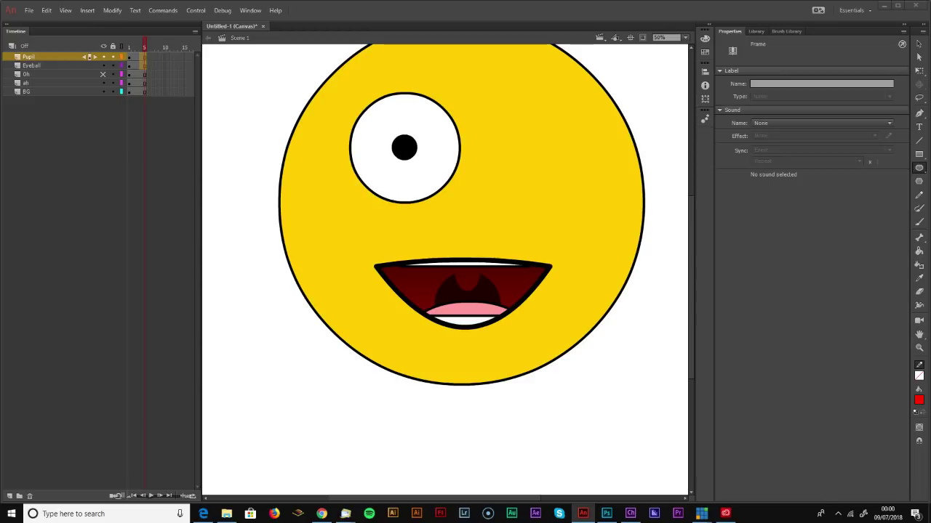
click(631, 514)
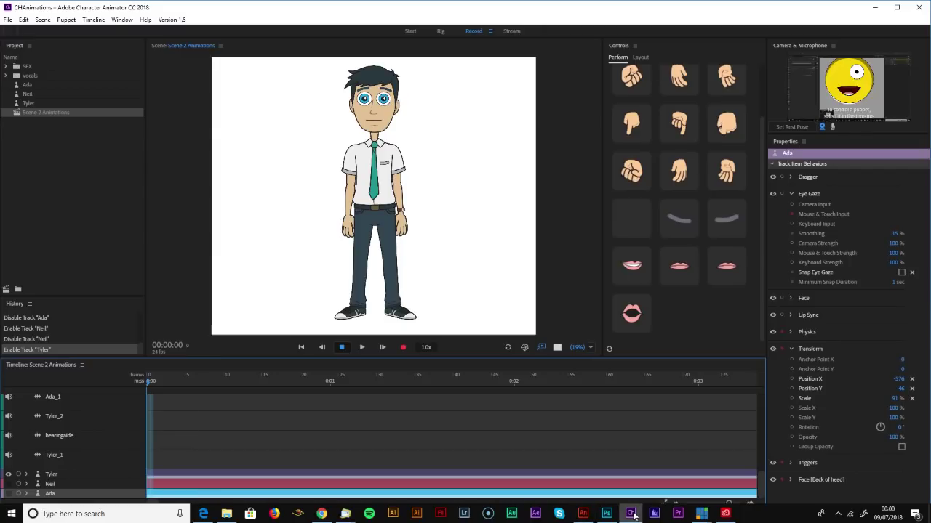
click(7, 19)
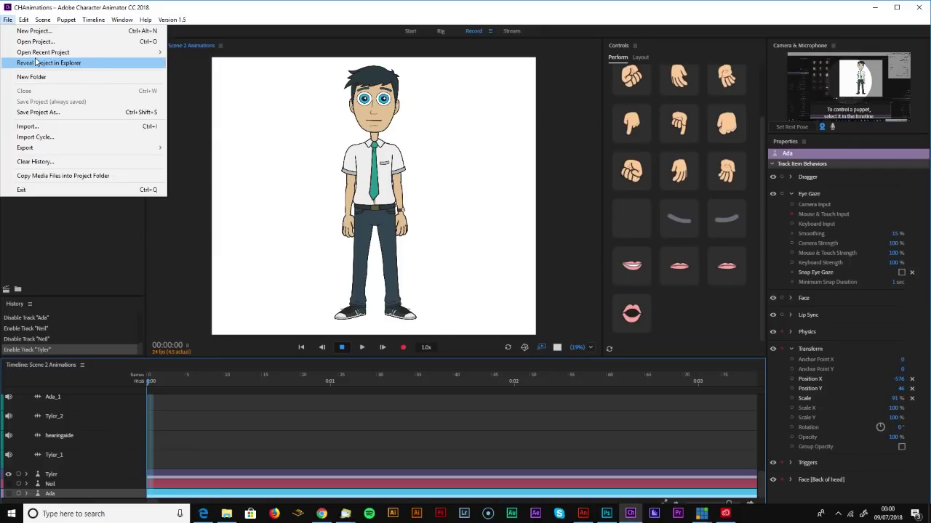
mouse_move(38, 56)
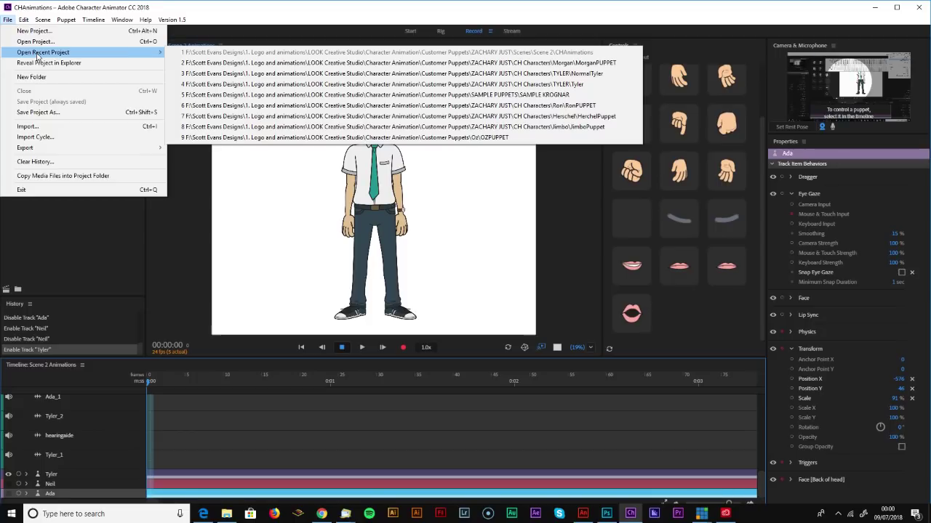
click(27, 41)
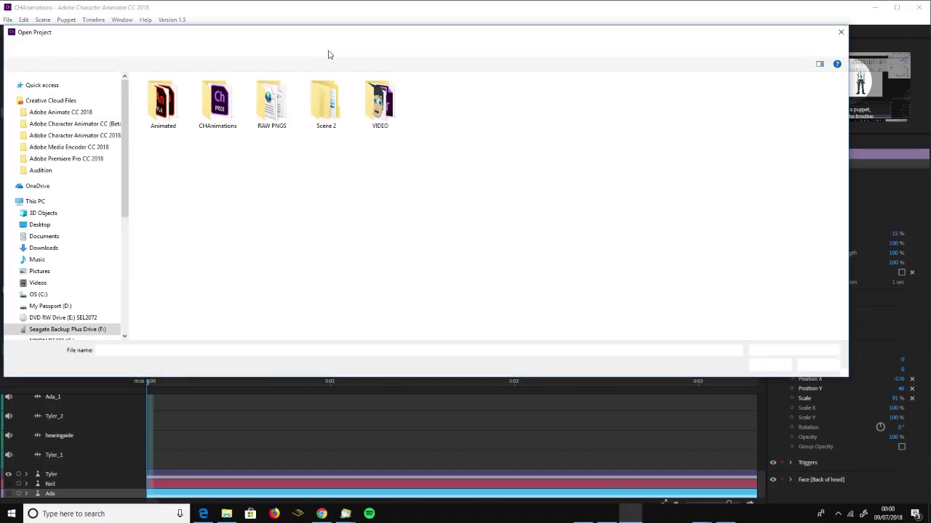
click(496, 48)
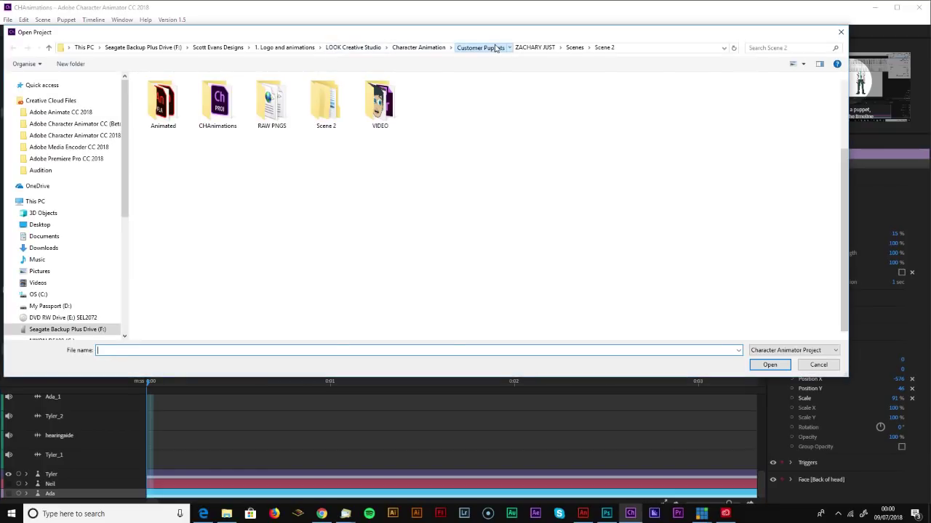
click(419, 48)
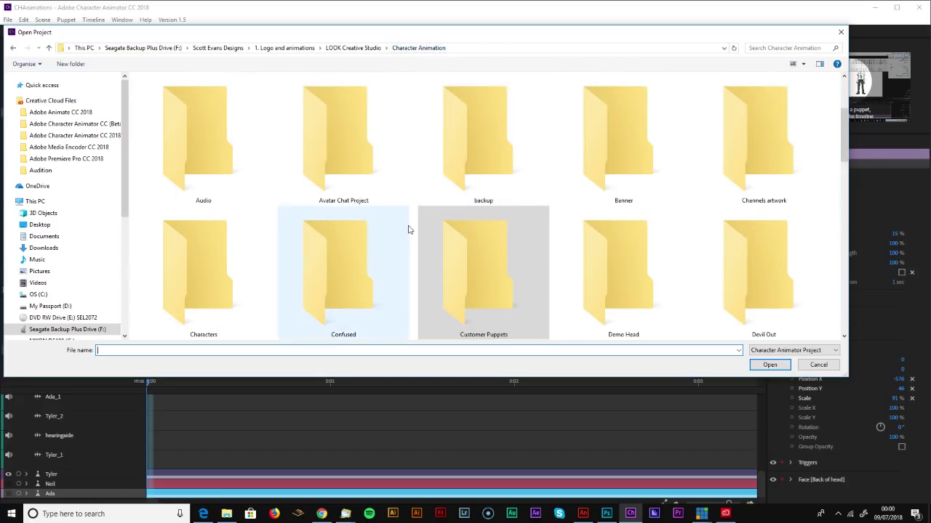
click(235, 267)
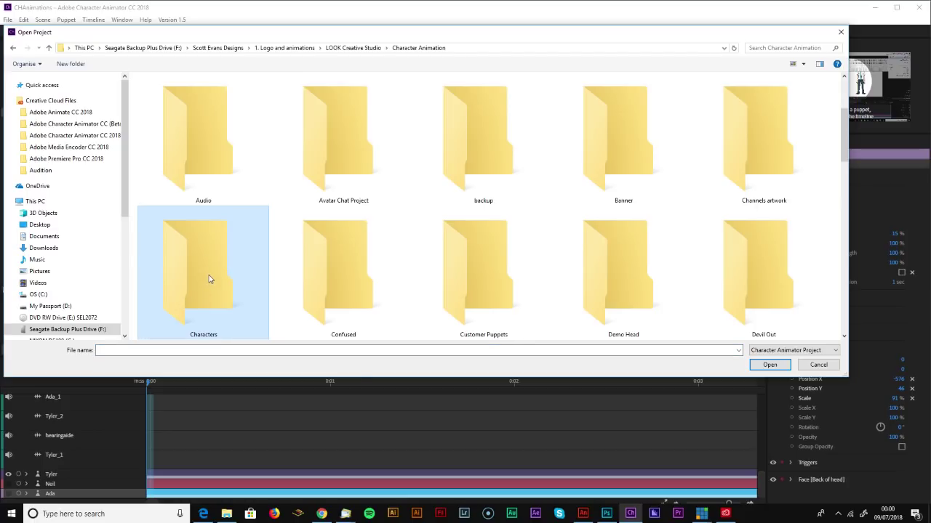
double_click(208, 279)
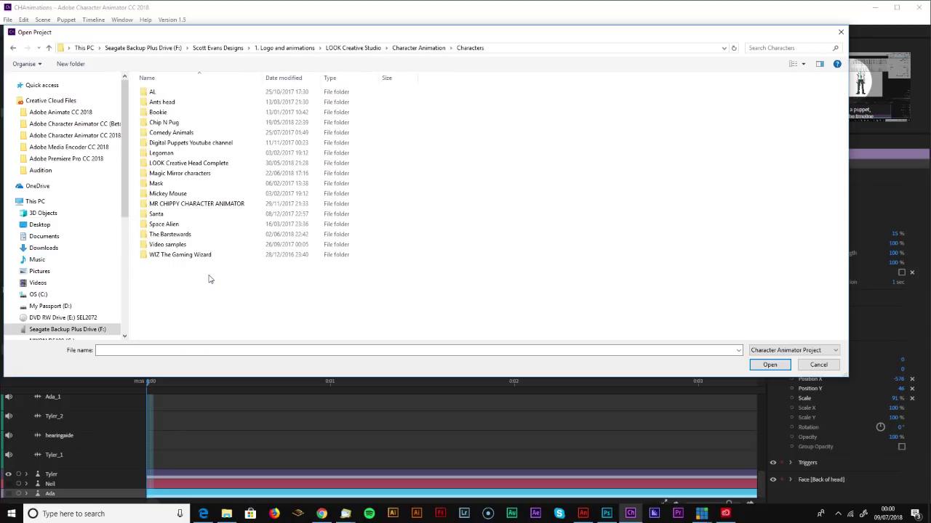
Open the Jacob 2018 project from The Barstewards > Jacob > Puppet > Jacob 2018 folder
double_click(175, 236)
double_click(157, 122)
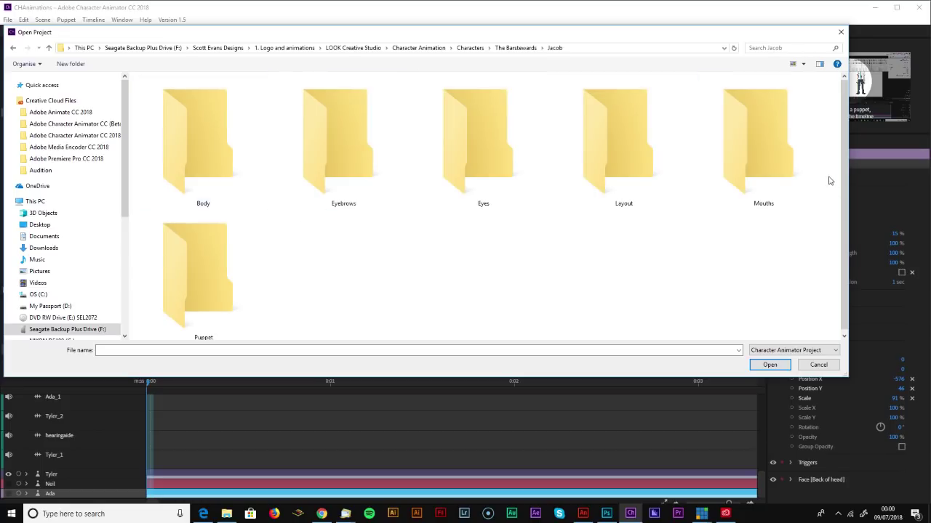
drag(841, 162, 840, 191)
click(208, 240)
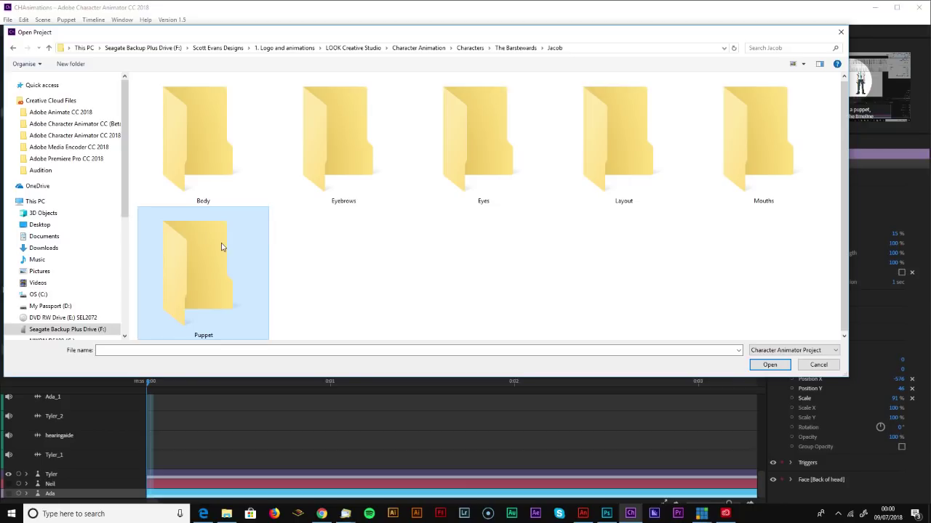
double_click(217, 294)
click(176, 108)
double_click(176, 109)
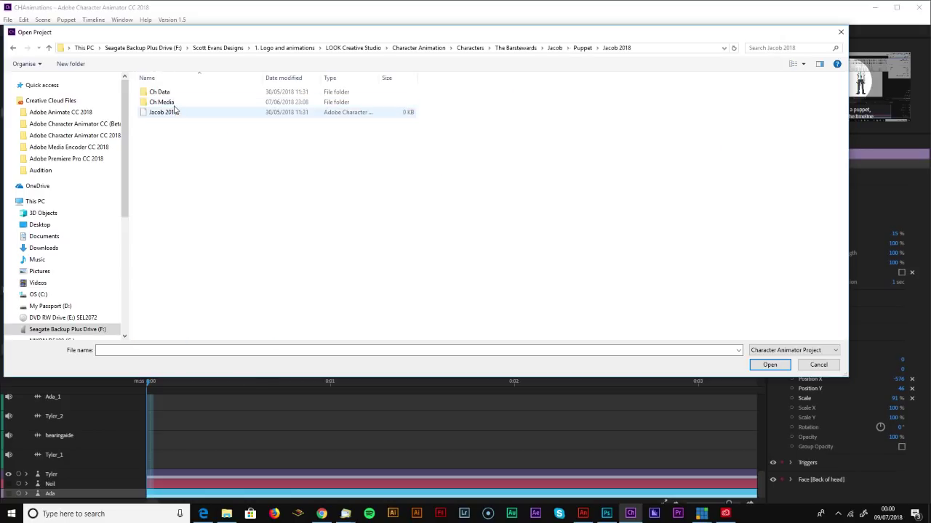
double_click(174, 113)
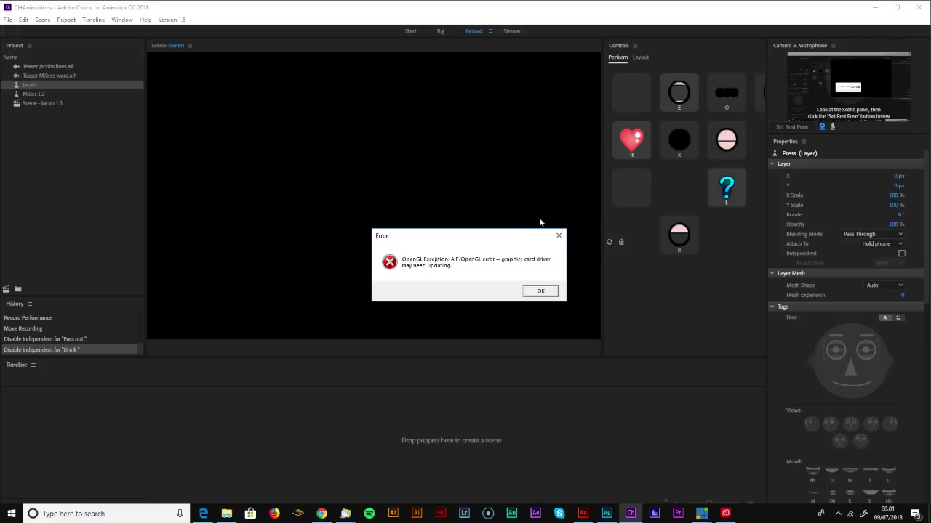
Dismiss the error, view the Jacob puppet's rig, and open the scene "Scene - Jacob 1.3"
click(558, 235)
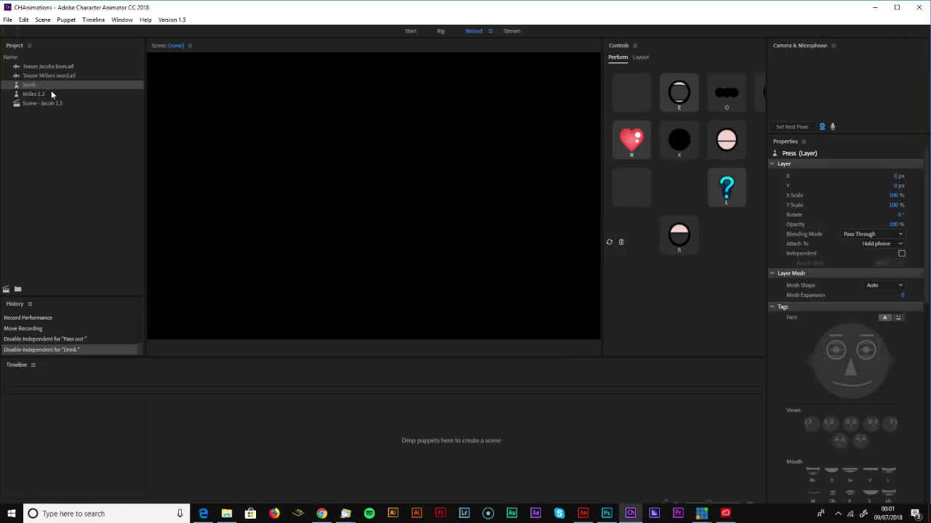
click(30, 84)
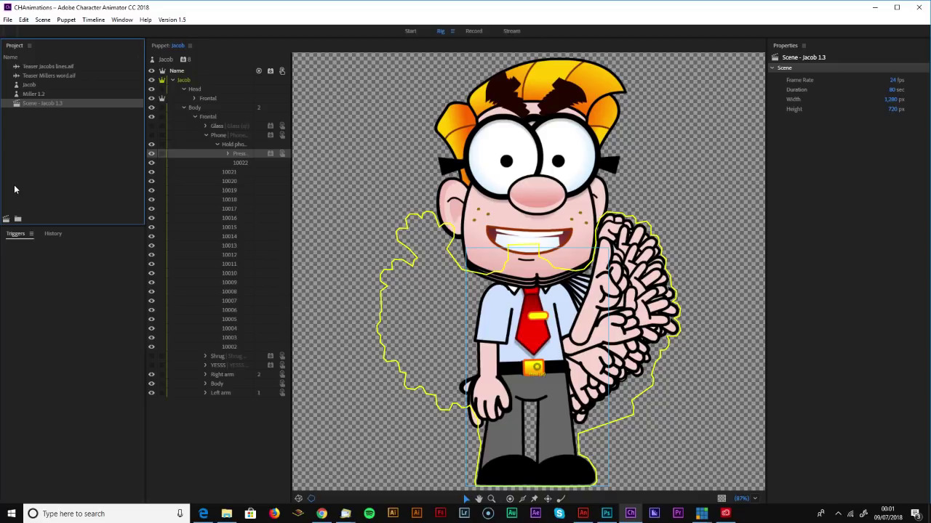
double_click(46, 104)
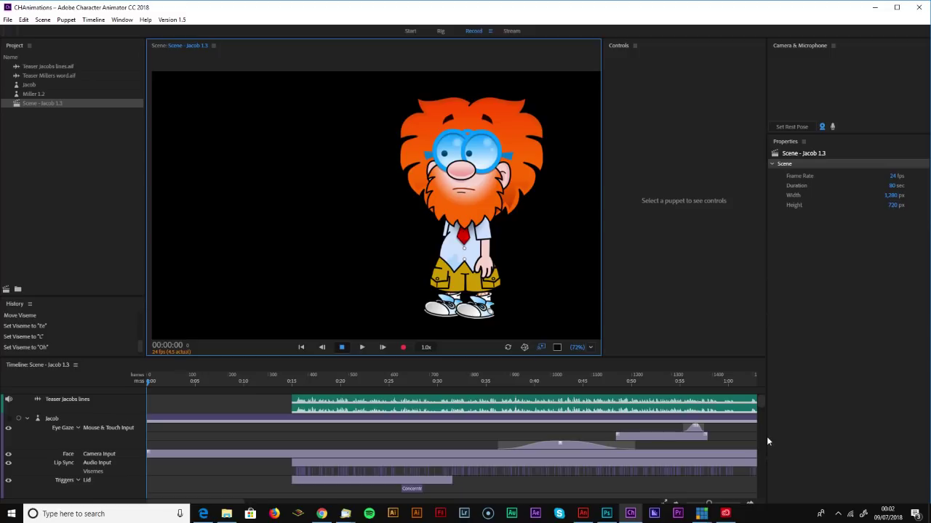
Look through the scene's timeline tracks down to Miller 1.2 and select that puppet track
scroll(762, 404, down, 3)
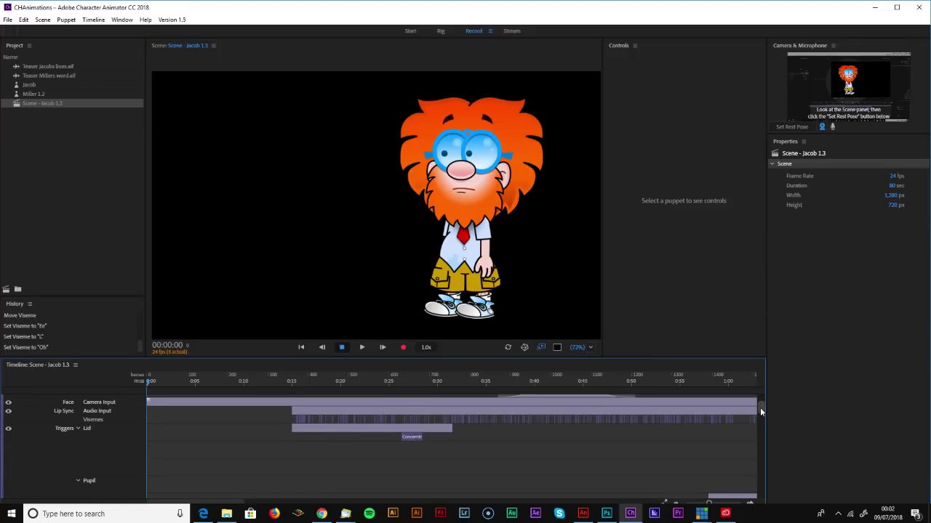
scroll(760, 408, down, 1)
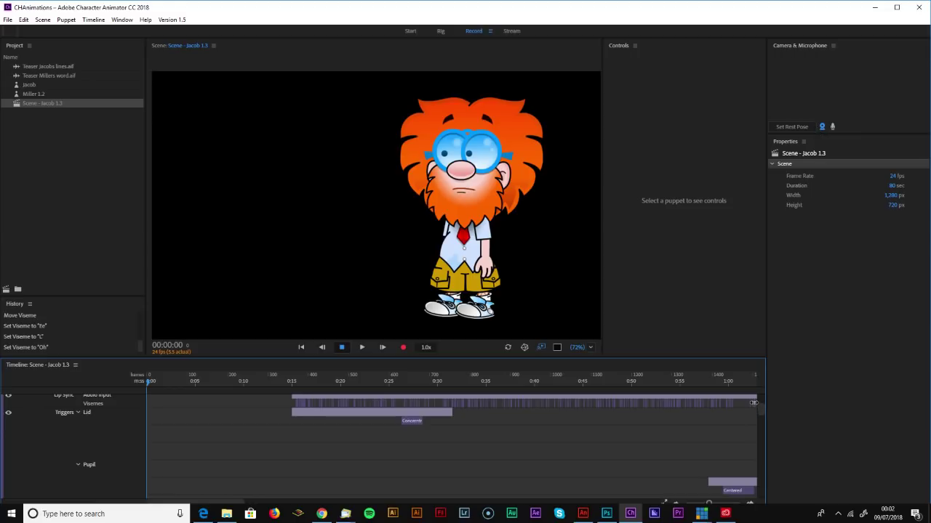
scroll(761, 411, down, 1)
drag(761, 416, 753, 494)
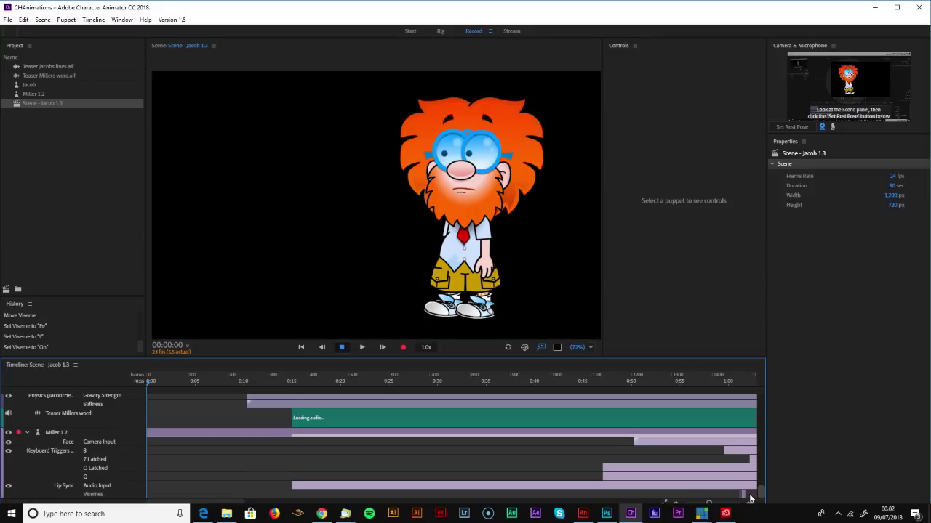
click(75, 435)
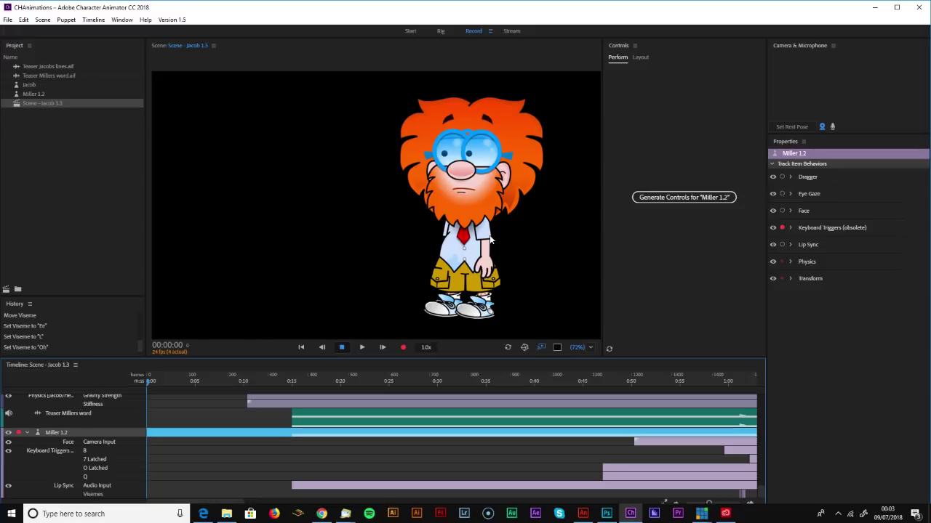
Open the Miller 1.2 puppet for rigging and widen its layer list
click(35, 94)
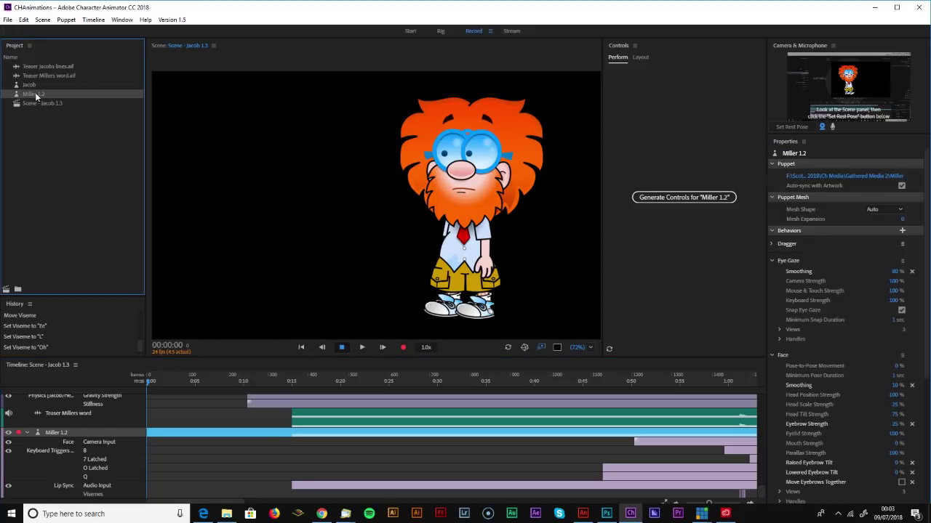
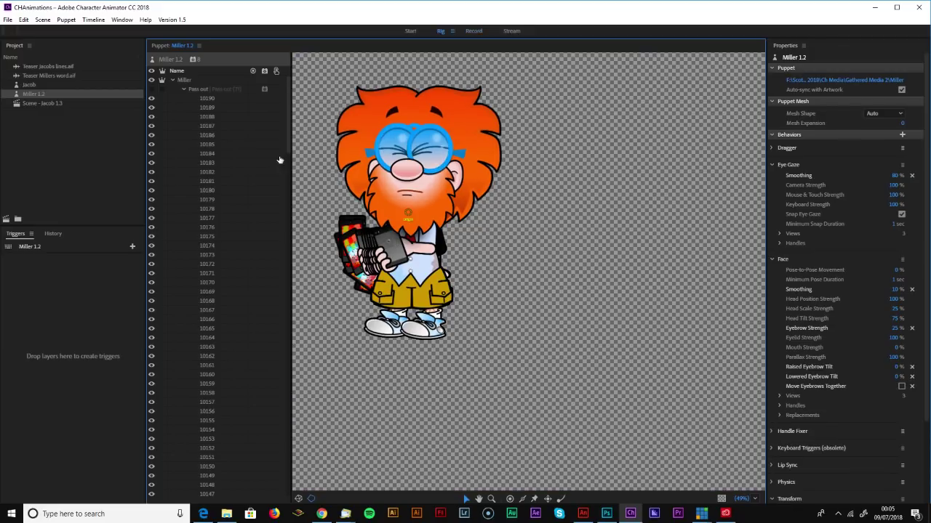
drag(293, 168, 345, 154)
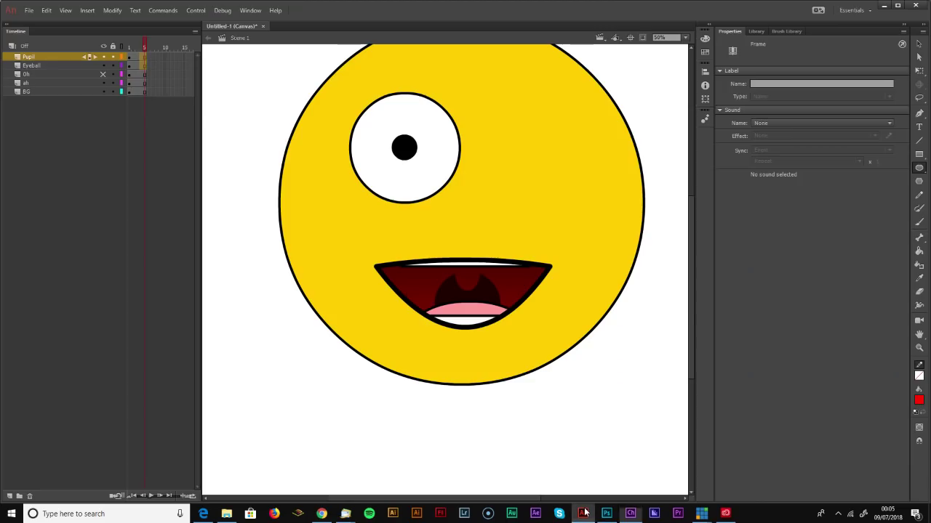
click(584, 514)
click(631, 514)
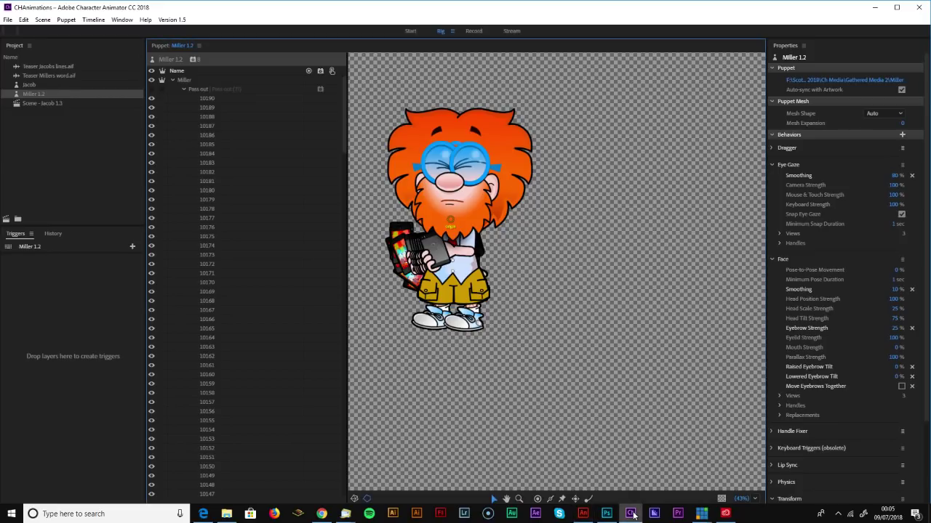
Collapse the Pass out and Drink groups, and expand the mouth group and its Neutral subgroup to examine the mouth shapes
click(183, 90)
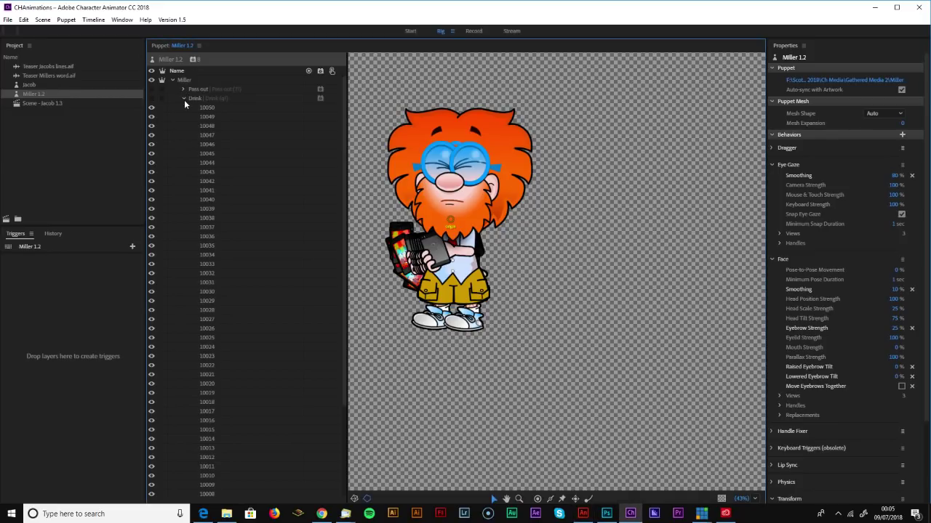
click(183, 99)
click(194, 117)
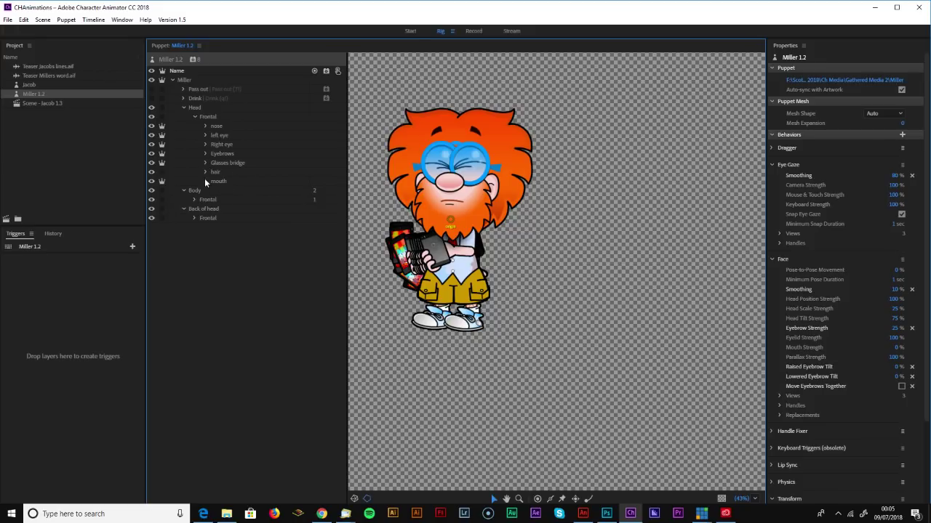
click(206, 181)
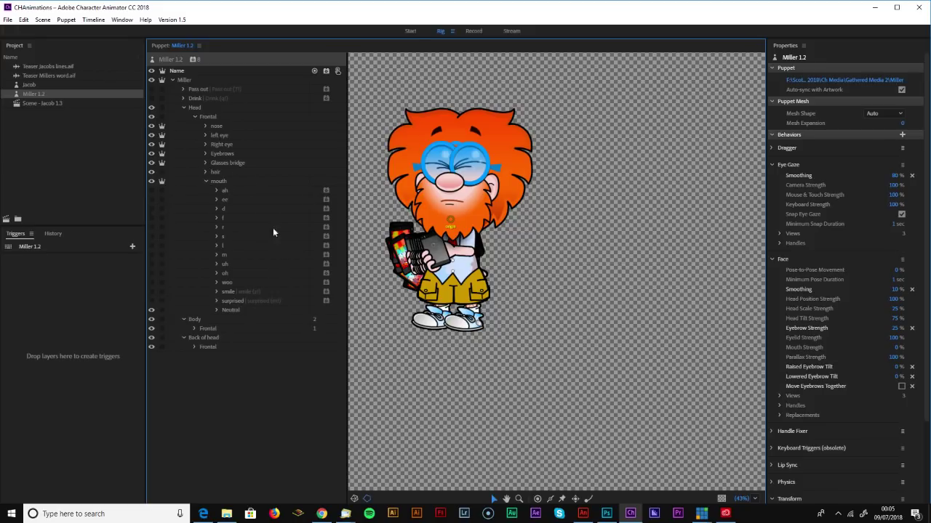
click(216, 310)
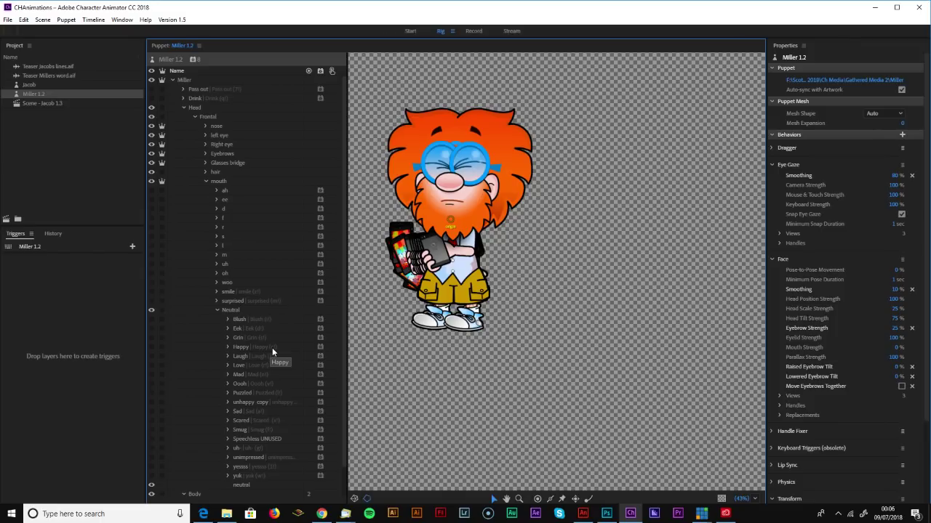
Expand the Right eye group's Lid layers and the Eyebrows group to examine their expression layers
click(205, 144)
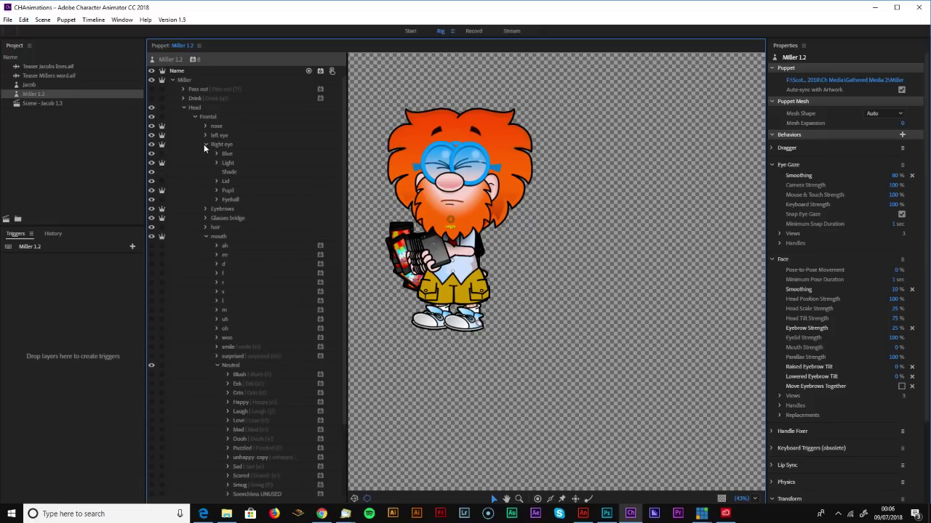
click(216, 181)
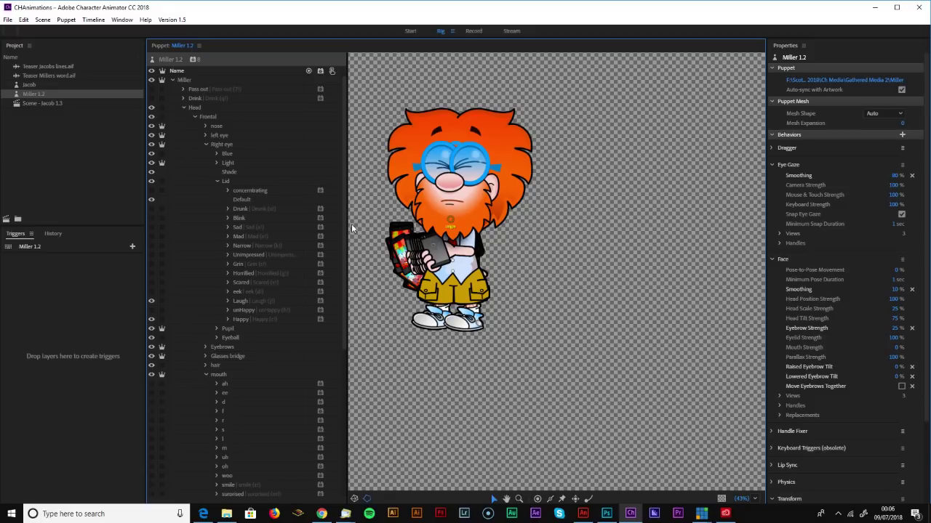
drag(343, 127, 343, 144)
click(206, 320)
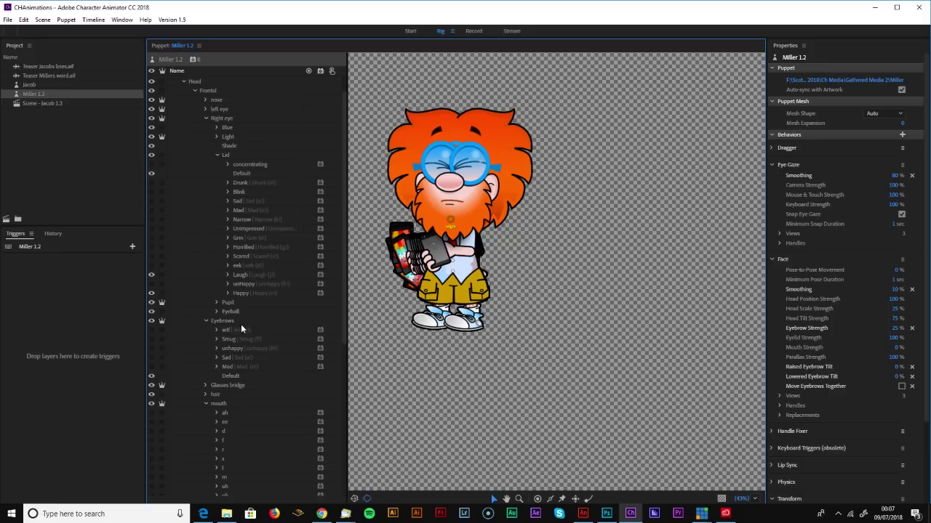
Switch back to Adobe Animate and move the playhead to frame 1 of the face animation
click(583, 513)
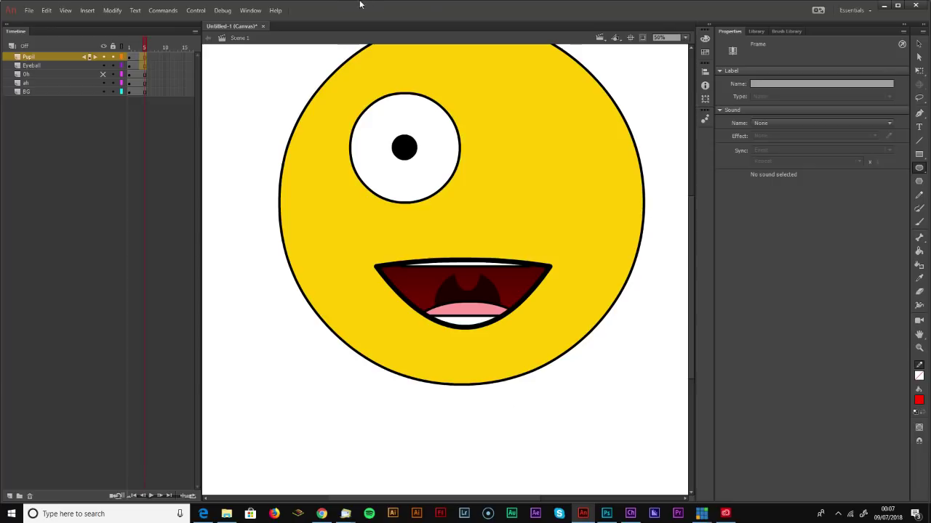
click(126, 45)
mouse_move(125, 45)
mouse_down()
mouse_move(148, 46)
mouse_move(124, 45)
mouse_up()
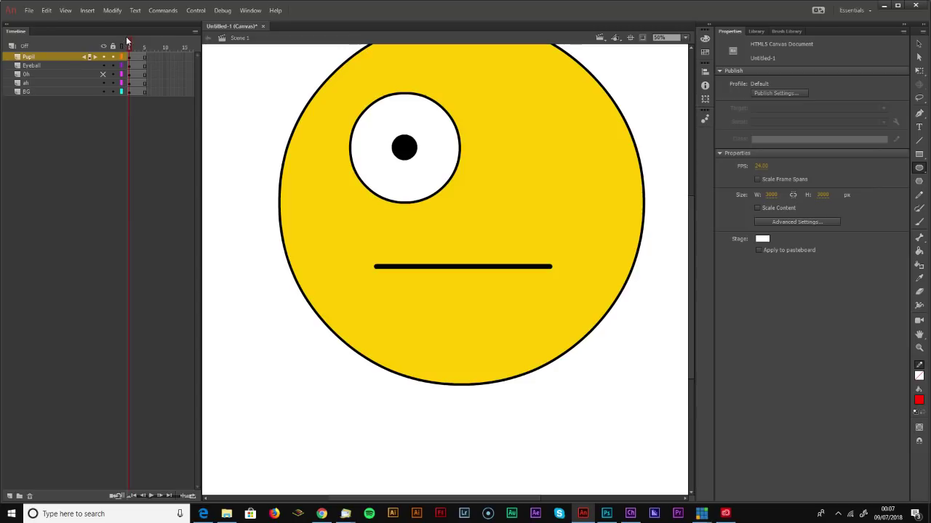